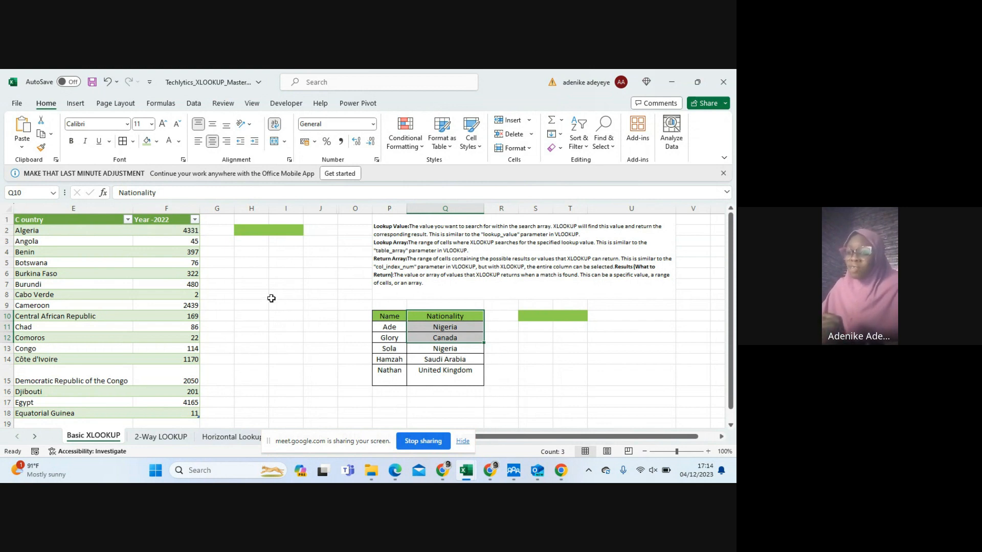
click(241, 264)
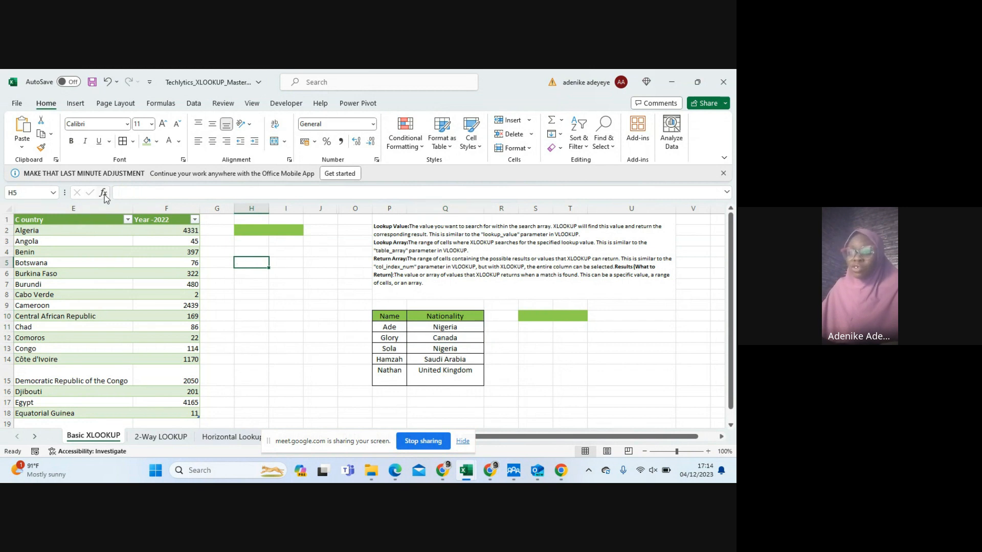
click(104, 192)
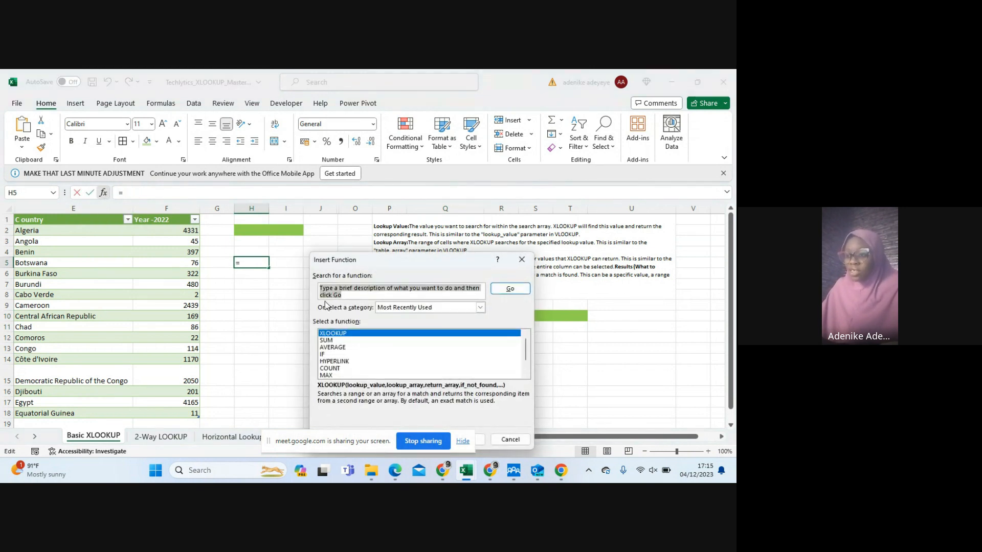
click(521, 259)
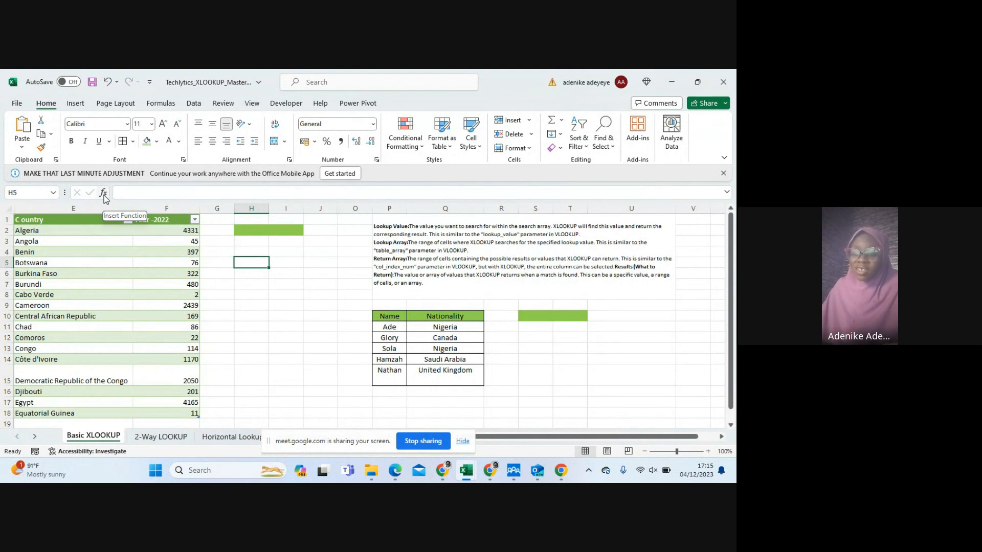
Search the insertable functions for "xlookup", view the XLOOKUP arguments for cell H5, and close them without inserting the function
click(103, 194)
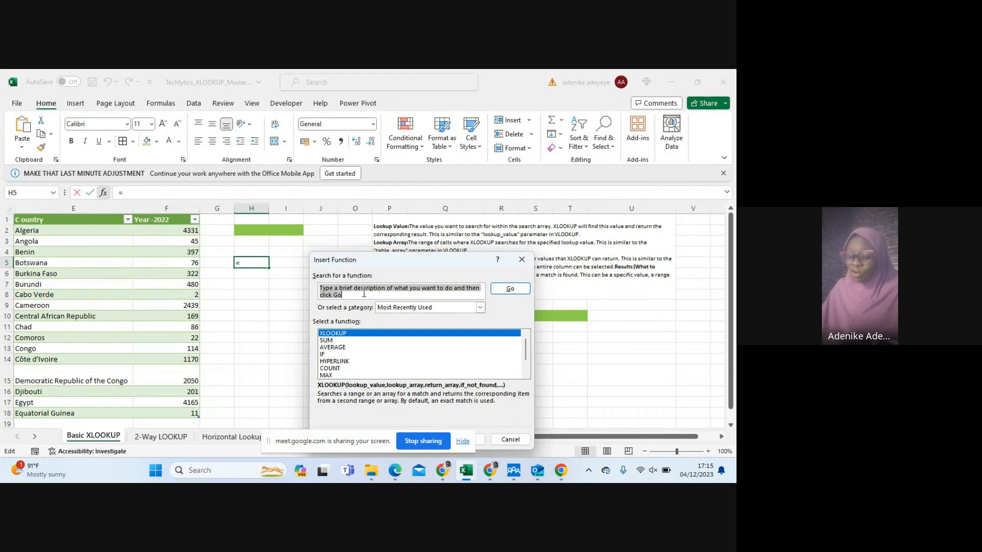
text(x)
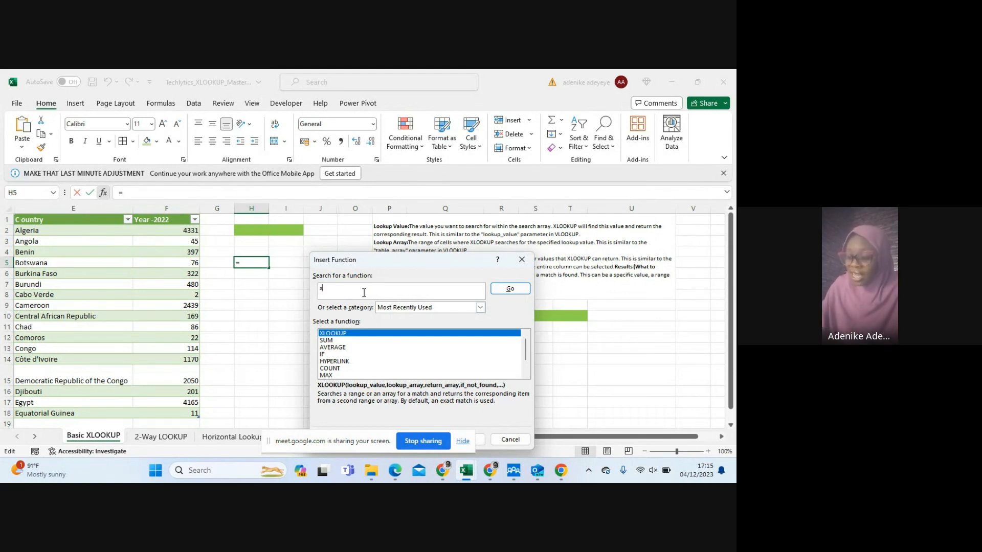
text(look)
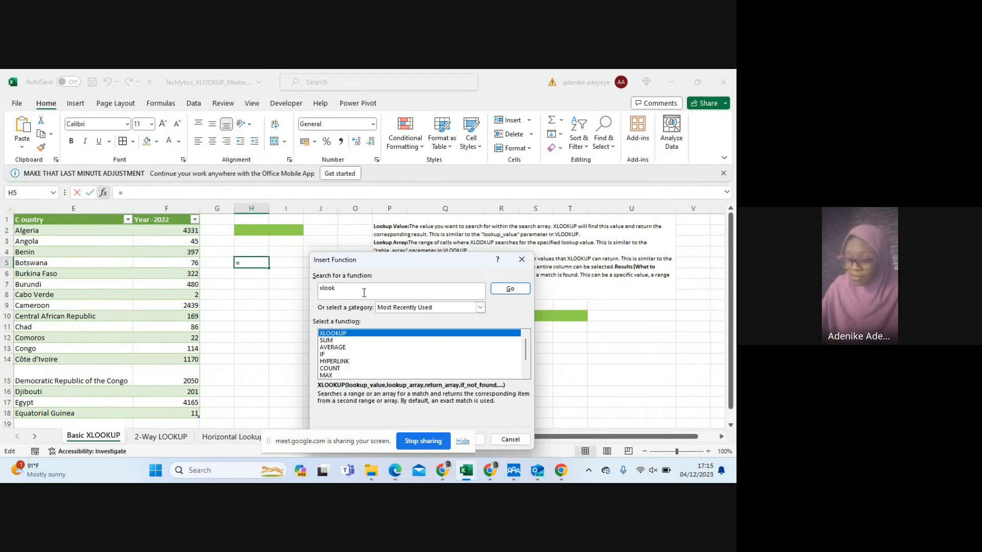
text(up)
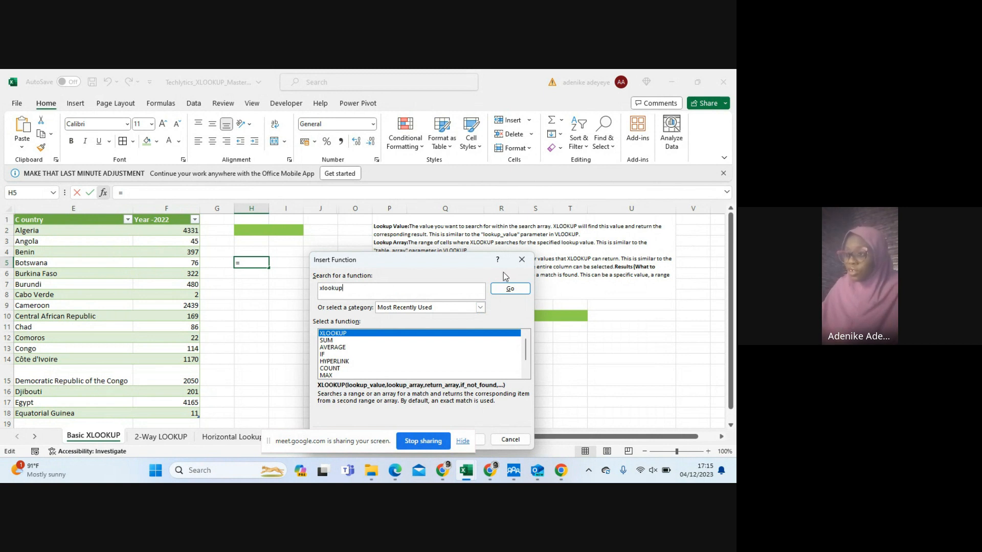
click(505, 290)
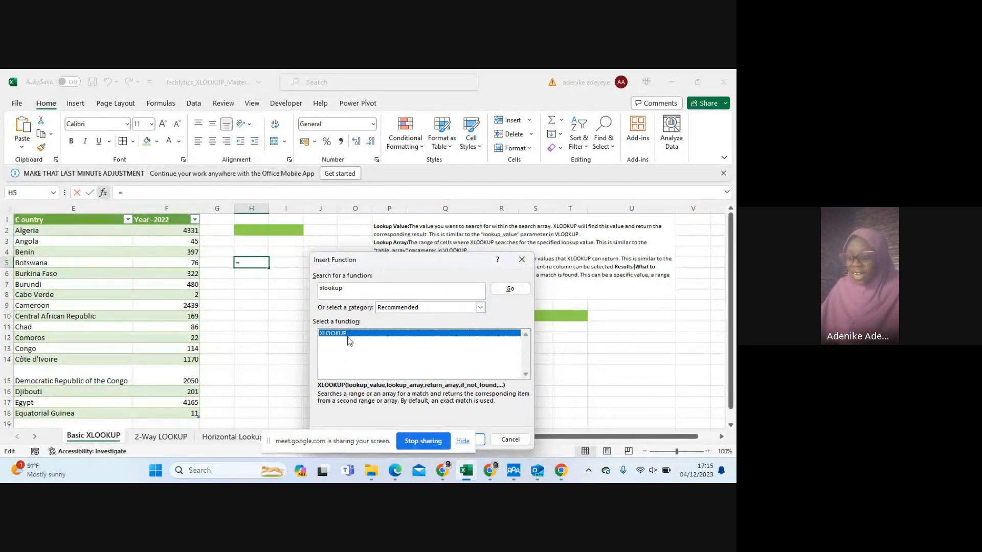
click(463, 443)
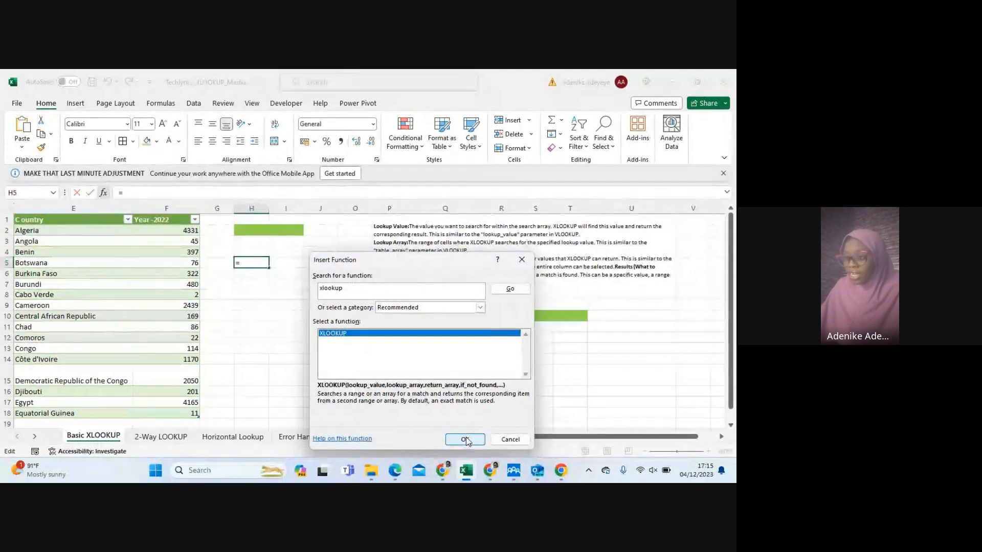
click(466, 440)
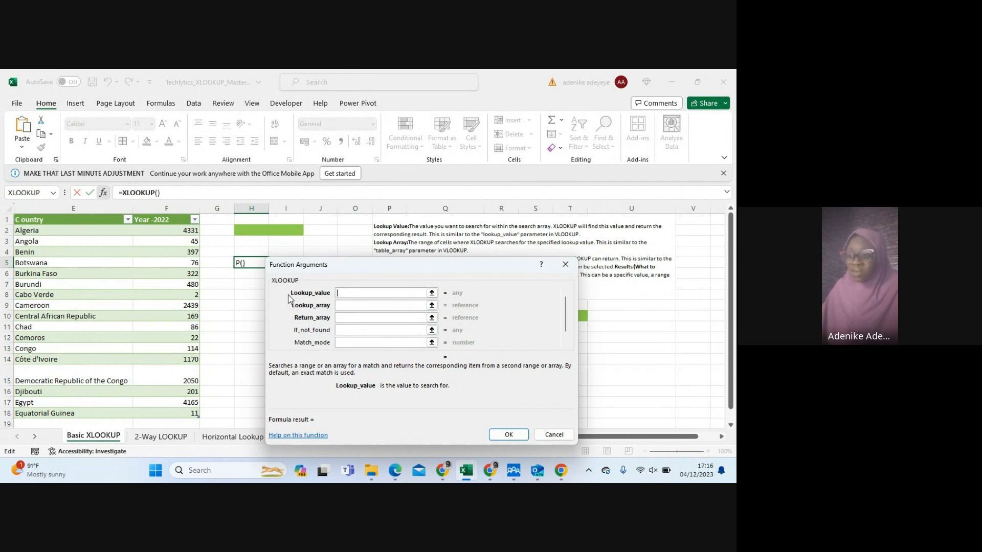
drag(289, 293, 290, 292)
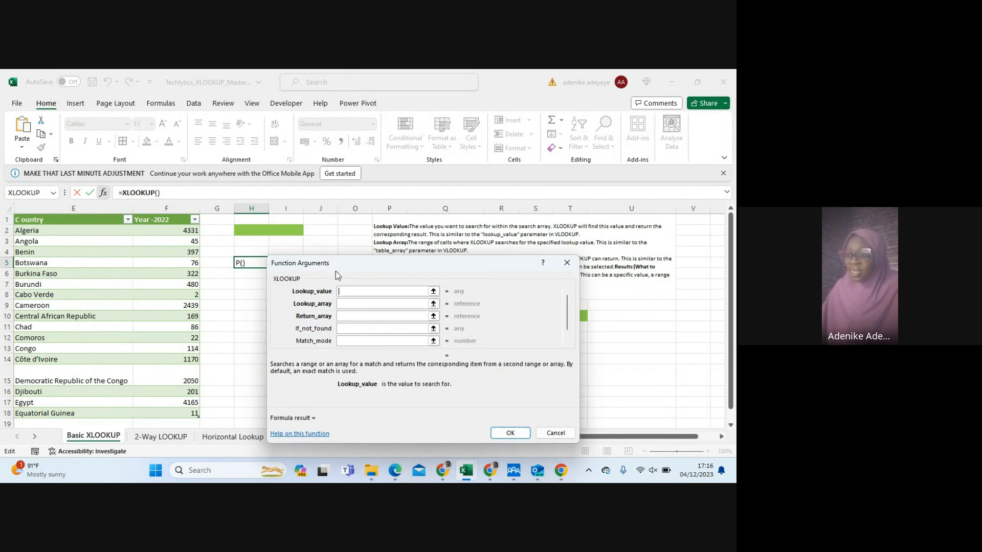
drag(349, 262, 331, 240)
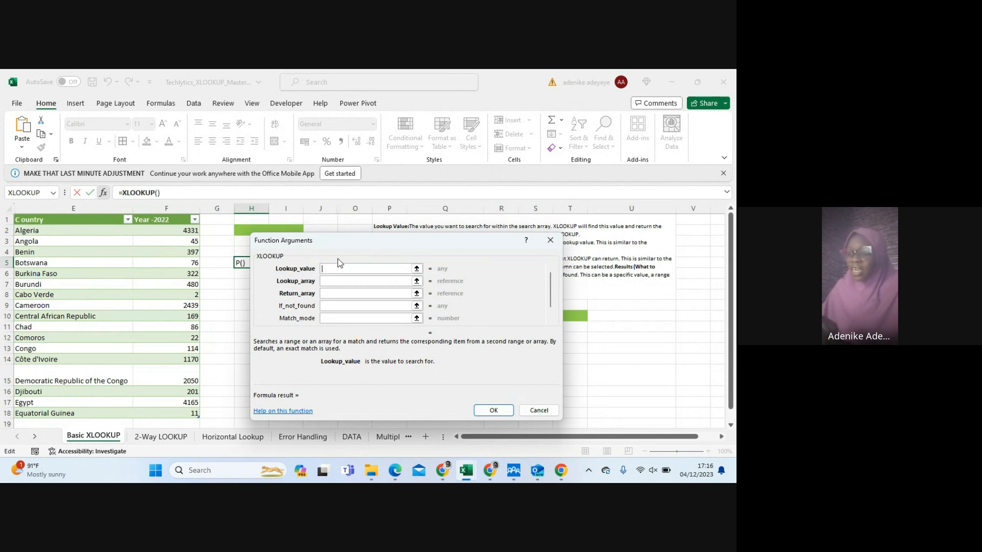
click(550, 241)
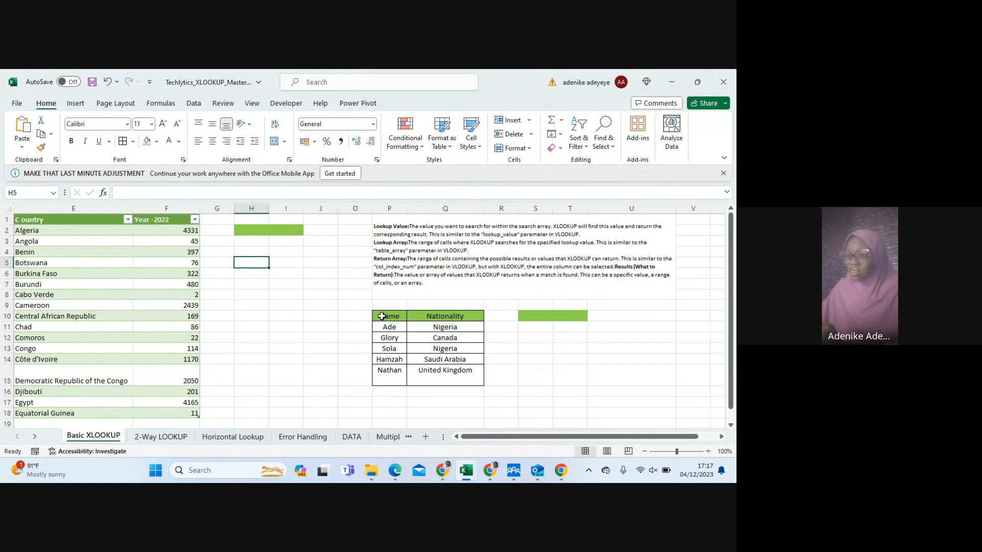
drag(382, 316, 471, 373)
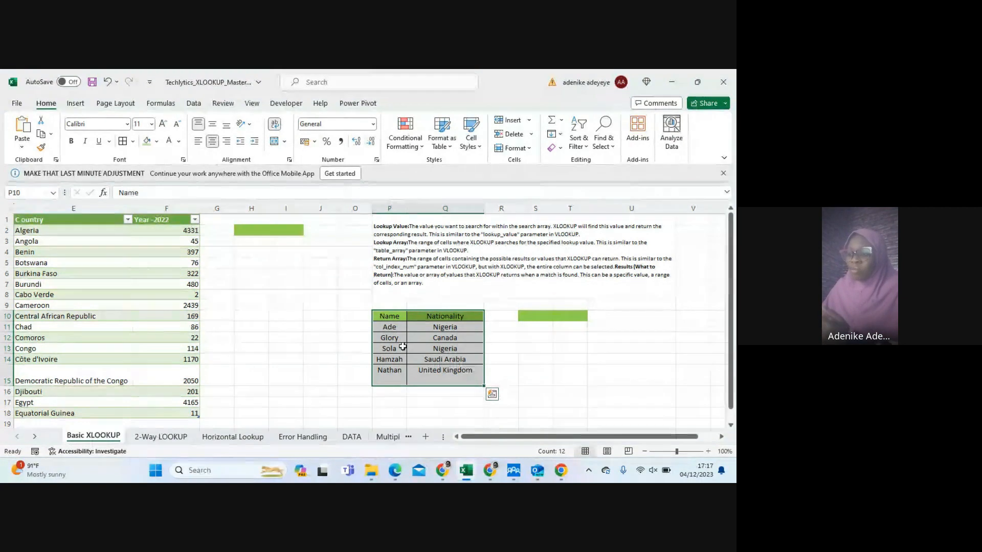
drag(384, 330, 388, 380)
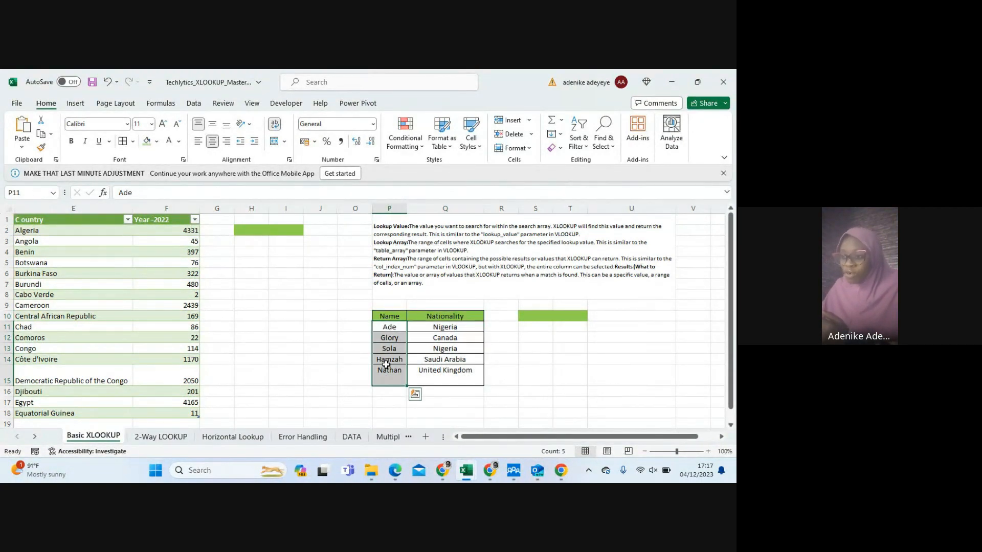
click(389, 318)
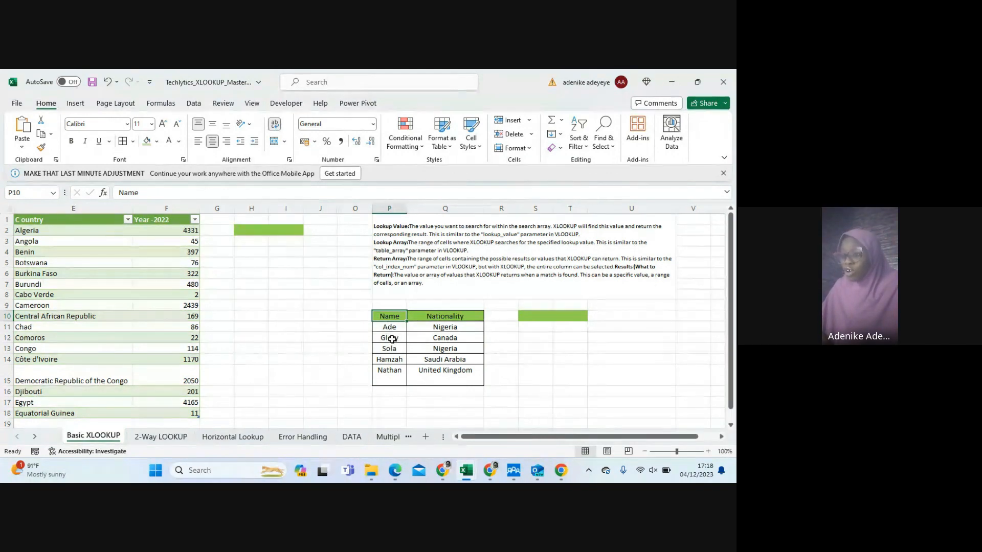
click(394, 338)
Start an XLOOKUP formula in cell S10 with P12 as the lookup value
click(525, 318)
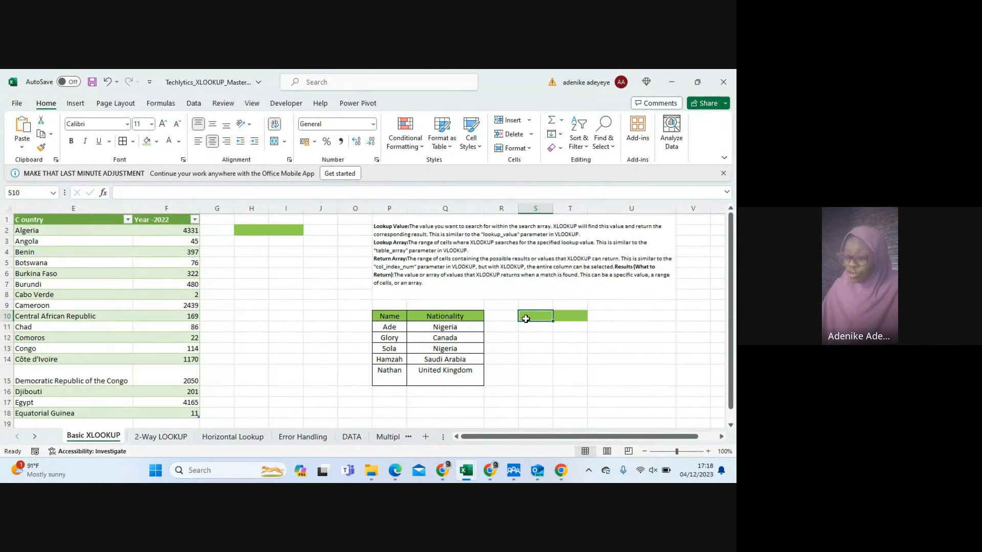
text(=)
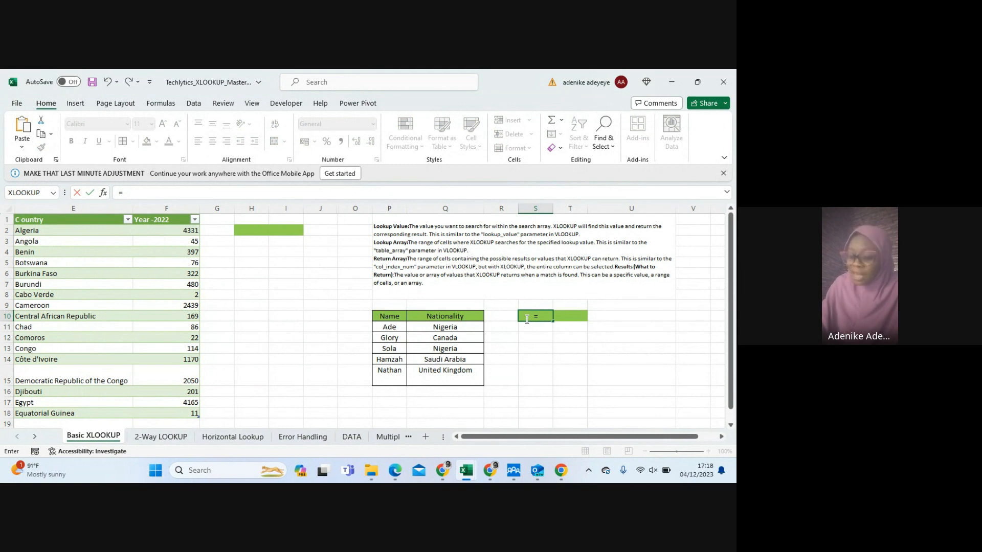
text(xlo)
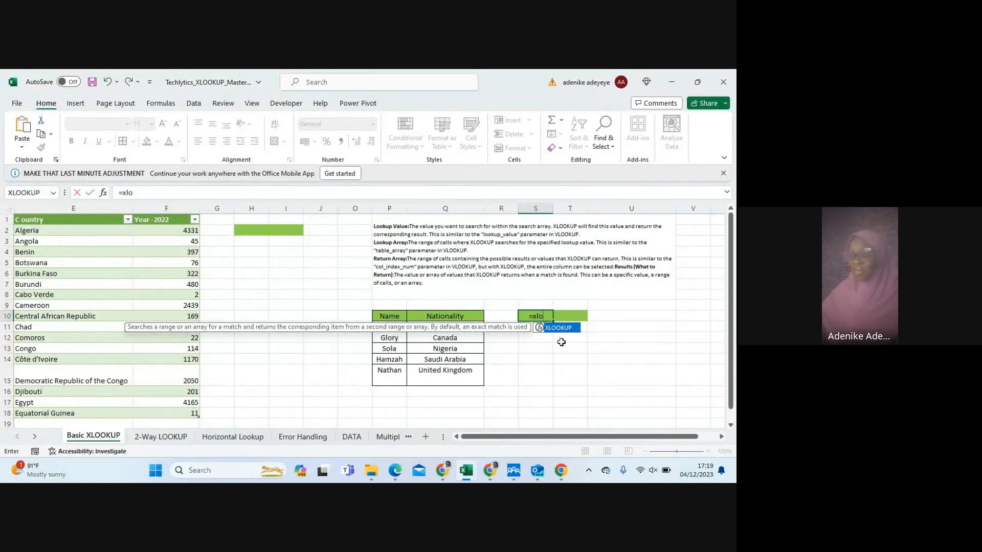
click(547, 313)
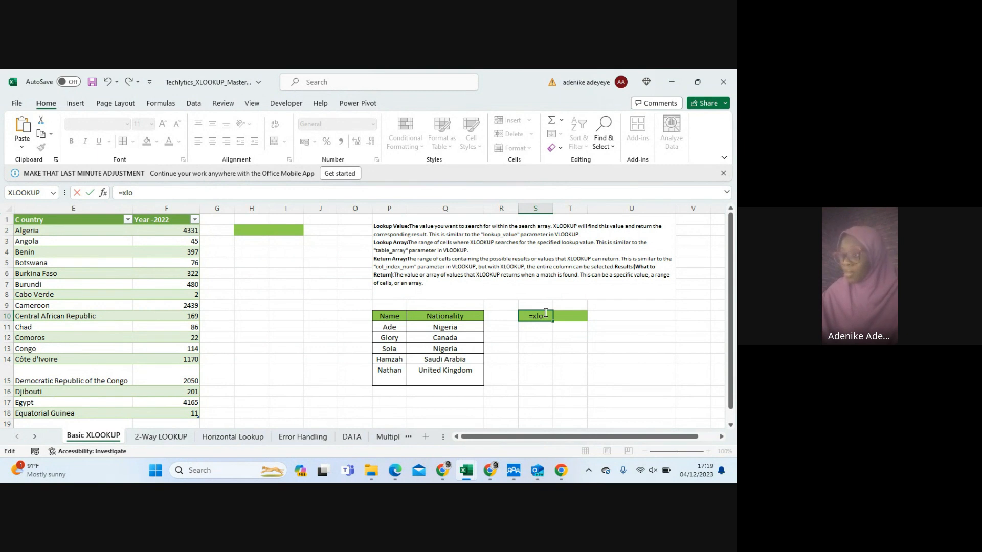
text(o)
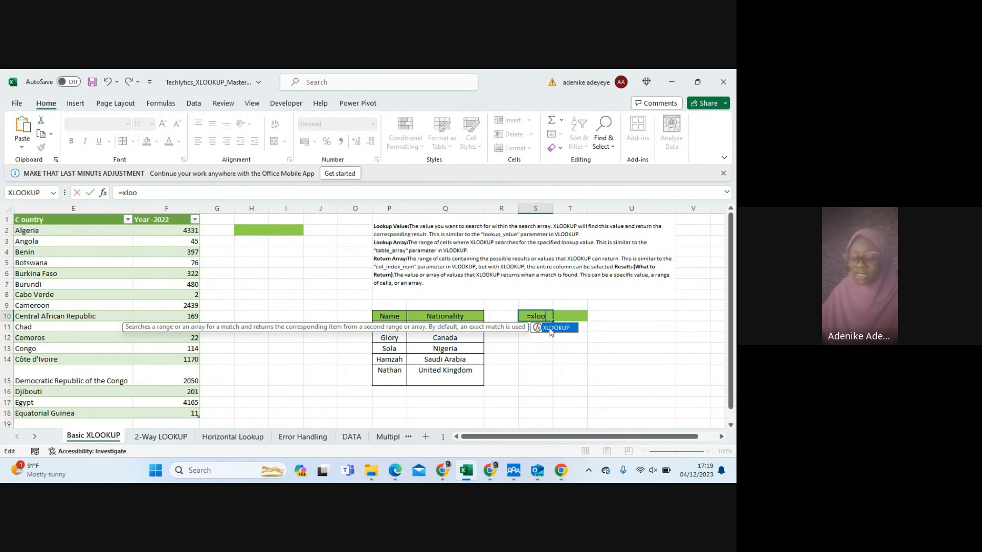
double_click(551, 328)
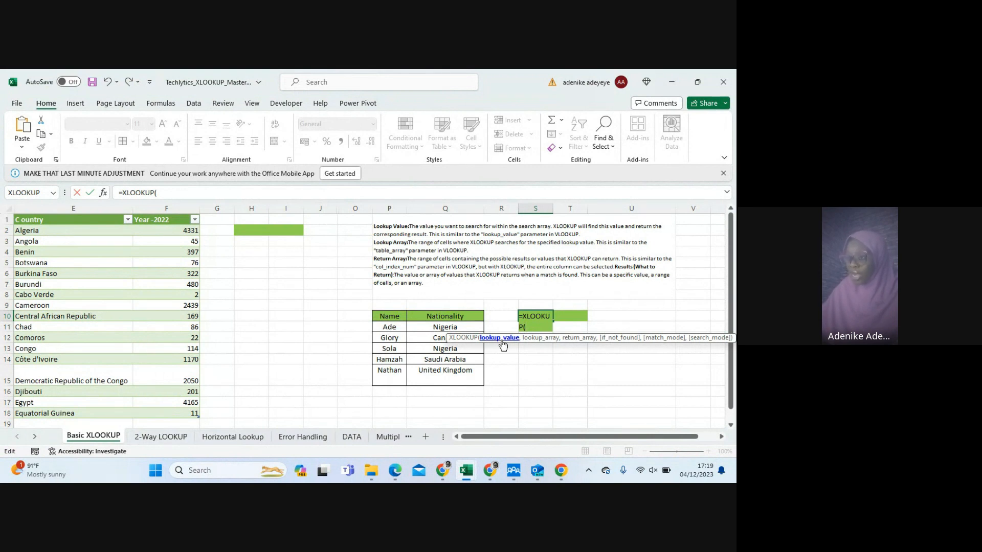
click(390, 340)
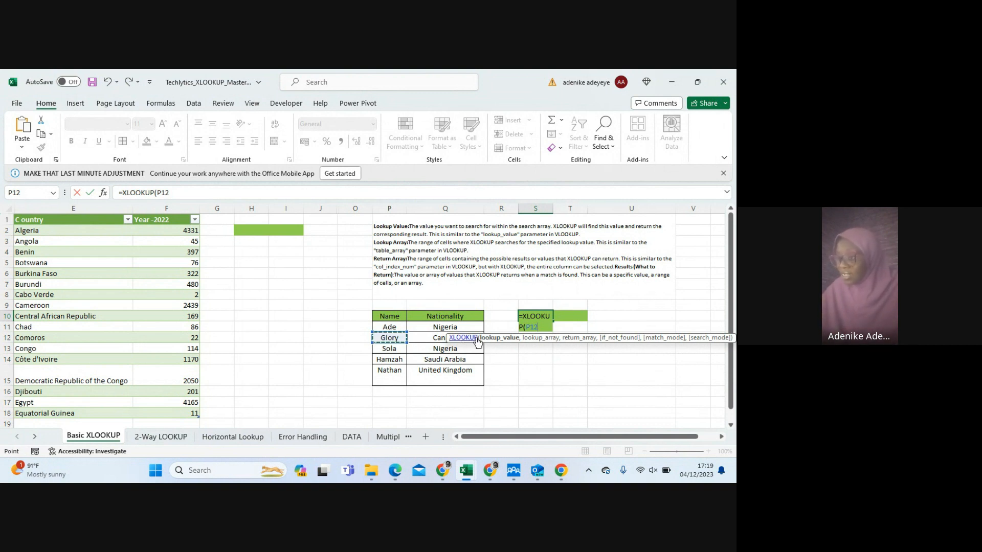
text(,)
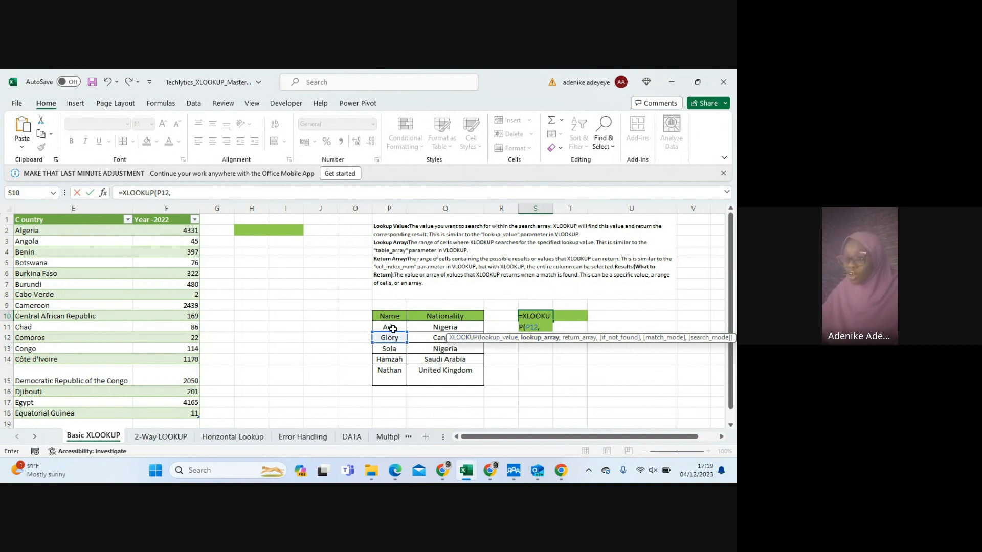
Try to complete the S10 formula as =XLOOKUP(P12,Q11:Q15), and discard the entry
drag(392, 325, 384, 367)
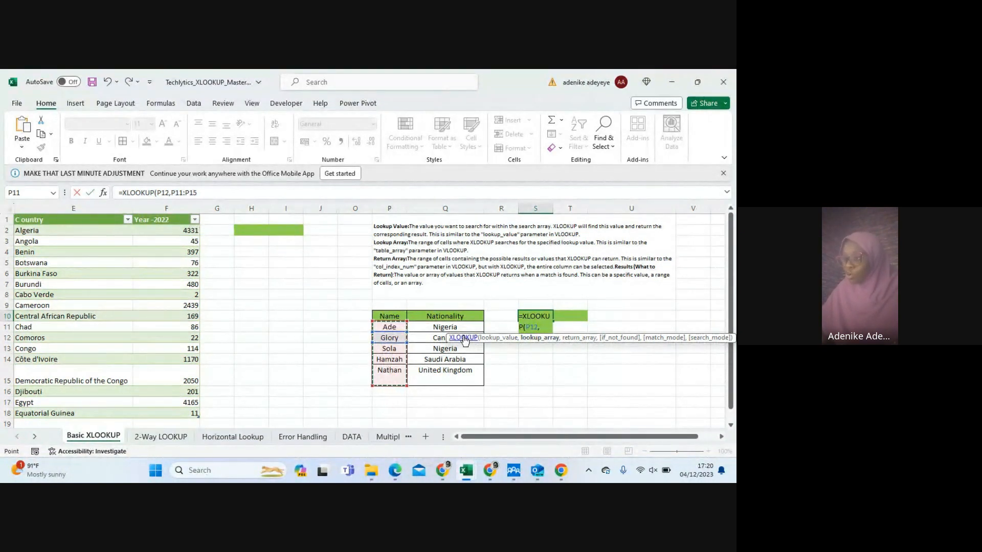
drag(435, 328, 433, 367)
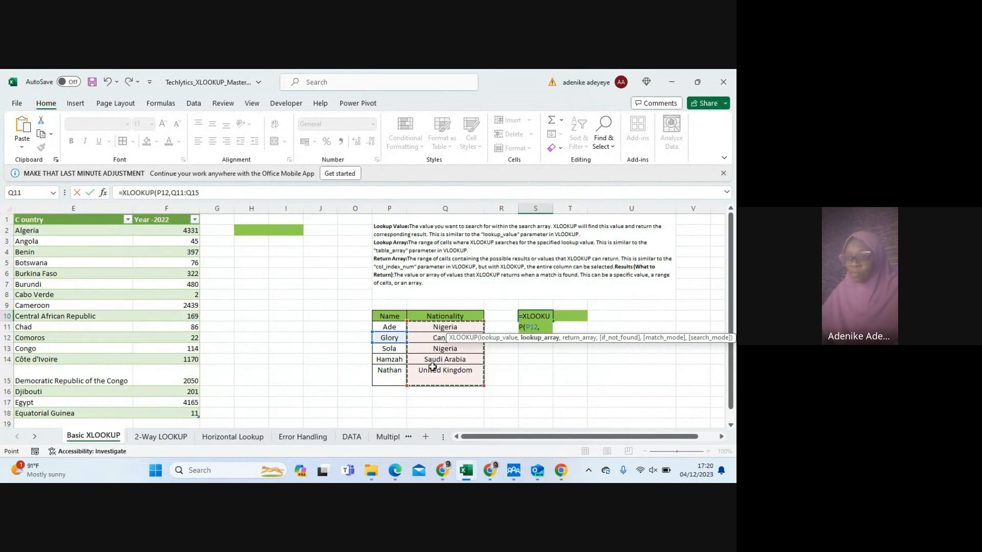
click(215, 194)
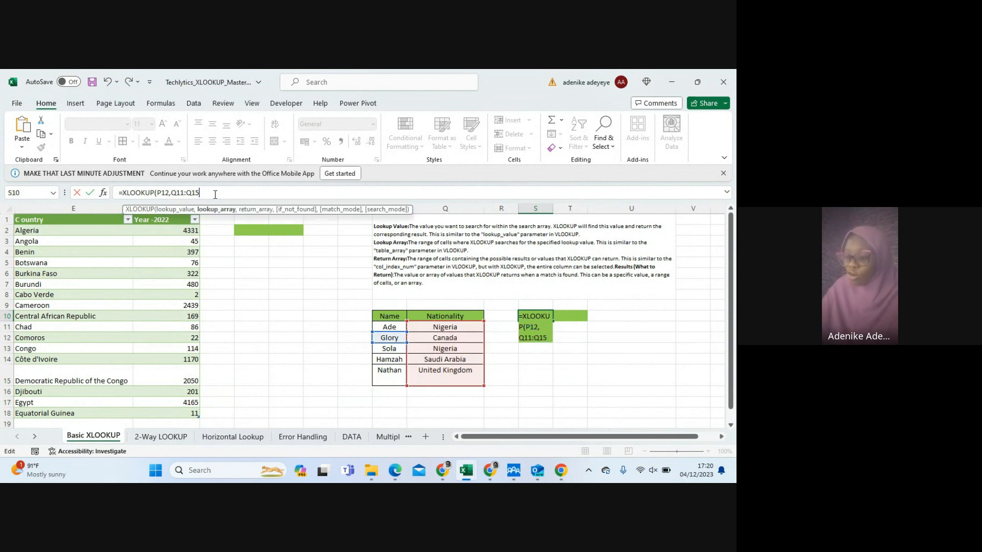
text())
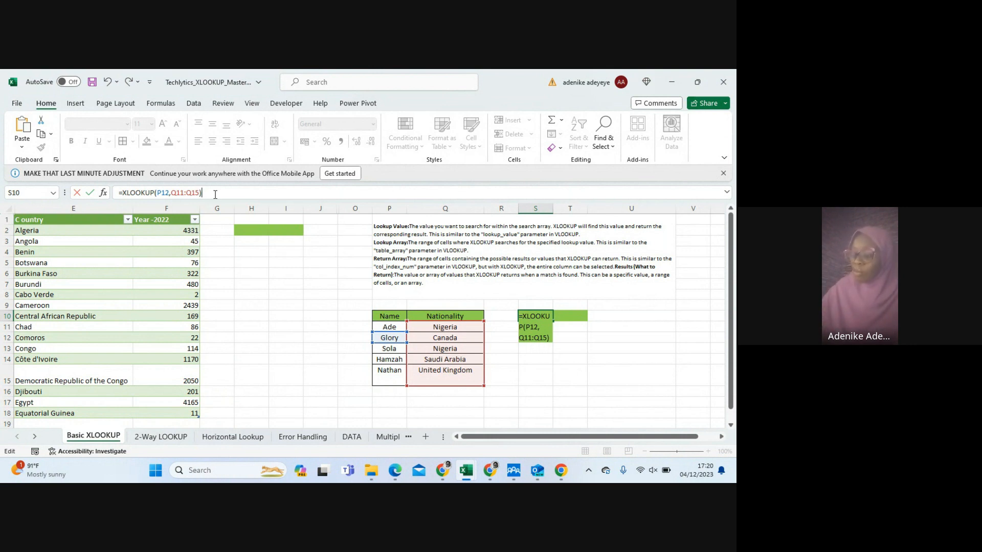
key(Return)
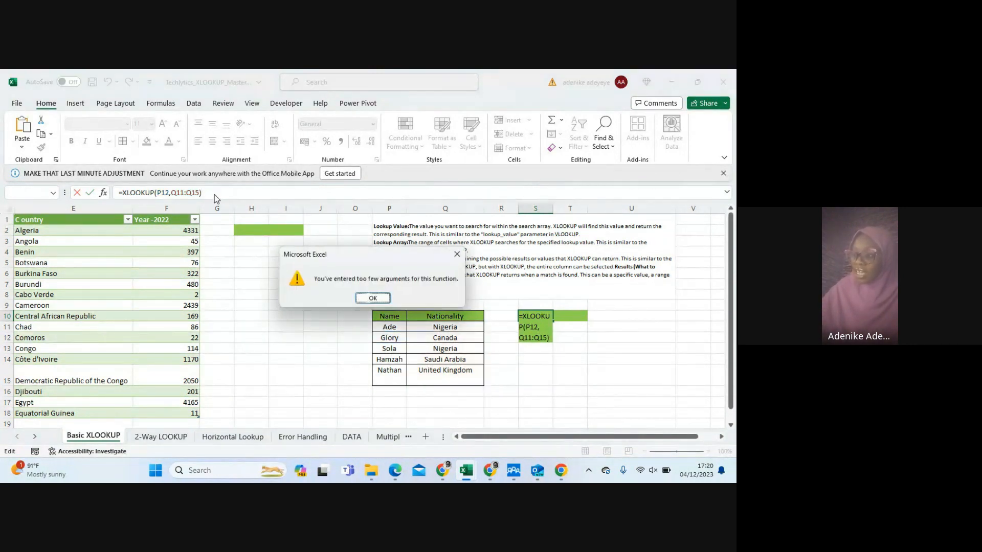
click(373, 298)
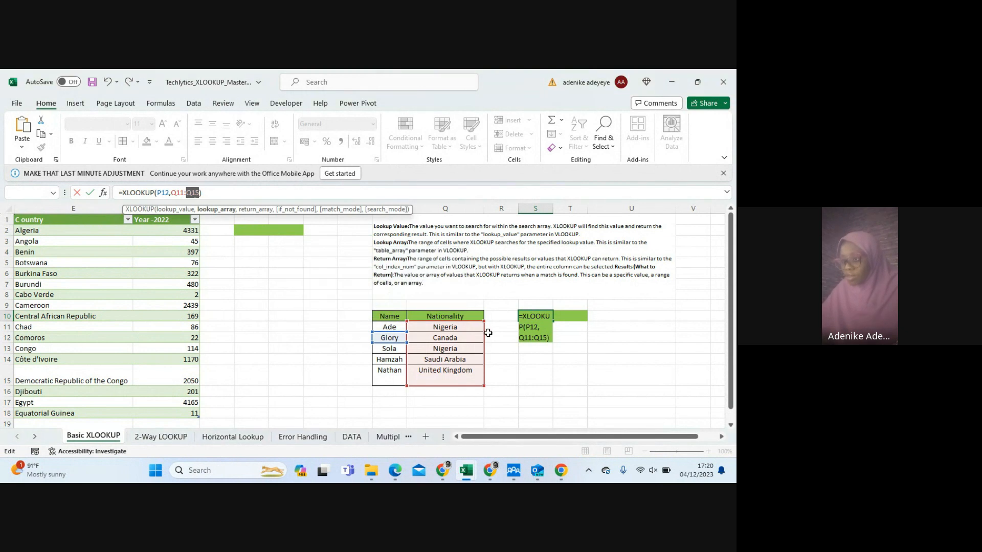
key(Escape)
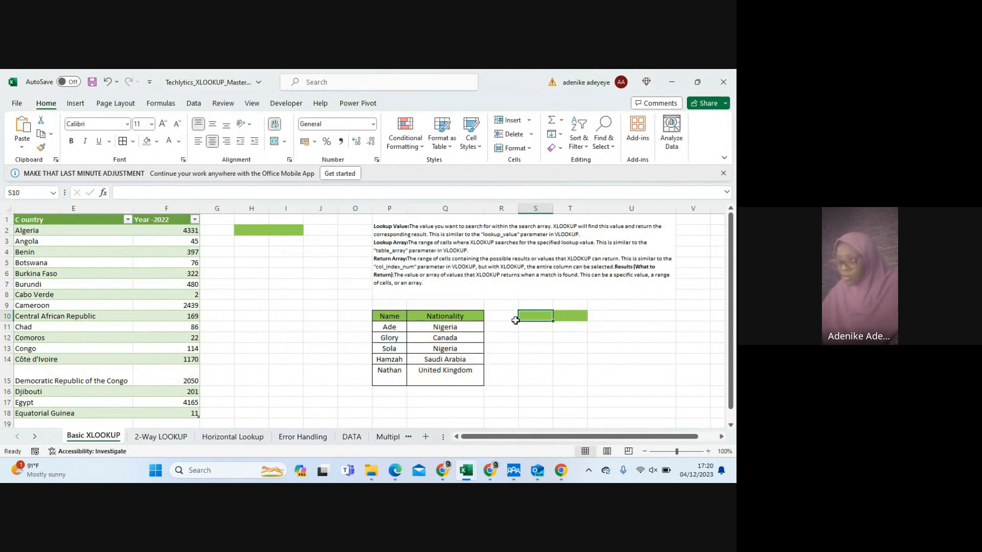
Enter the same first name as in cell P12 into cell S9, above the green cells
click(535, 303)
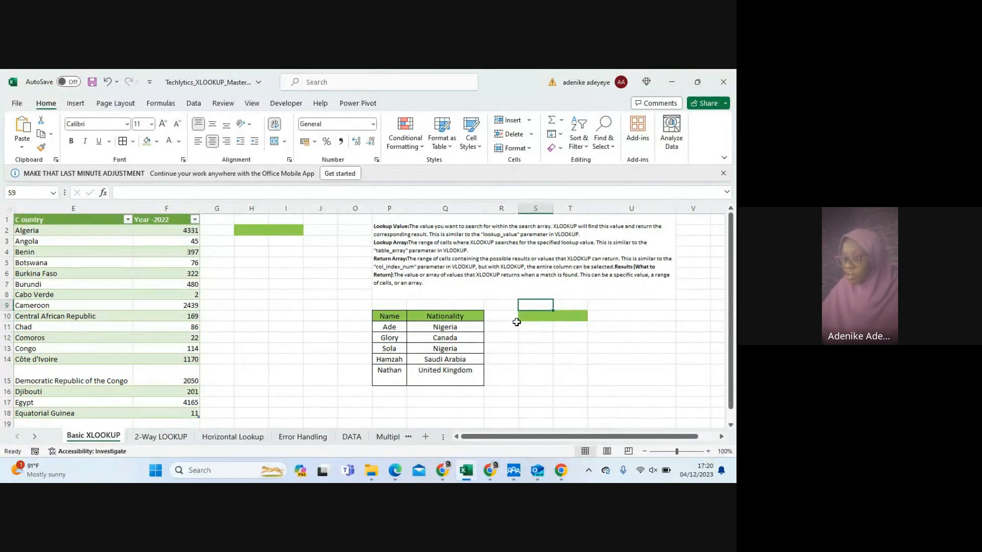
click(534, 315)
click(535, 304)
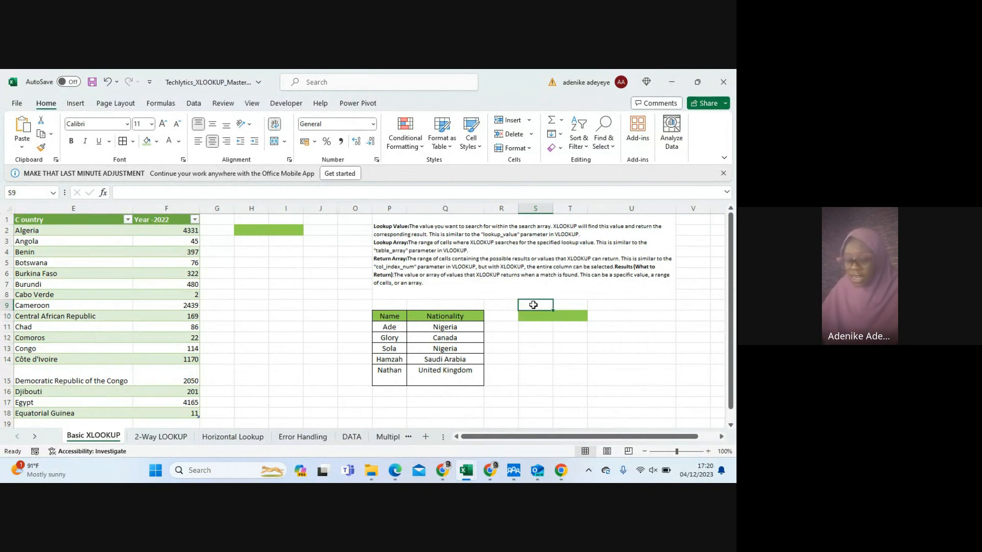
text(Glo)
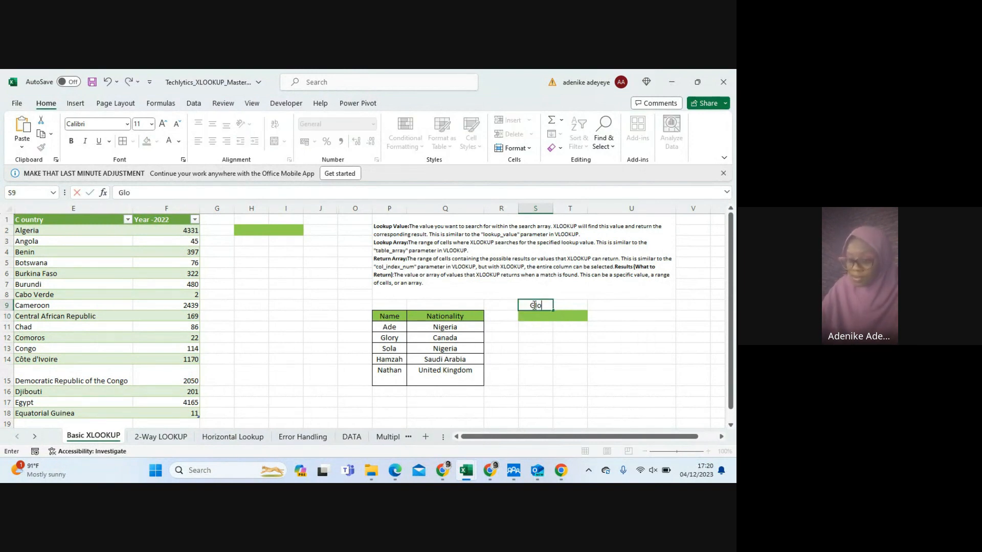
text(ry)
click(546, 317)
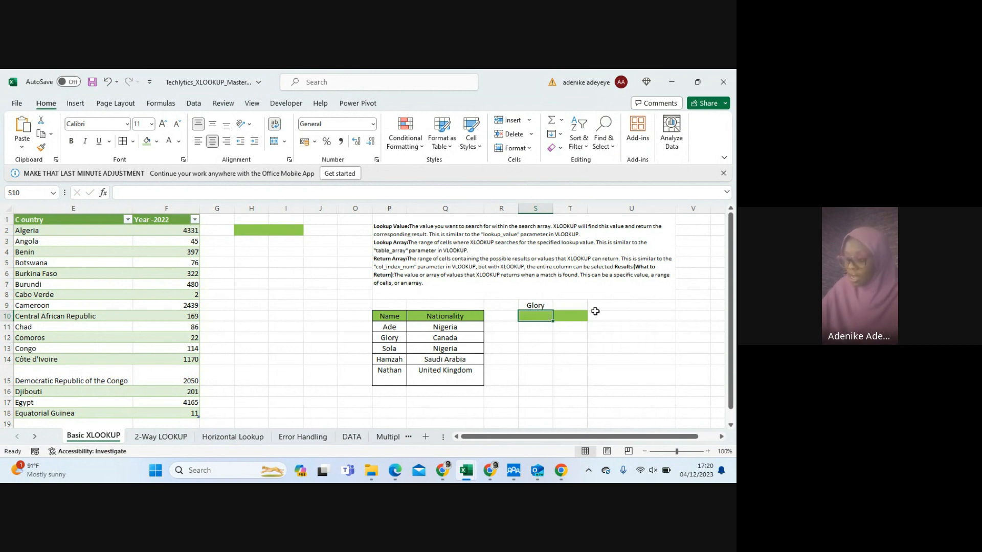
Enter the formula =XLOOKUP(S9,P11:P15,Q11:Q15) in cell S10 to return the nationality for the name in S9
text(=x)
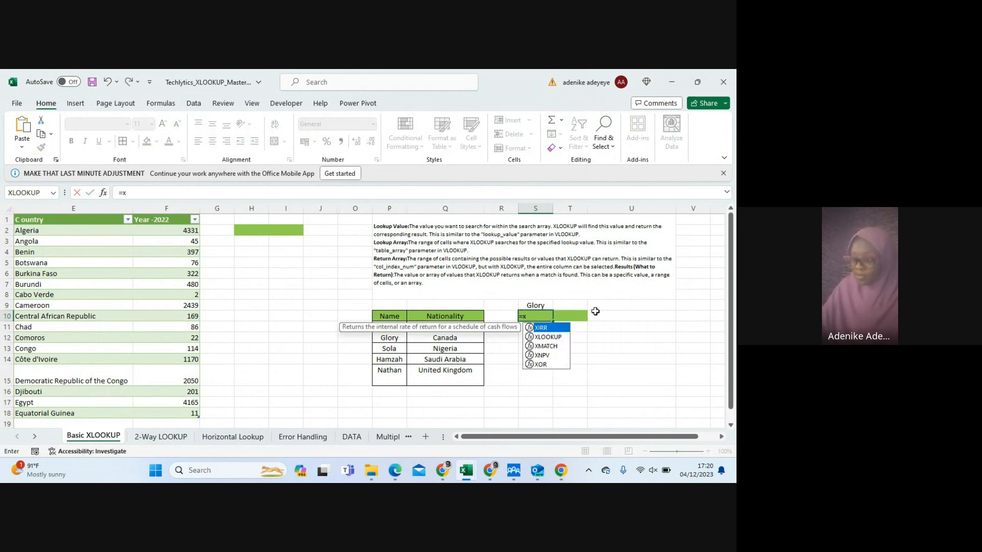
key(Down)
key(Tab)
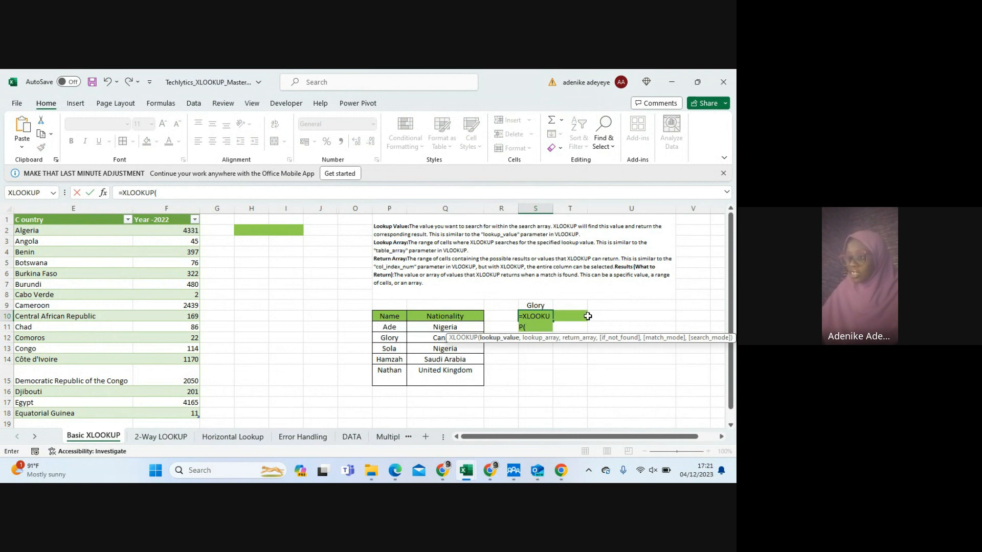
click(533, 305)
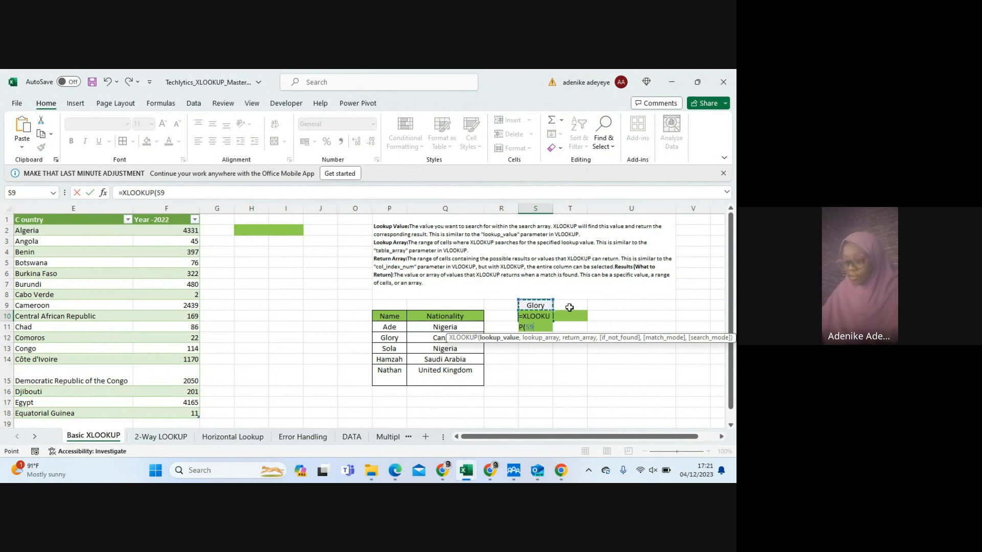
text(,)
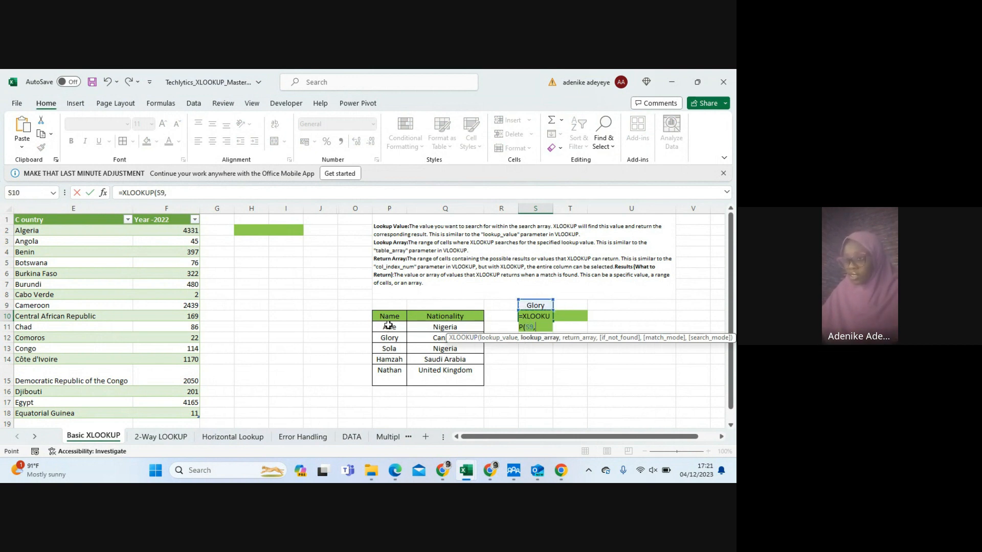
drag(388, 327, 381, 374)
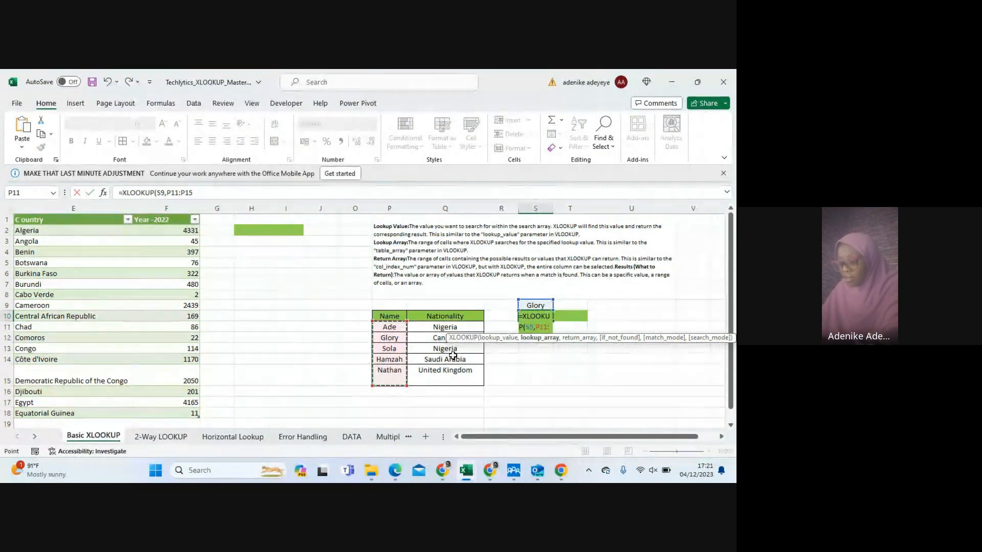
text(,)
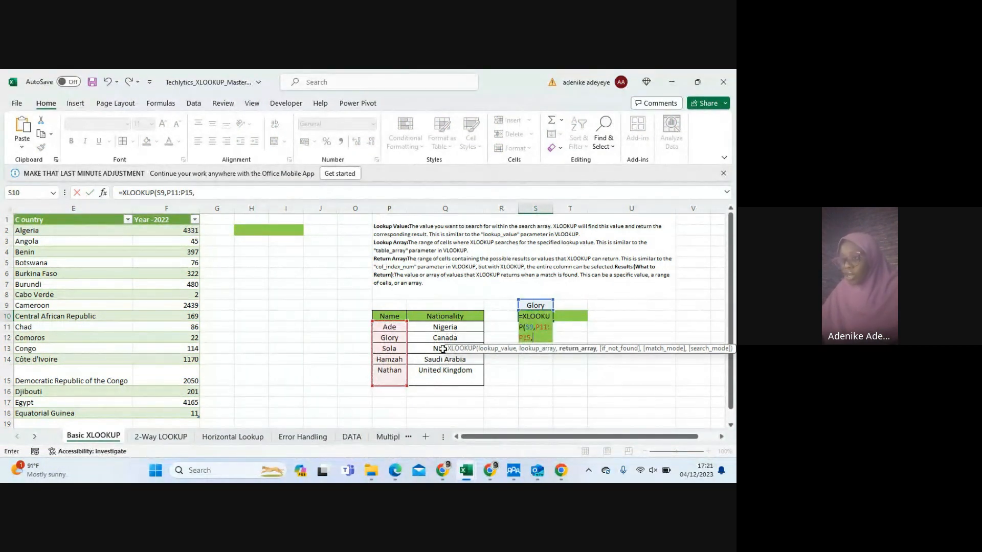
drag(439, 327, 448, 376)
text())
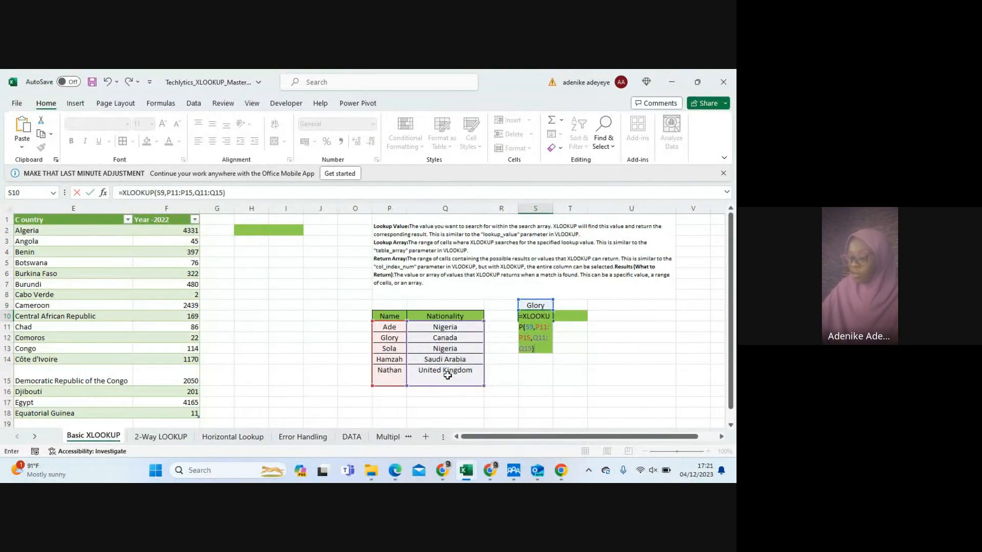
key(Return)
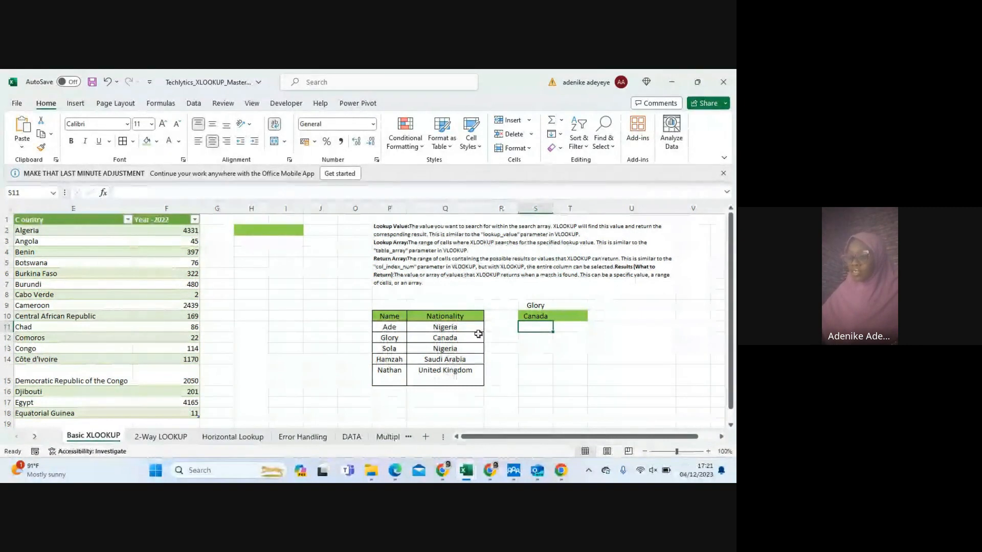
Replace the lookup name in cell S9 with the name from cell P13
click(530, 318)
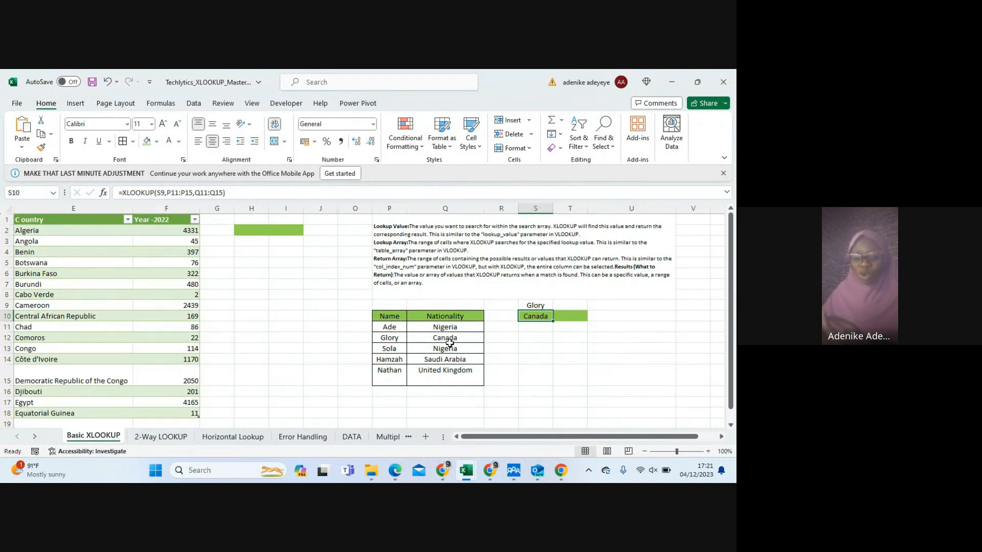
click(529, 306)
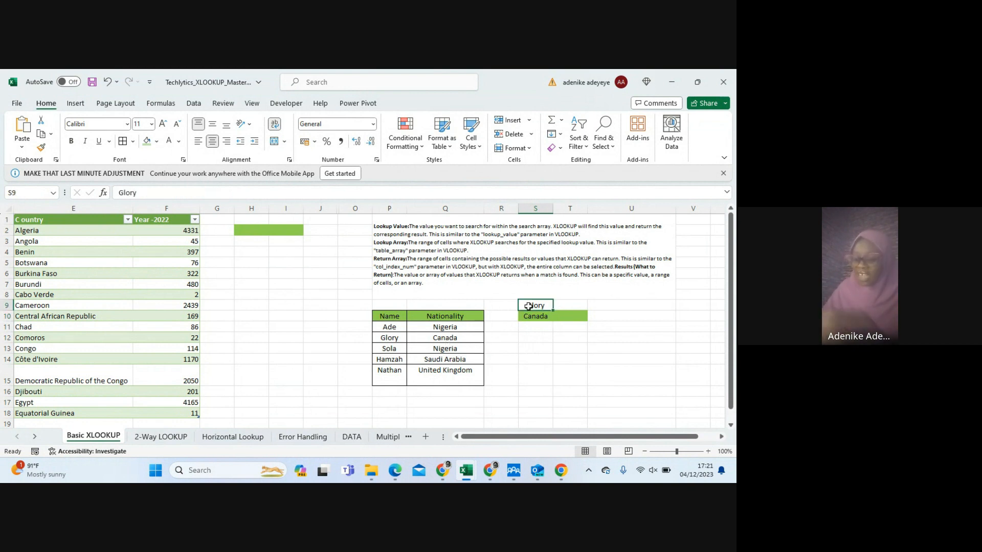
text(ola)
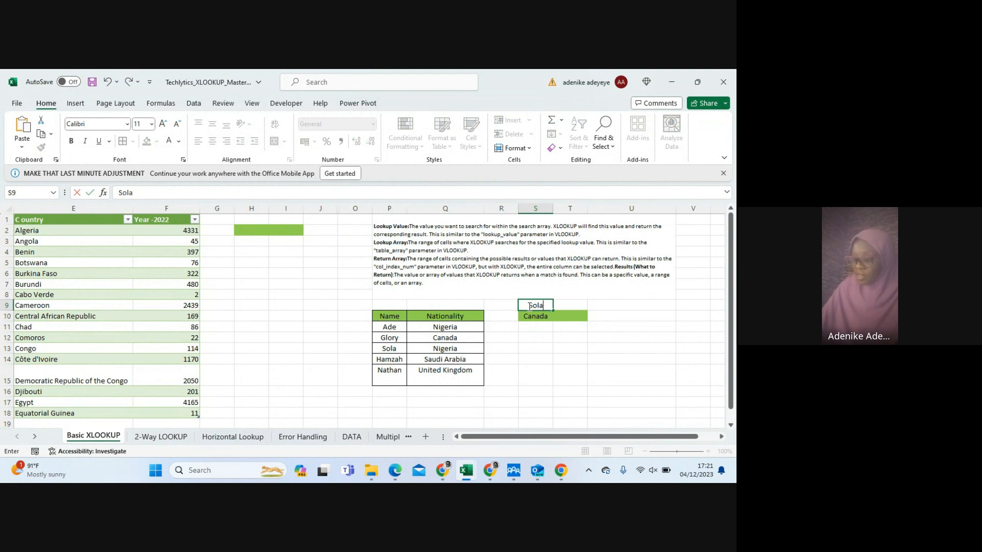
key(Return)
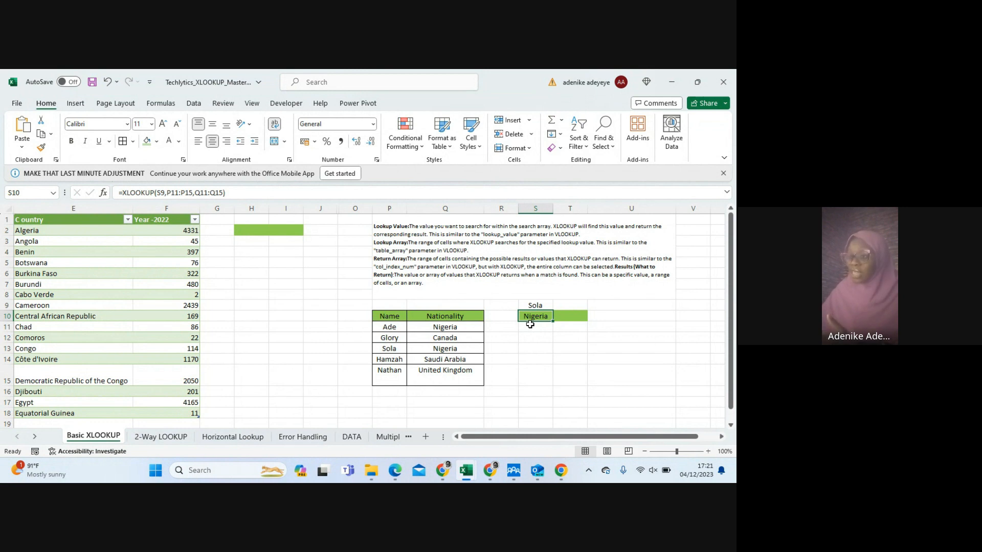
Replace the lookup name in cell S9 with the name from cell P14, and autofit column S to its contents
click(536, 304)
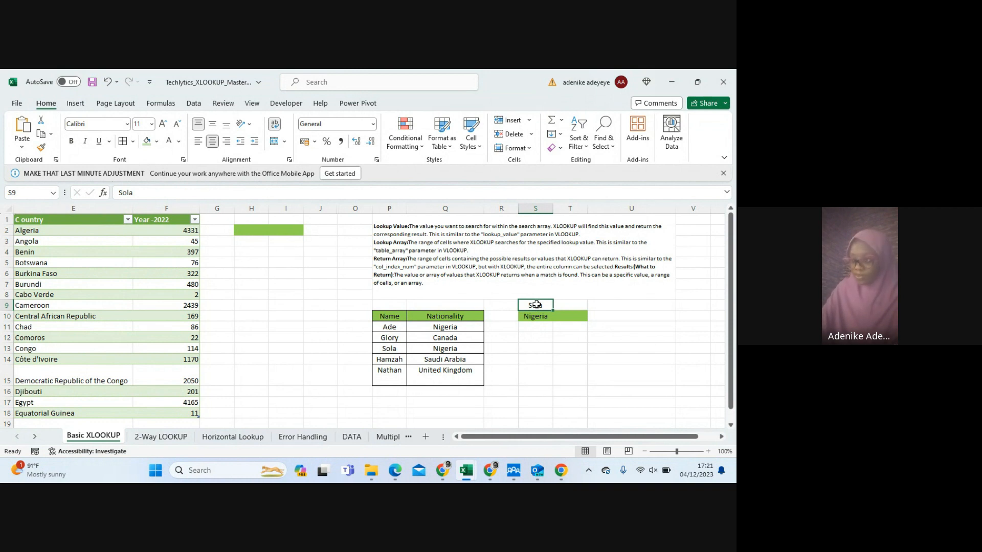
text(h)
key(BackSpace)
text(H)
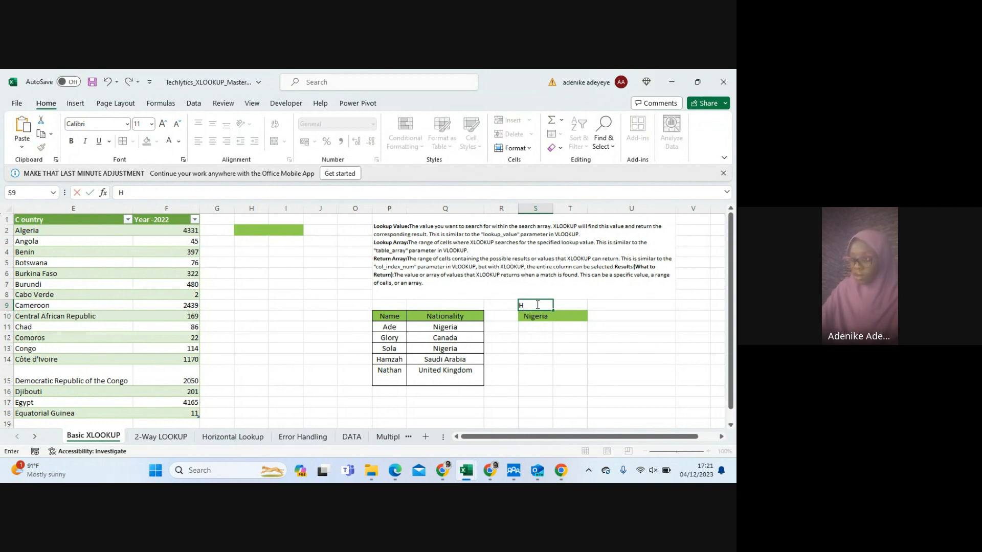
text(amzah)
key(Return)
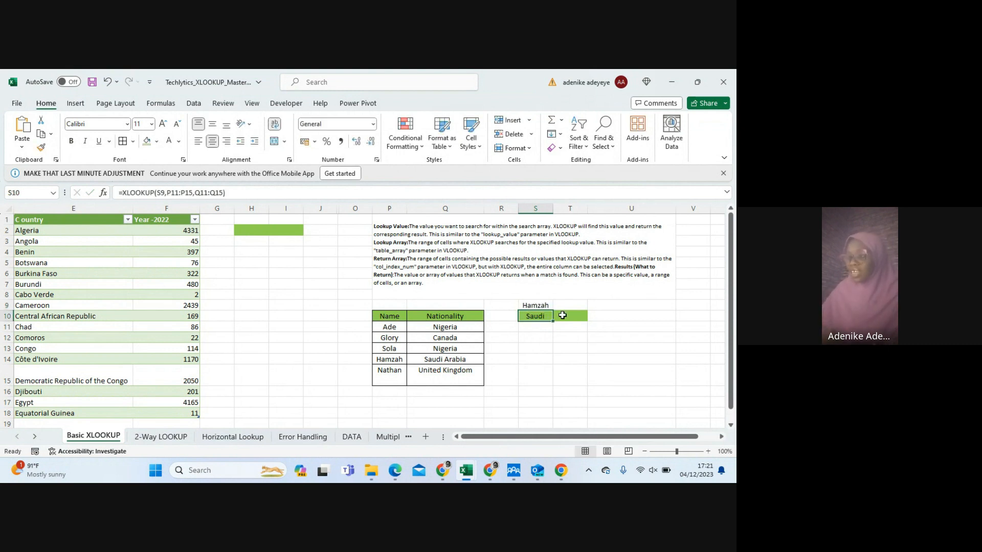
double_click(553, 205)
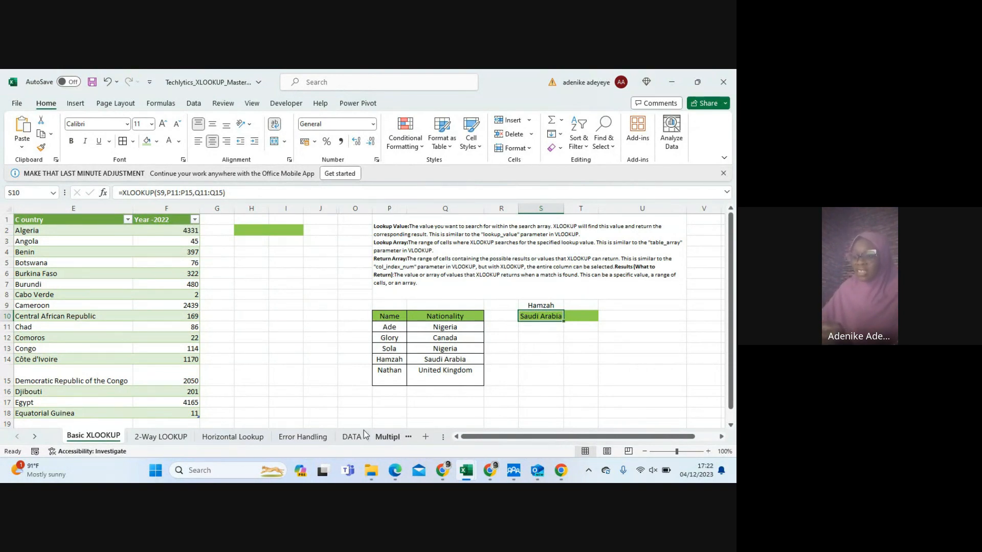
View the DATA sheet, return to the Basic XLOOKUP sheet, and look over the country list in E2:E18
click(349, 438)
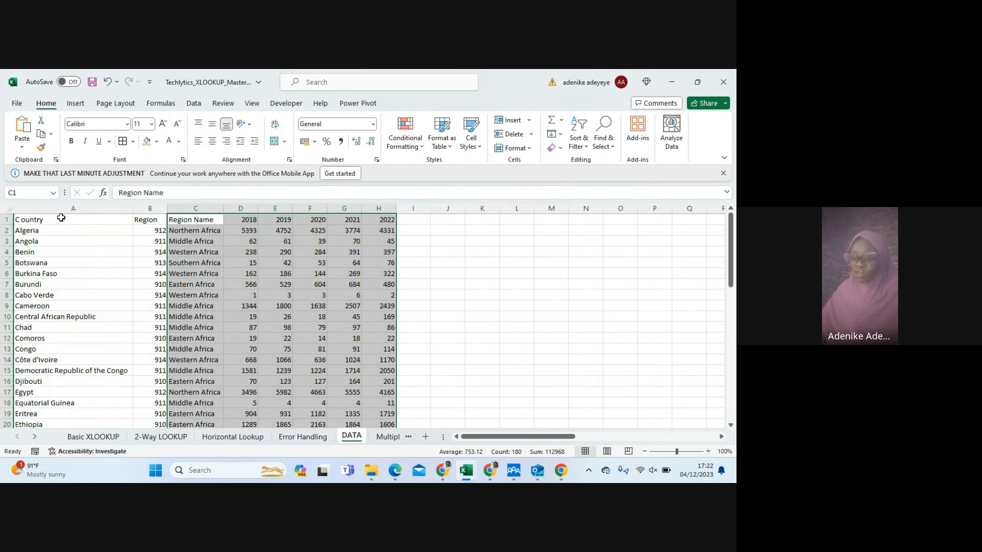
click(75, 438)
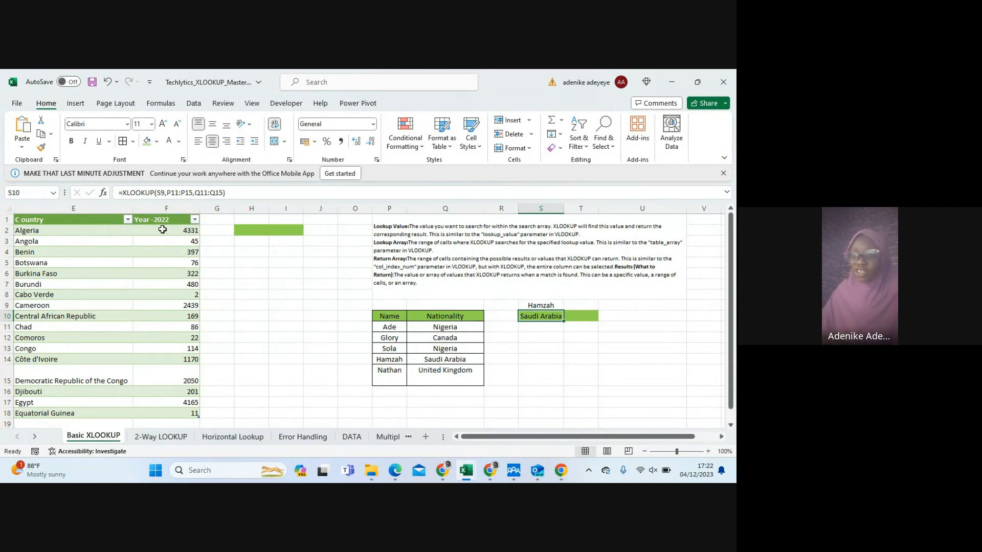
scroll(162, 230, down, 2)
scroll(162, 229, up, 2)
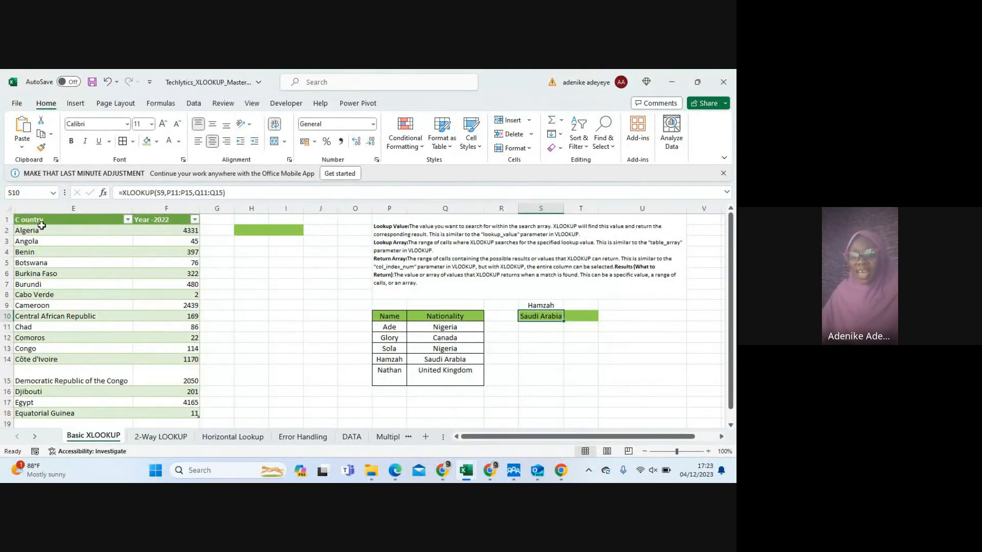
drag(41, 228, 53, 380)
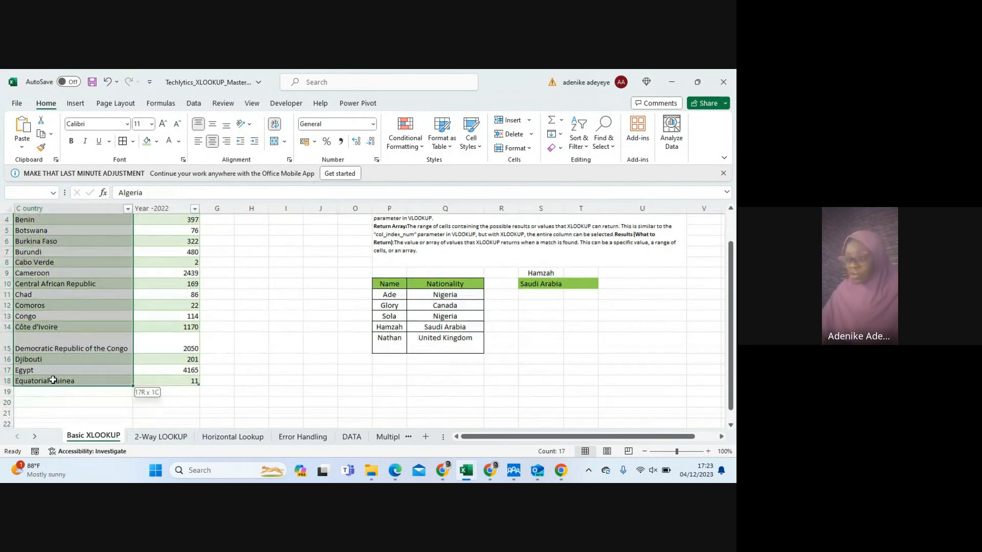
scroll(83, 350, up, 1)
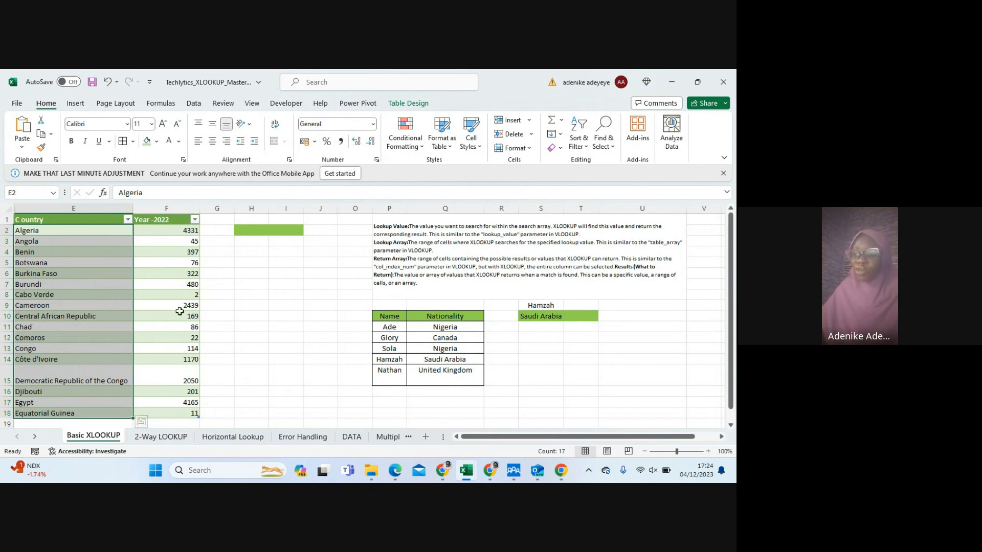
Enter Chad as the lookup country in the green cell H2
click(249, 231)
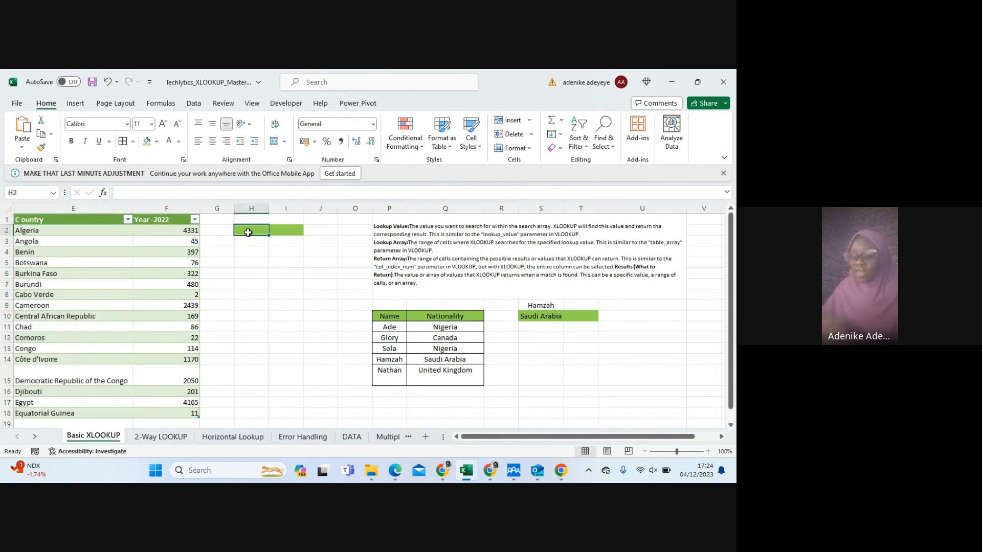
text(Chad)
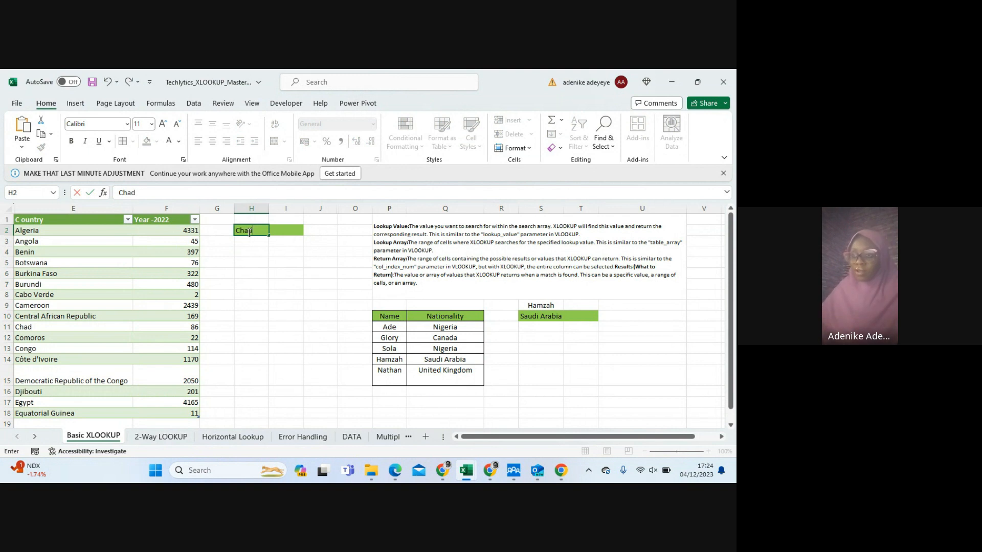
Try to enter =XLOOKUP(Immigration[C ountry],Immigration[Year -2022]) in cell I2
click(284, 231)
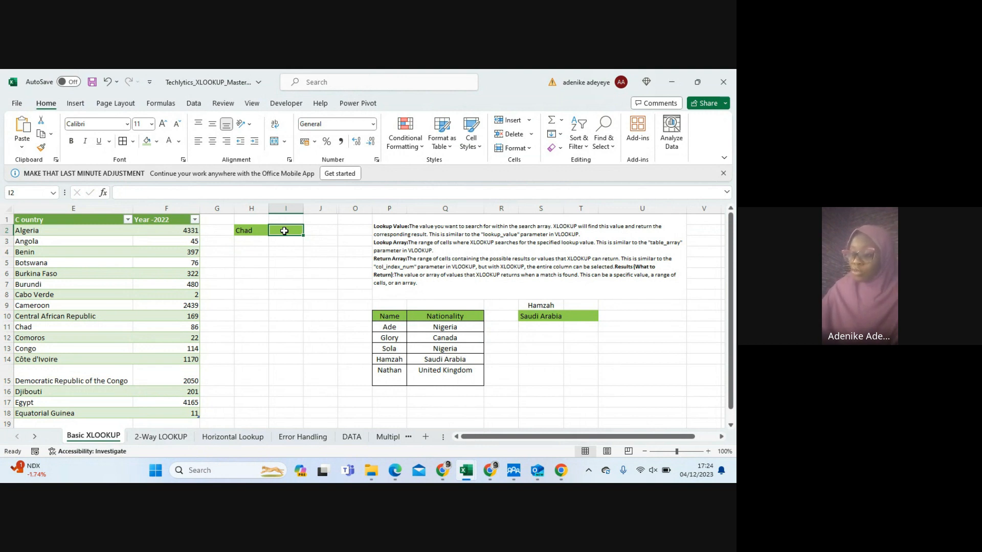
text(=)
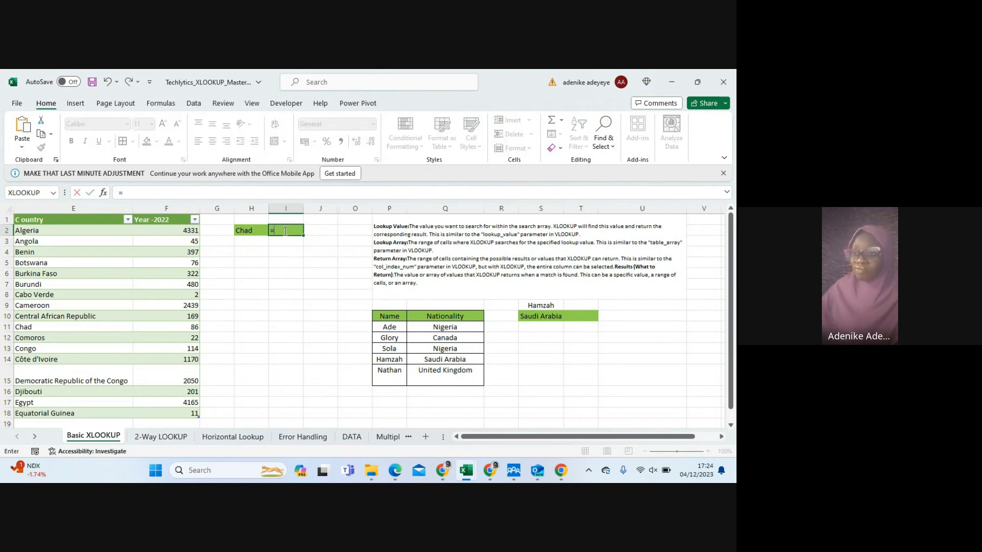
text(xl)
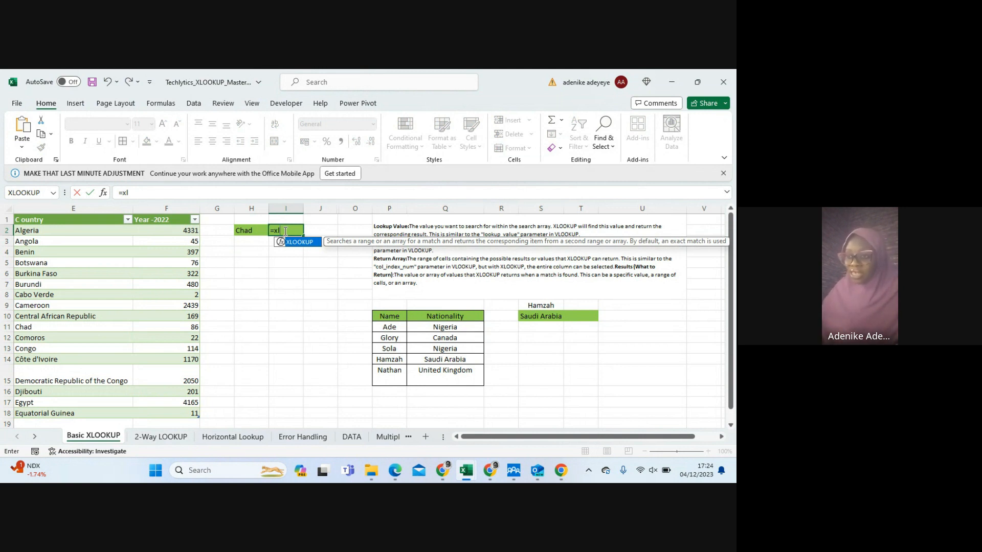
key(Tab)
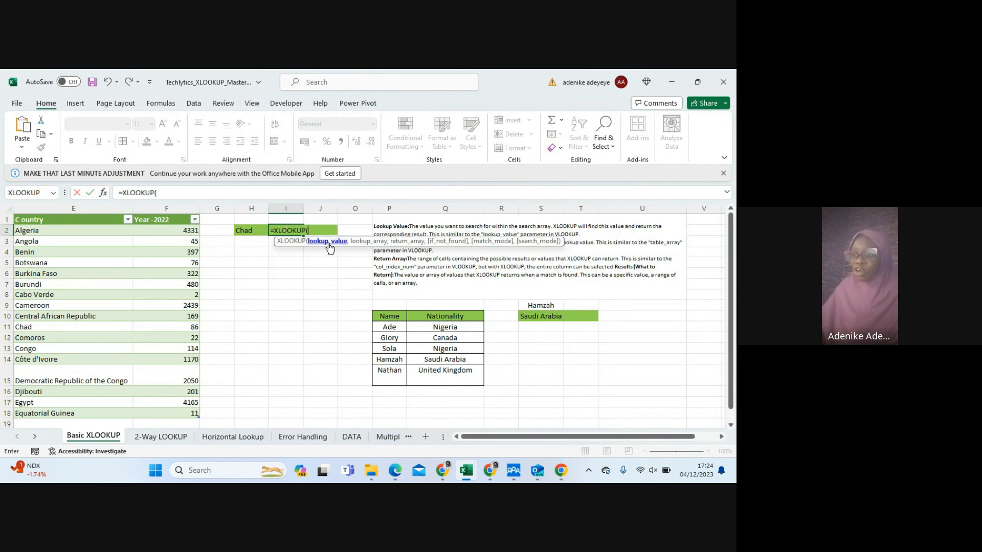
click(237, 229)
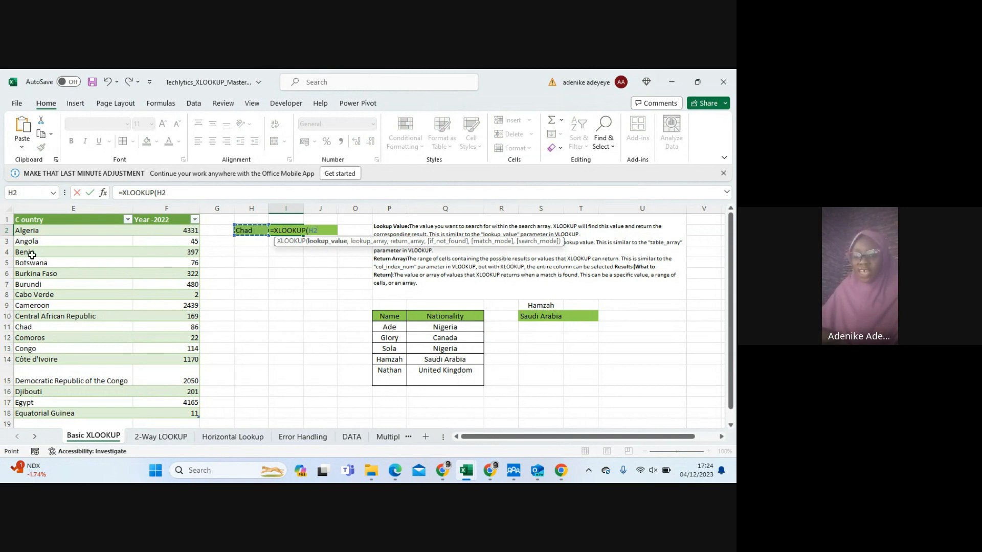
drag(30, 231, 19, 413)
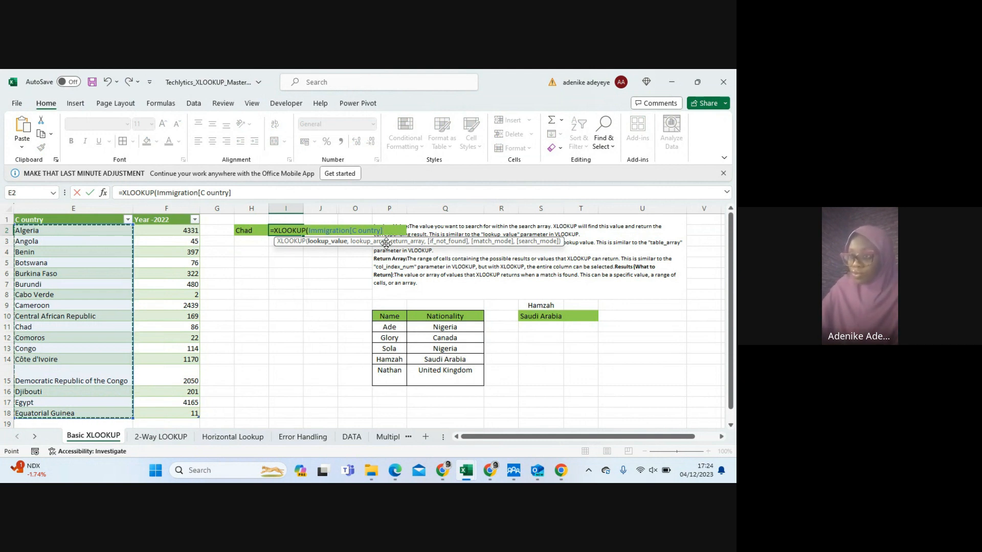
text(,)
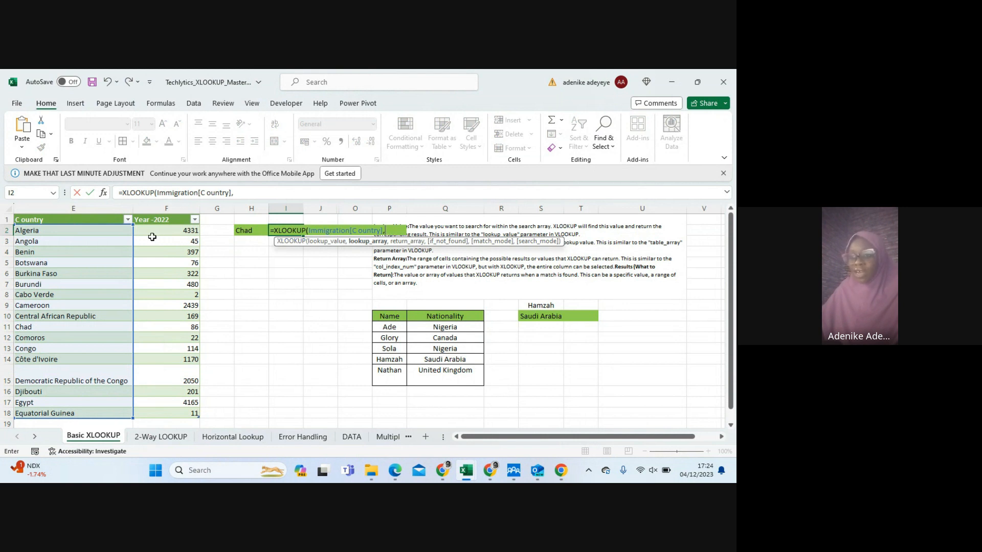
drag(151, 232, 172, 396)
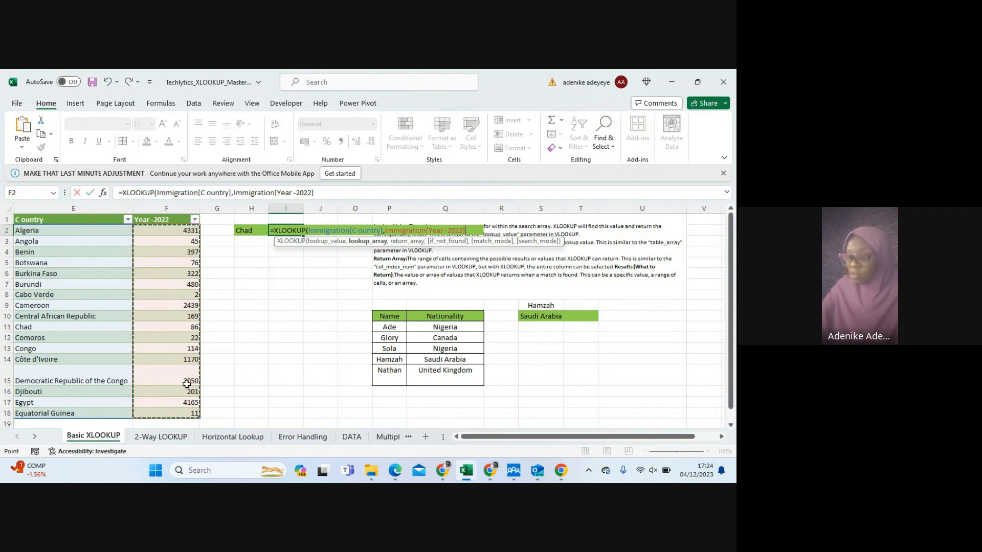
text())
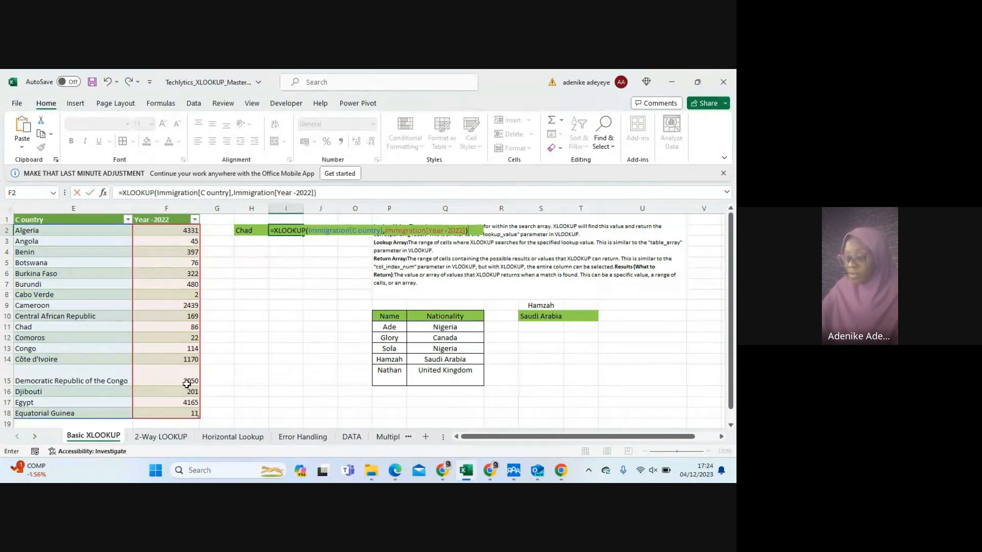
key(Return)
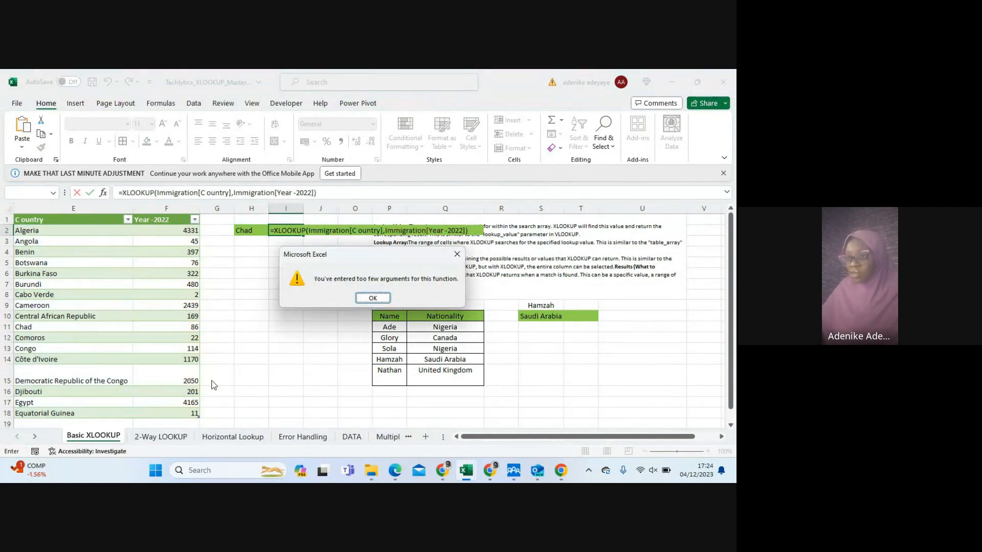
click(373, 298)
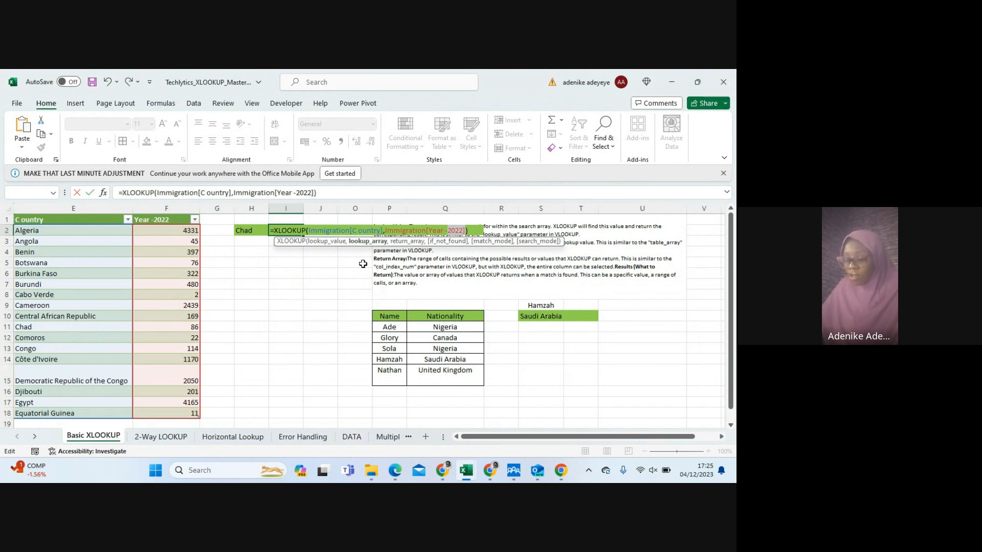
Clear the incorrect XLOOKUP formula from cell I2
key(BackSpace)
key(BackSpace)
key(BackSpace)
key(BackSpace)
key(BackSpace)
key(BackSpace)
key(BackSpace)
key(BackSpace)
key(BackSpace)
key(BackSpace)
key(BackSpace)
key(BackSpace)
key(BackSpace)
key(BackSpace)
key(BackSpace)
key(BackSpace)
key(BackSpace)
key(BackSpace)
key(BackSpace)
key(BackSpace)
key(BackSpace)
key(BackSpace)
key(BackSpace)
key(BackSpace)
key(BackSpace)
key(BackSpace)
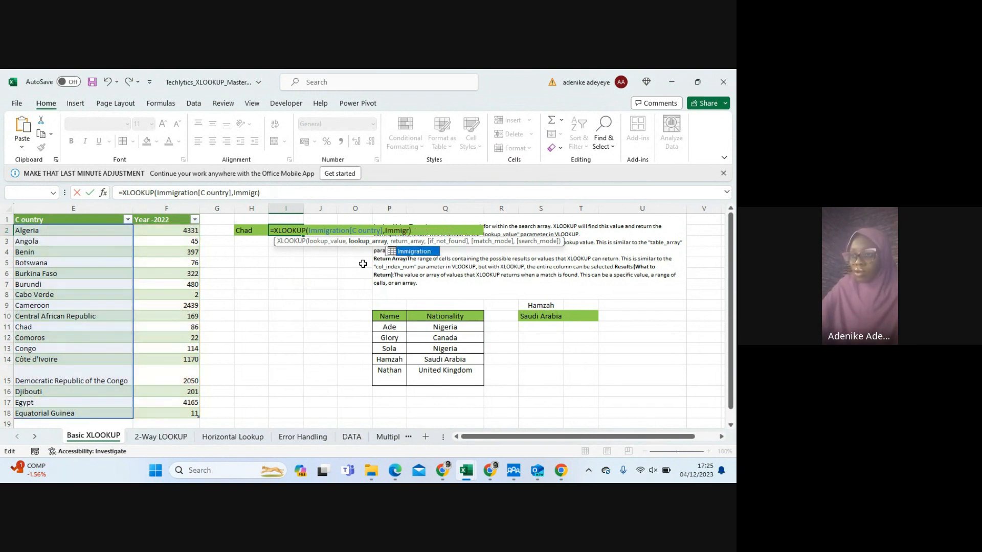
key(Delete)
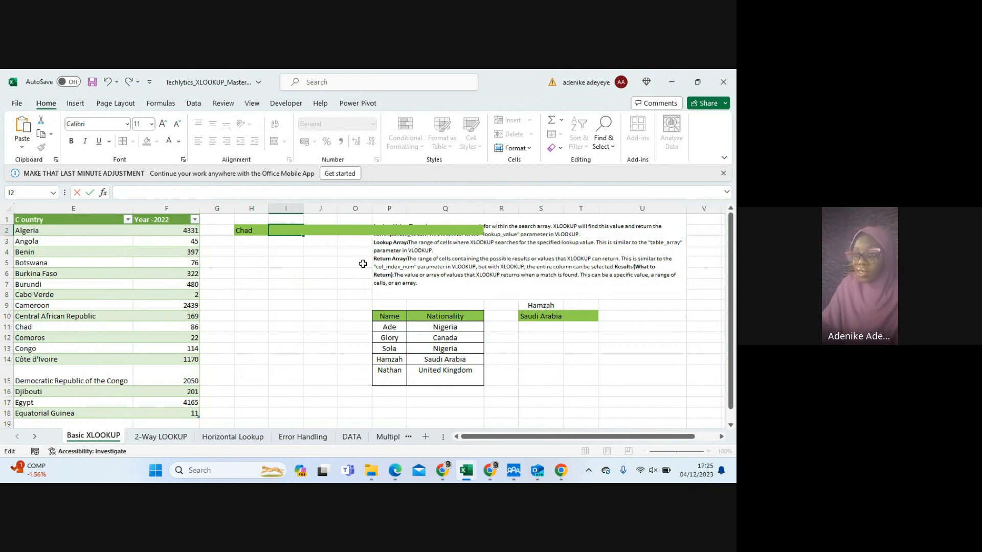
Enter =XLOOKUP(H2,Immigration[C ountry],Immigration[Year -2022]) in cell I2 to return the 2022 value for the country in H2
text(=)
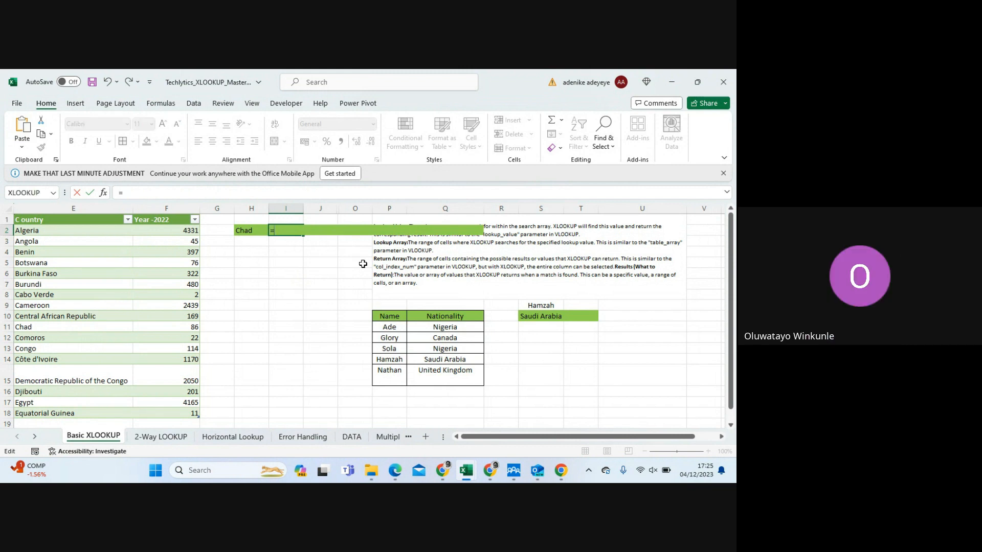
text(X)
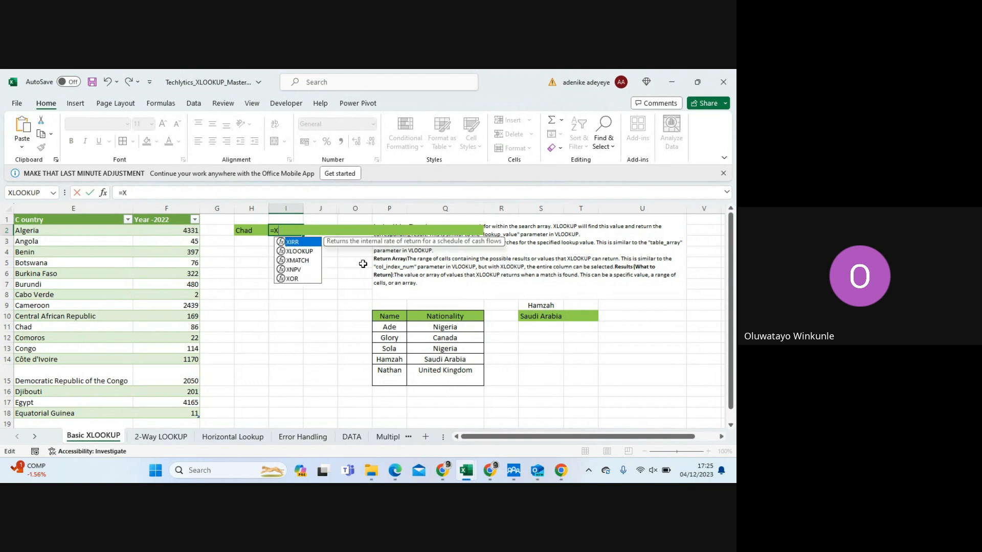
text(L)
key(Tab)
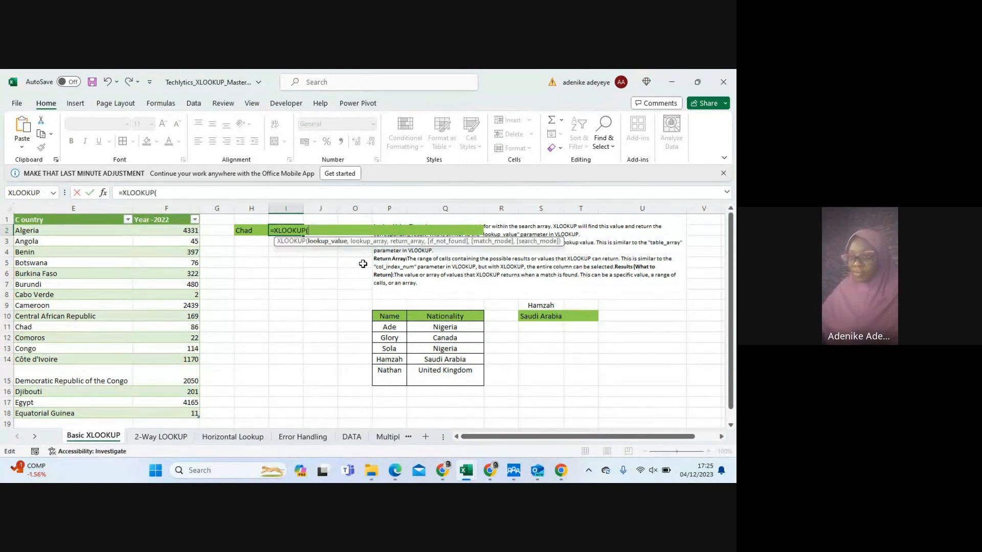
click(247, 231)
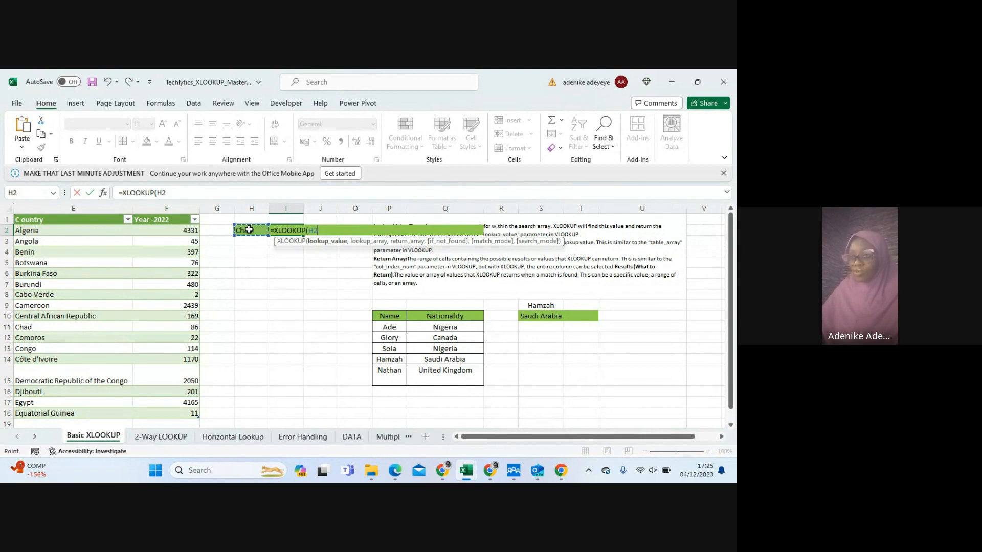
text(,)
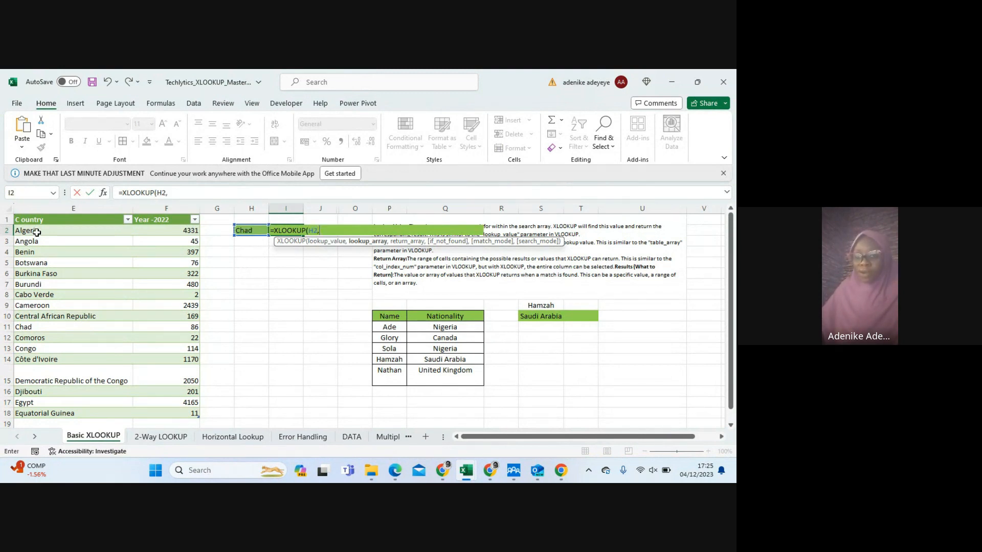
drag(37, 232, 44, 412)
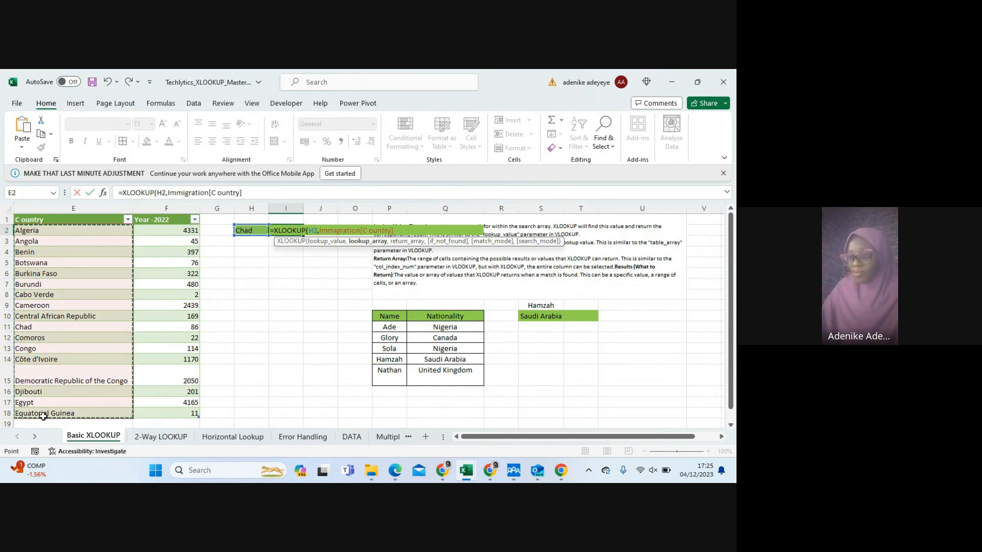
text(,)
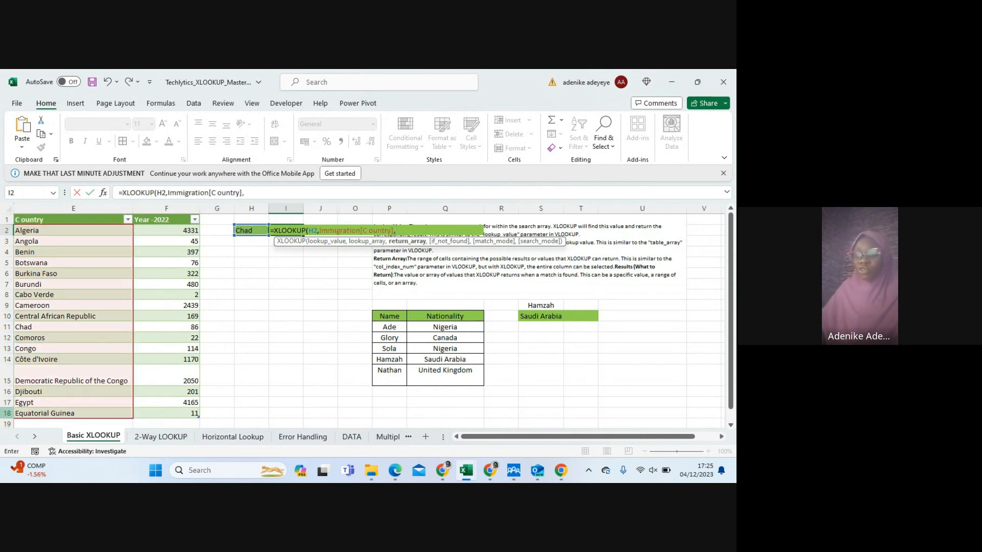
click(163, 231)
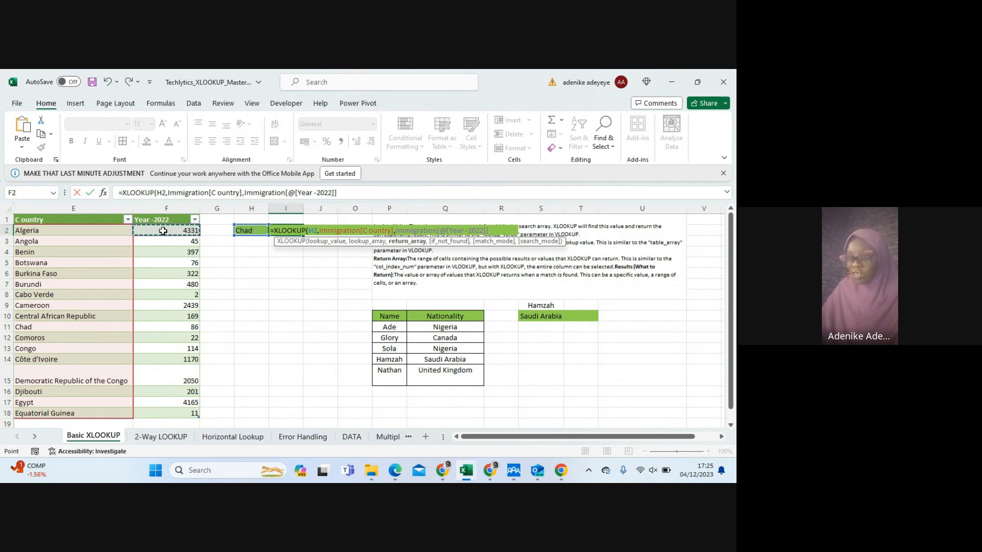
key(ctrl+shift+Down)
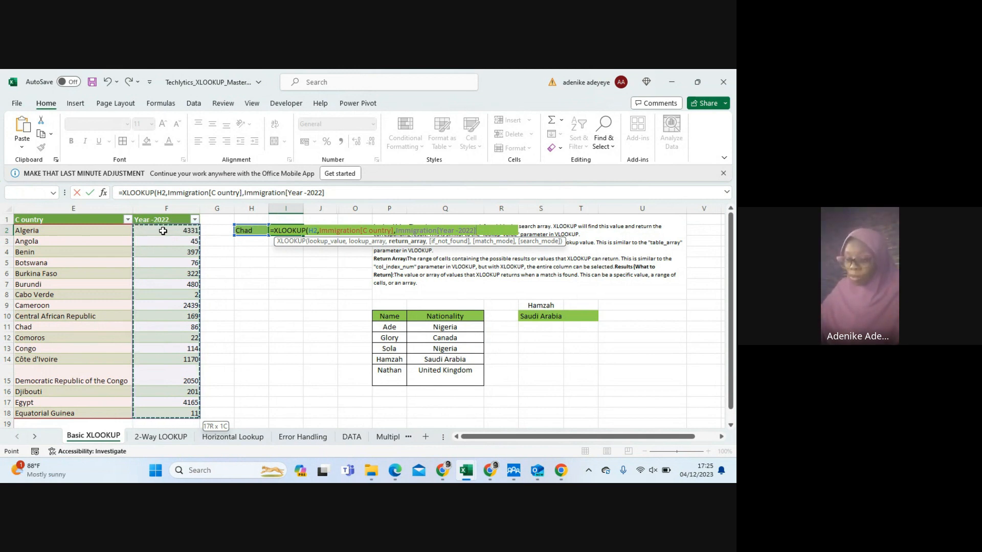
text())
key(Return)
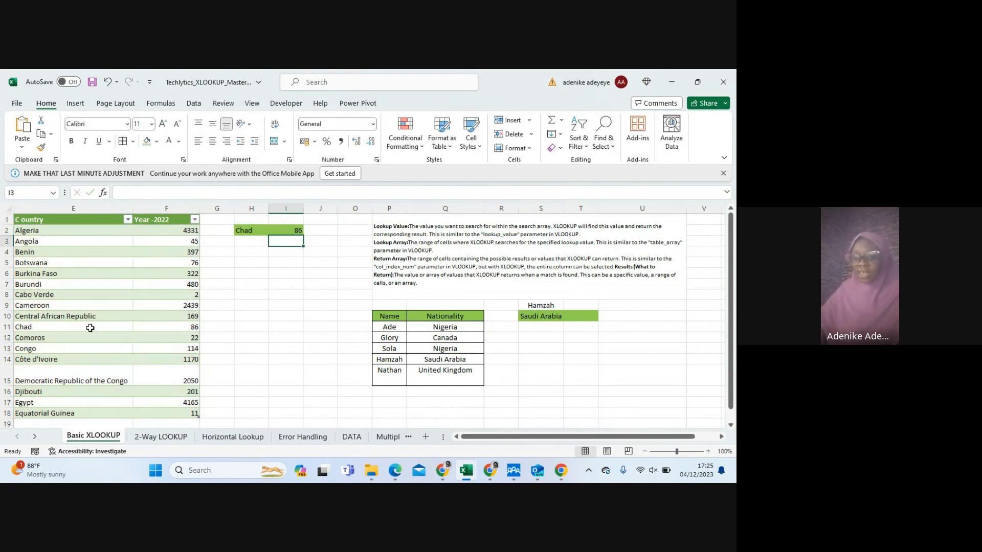
Compare the Chad row of the Immigration table with the result in I2, and review the formula and its lookup range
drag(18, 327, 194, 330)
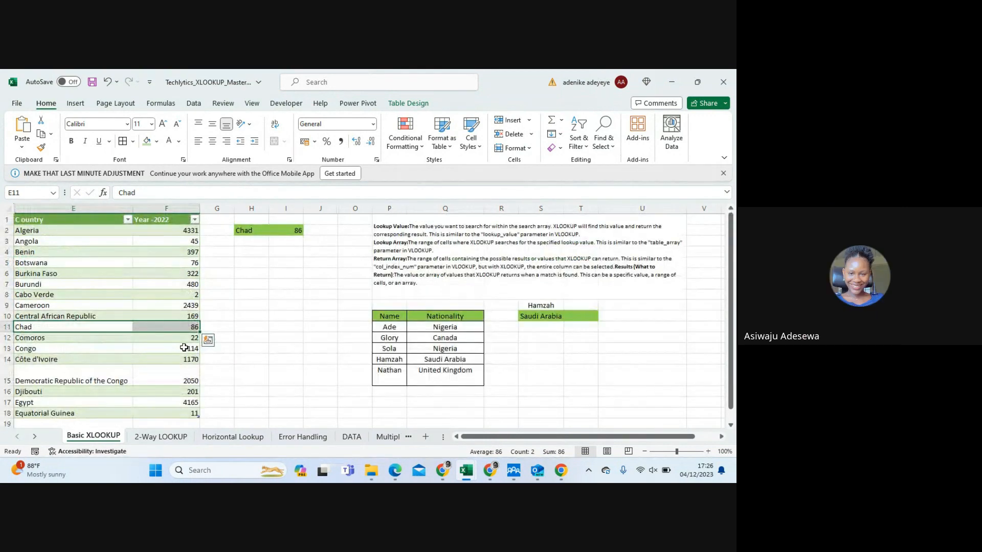
scroll(205, 341, down, 1)
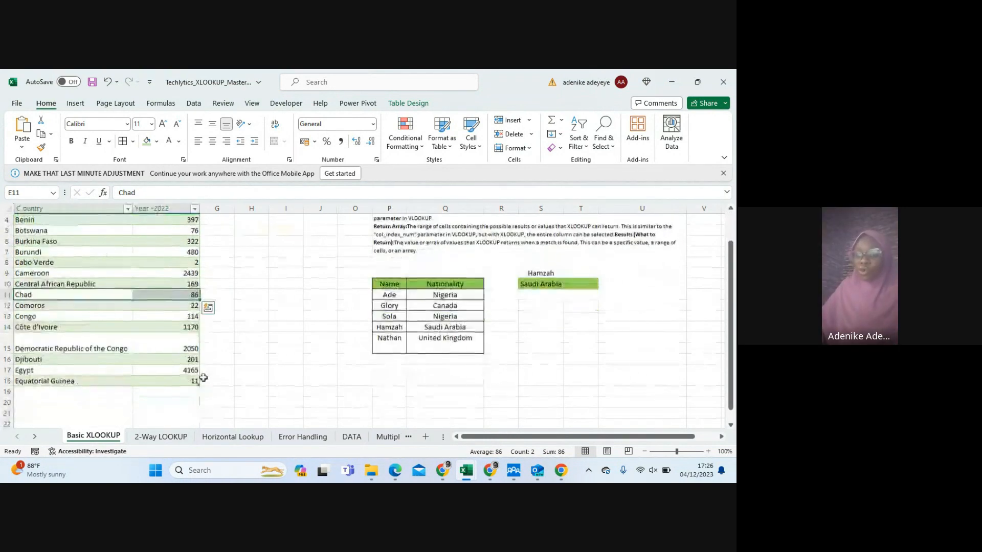
scroll(203, 378, up, 1)
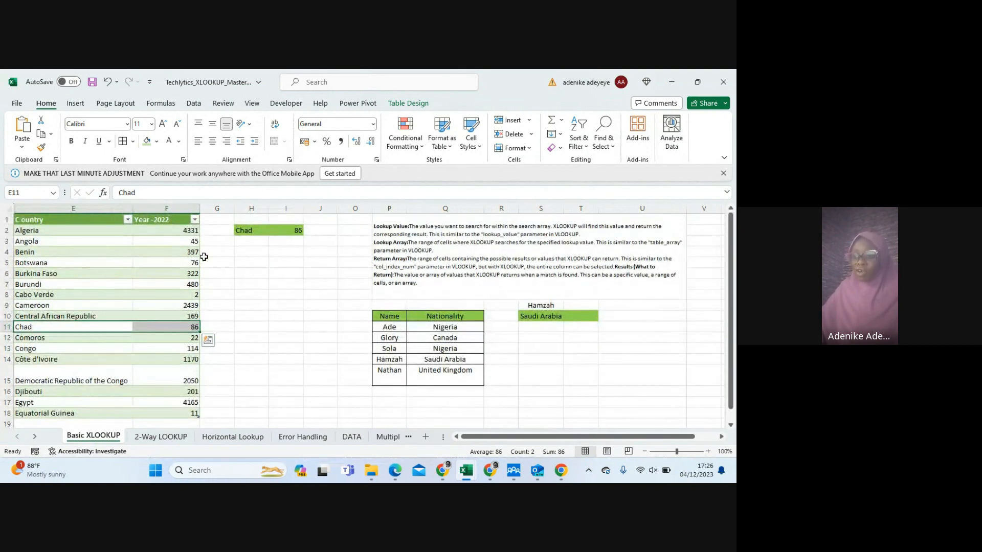
click(291, 230)
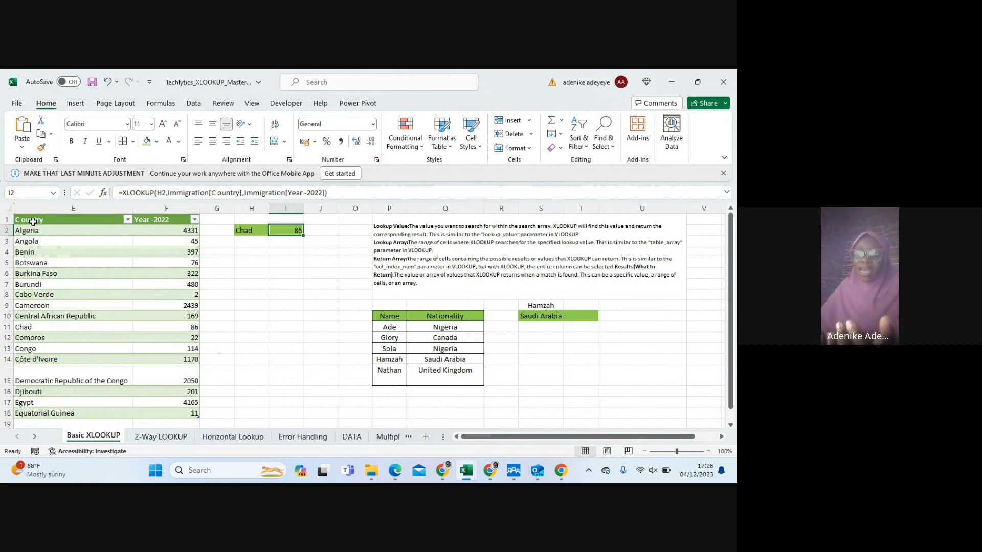
click(75, 218)
drag(75, 219, 168, 413)
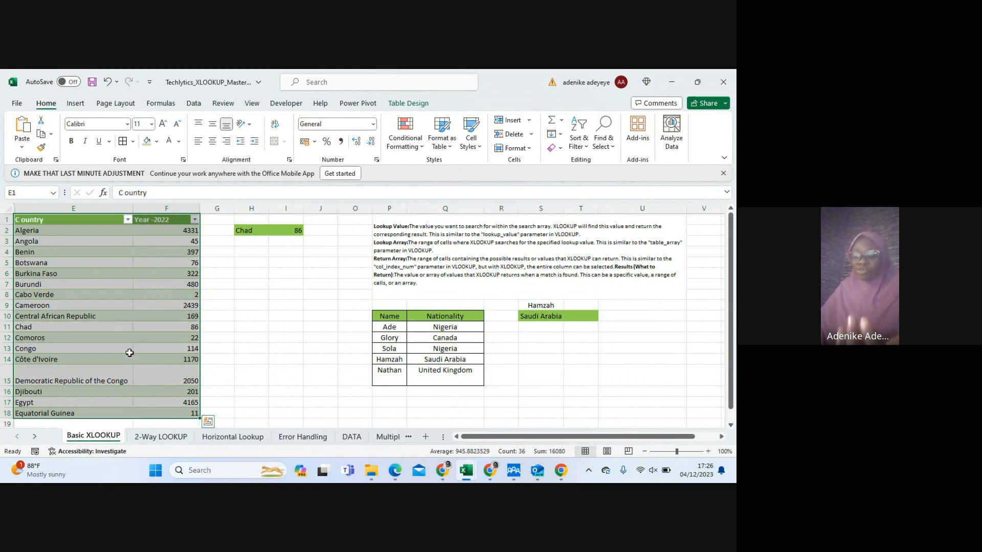
click(61, 221)
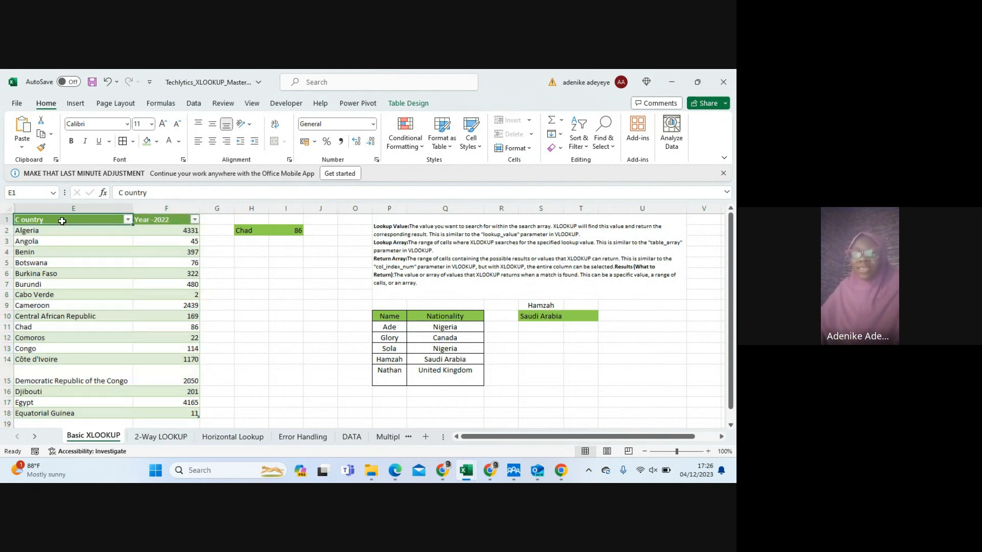
drag(64, 220, 72, 382)
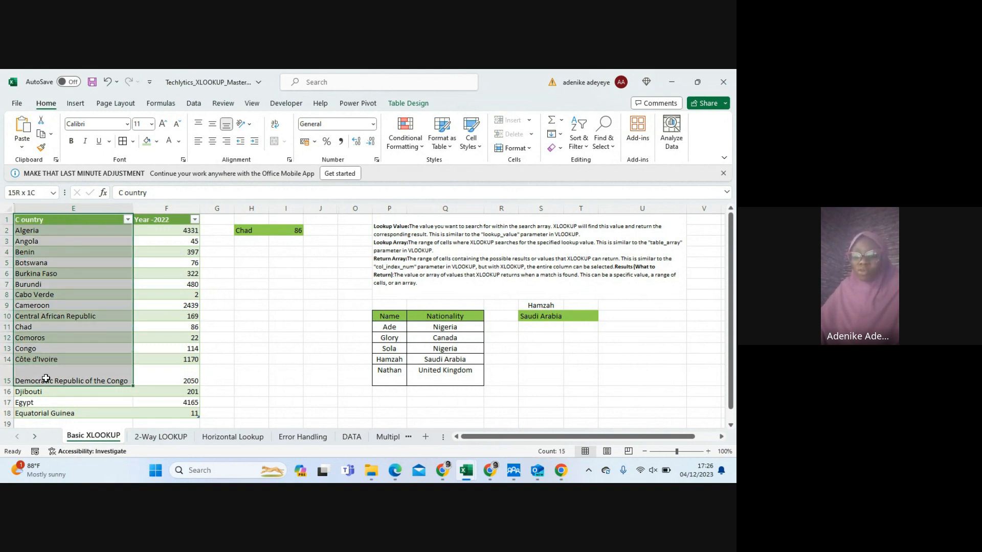
click(277, 226)
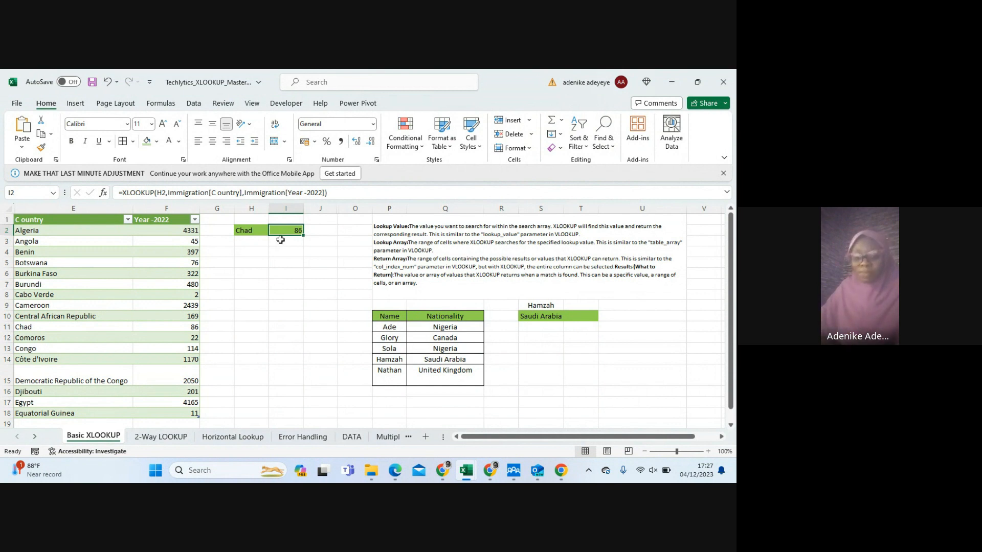
Open the 2-Way LOOKUP sheet and examine the country-by-year table and the Country, Year and Total Immigrants cells in I3:K3
click(153, 438)
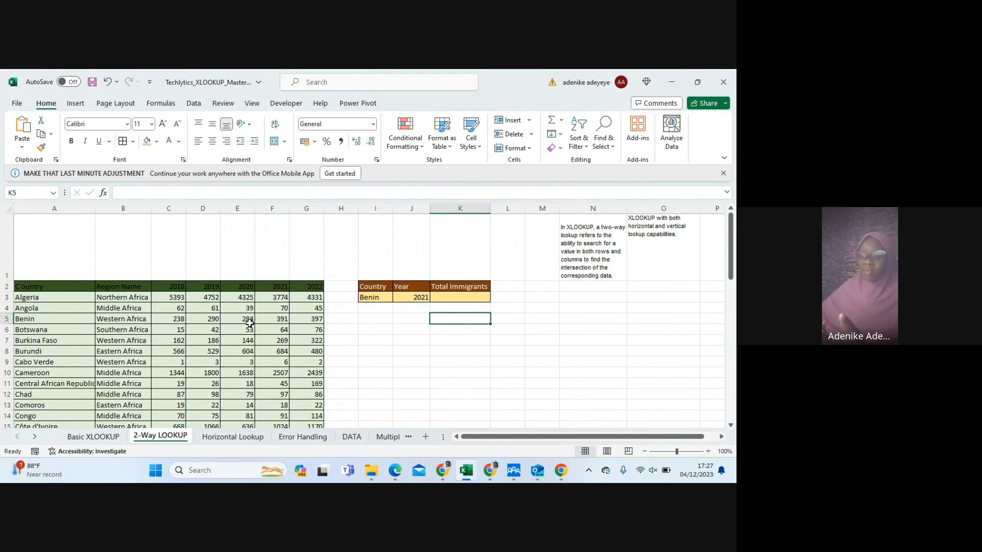
scroll(28, 296, down, 3)
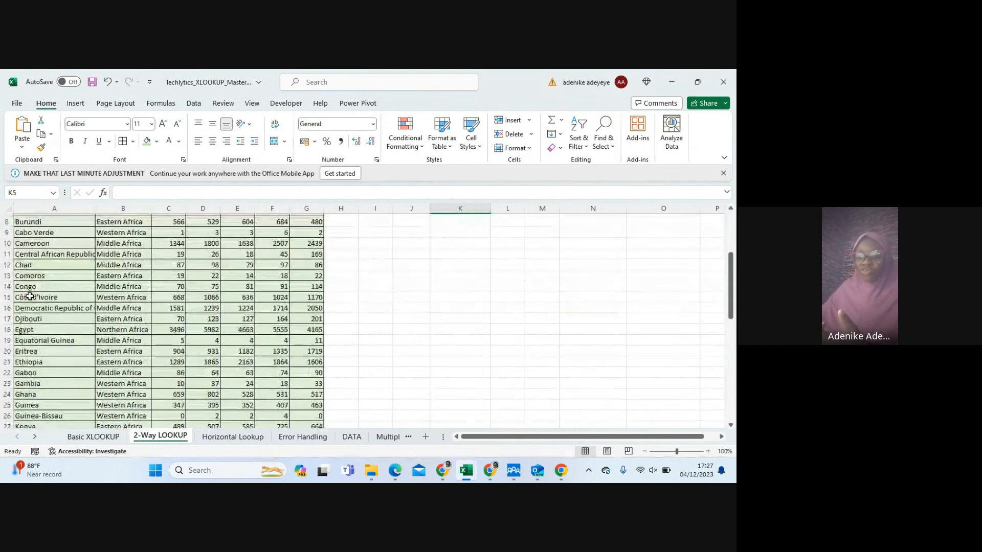
scroll(28, 296, up, 4)
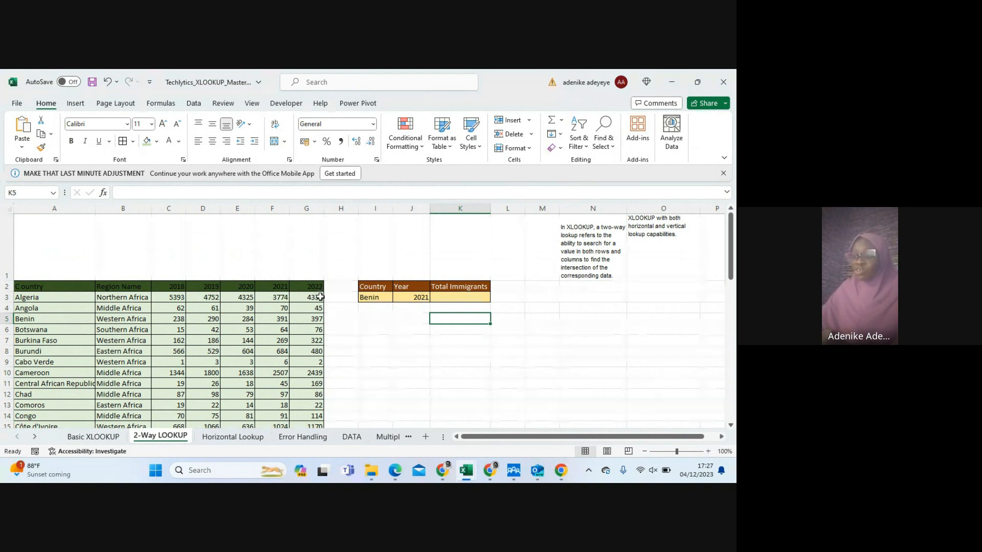
scroll(320, 298, down, 1)
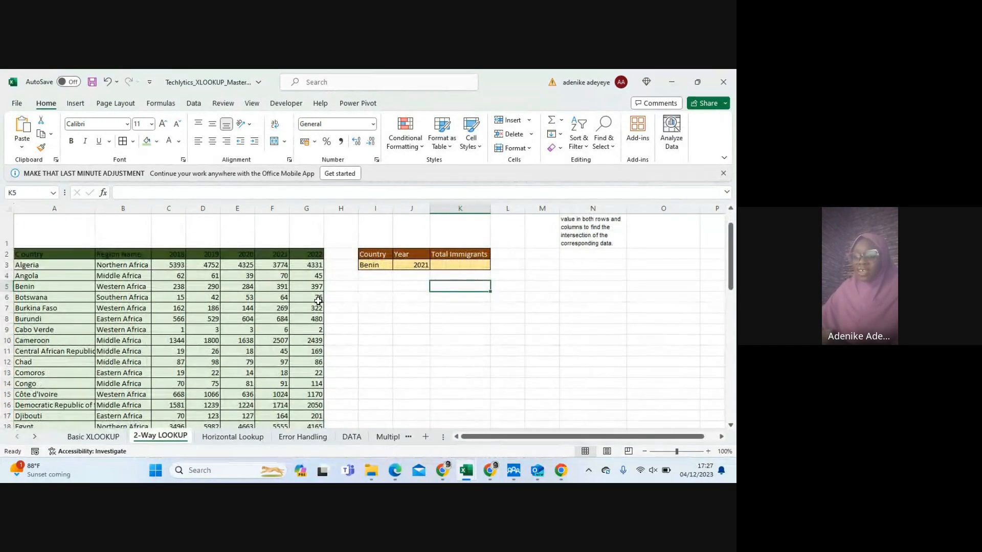
scroll(215, 313, up, 1)
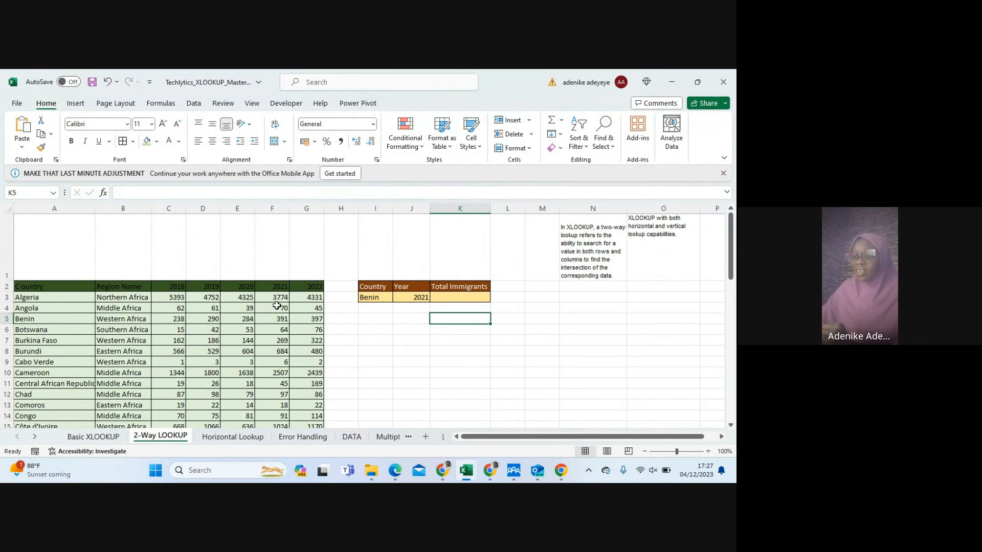
click(414, 299)
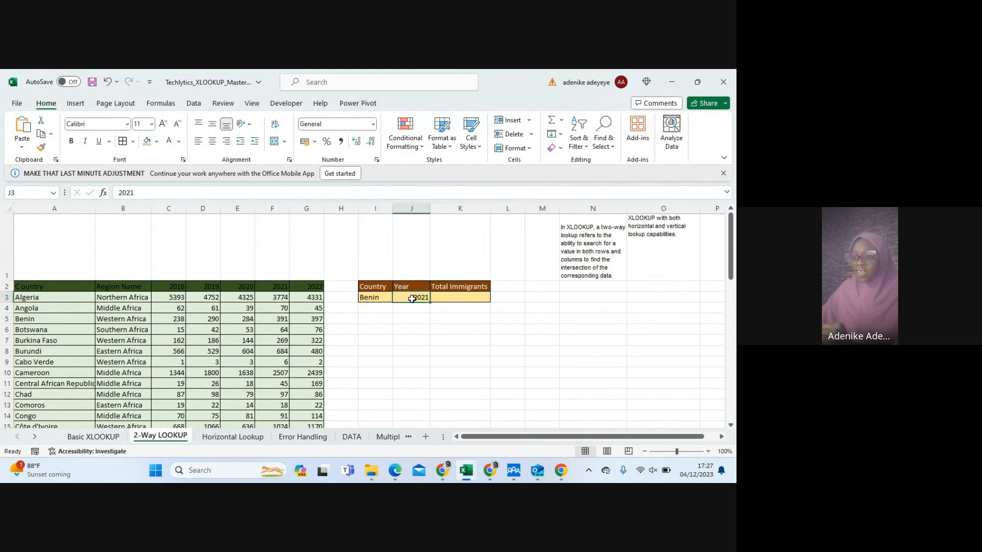
click(369, 296)
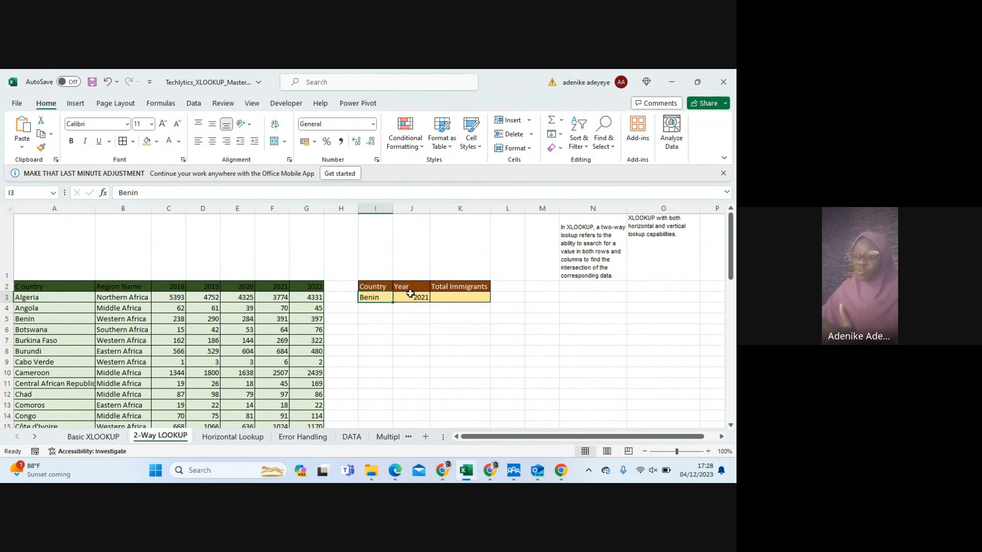
scroll(389, 285, down, 1)
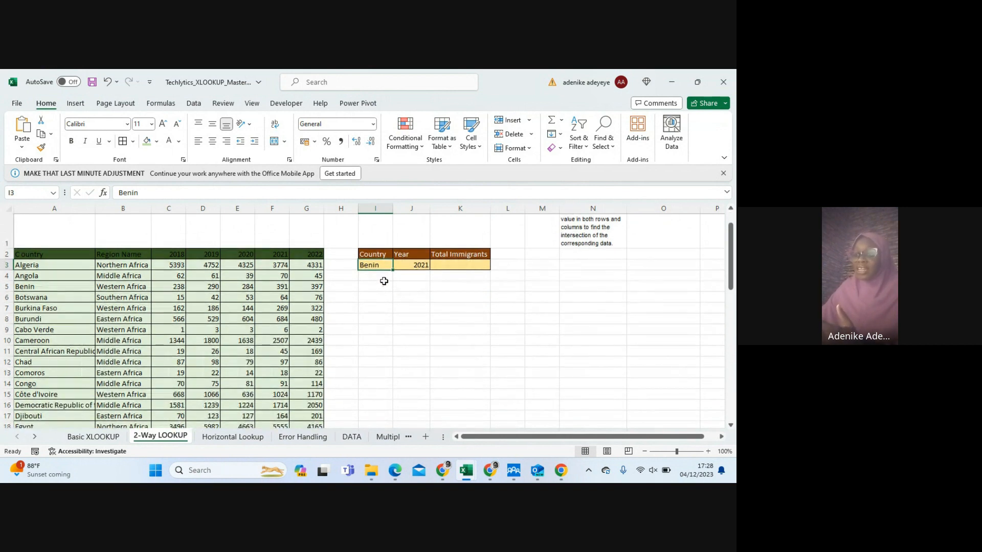
click(440, 265)
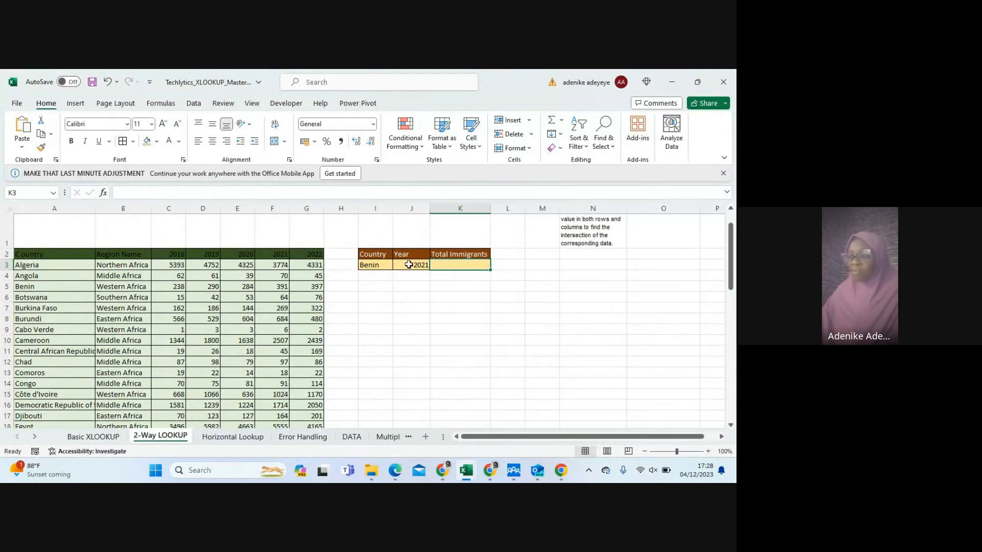
scroll(131, 351, down, 1)
scroll(131, 352, down, 6)
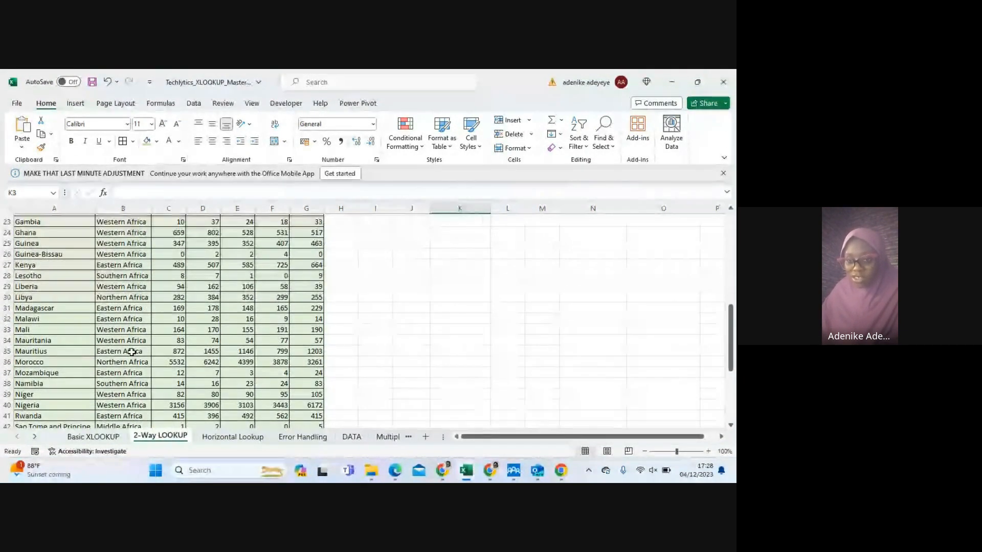
scroll(131, 352, up, 7)
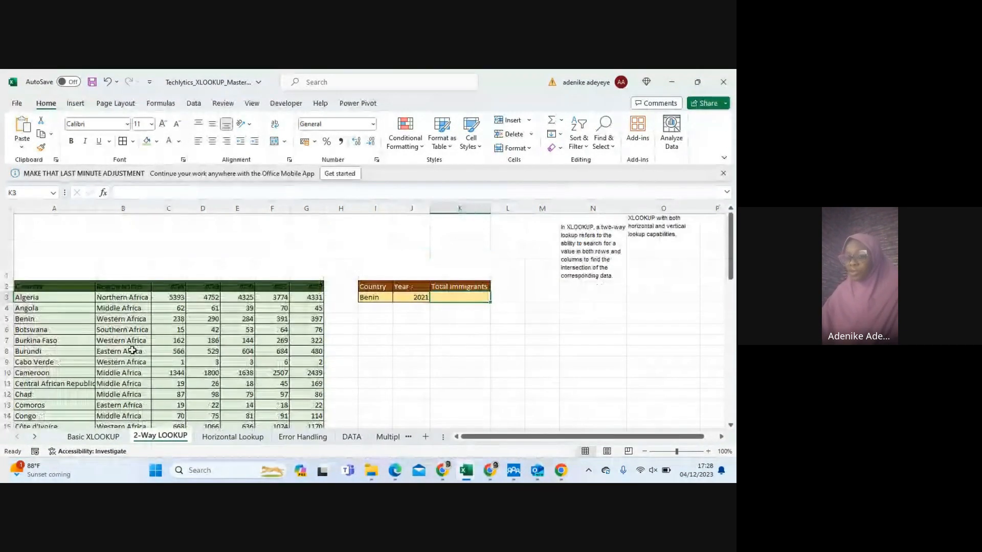
Replace the lookup country in cell I3 with Nigeria, and select the Total Immigrants cell K3
click(374, 299)
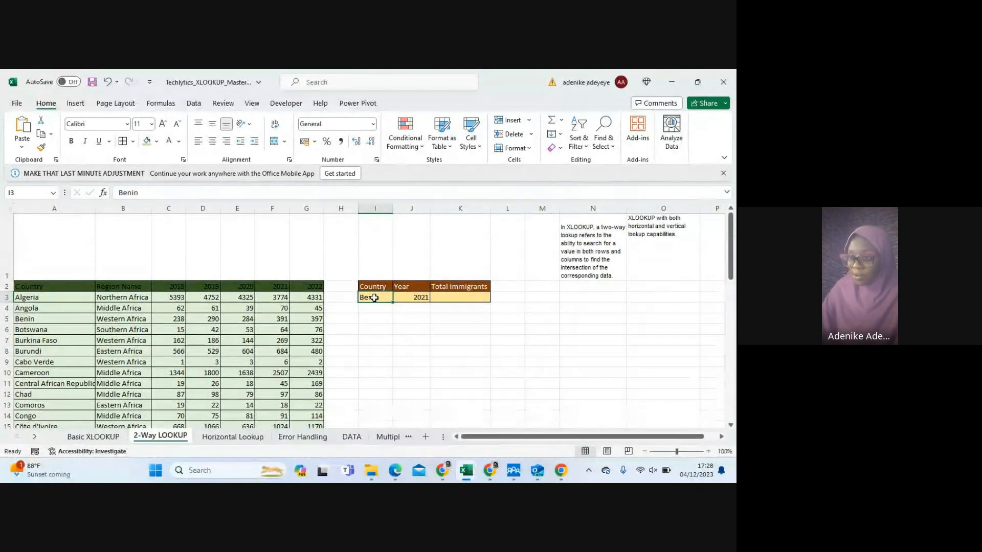
text(Niger)
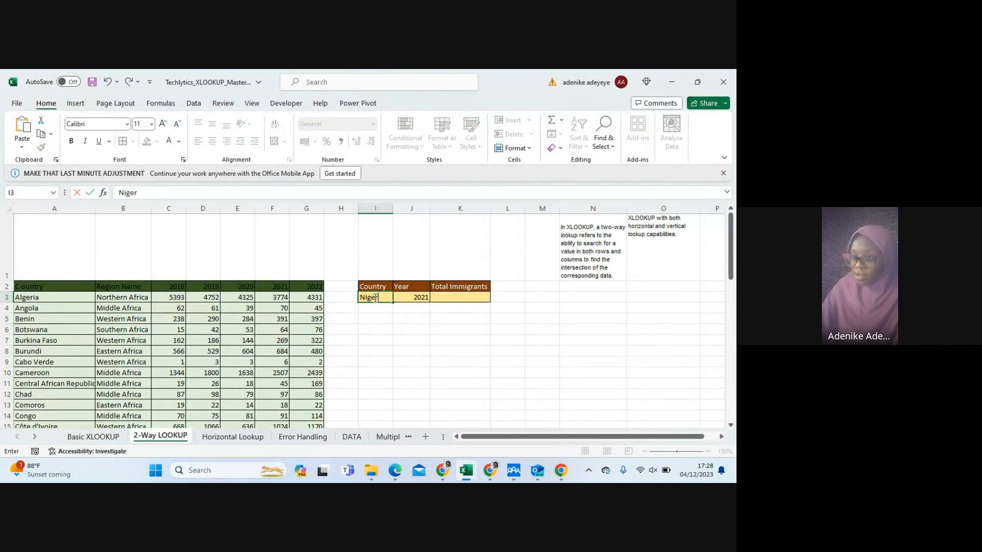
text(ia)
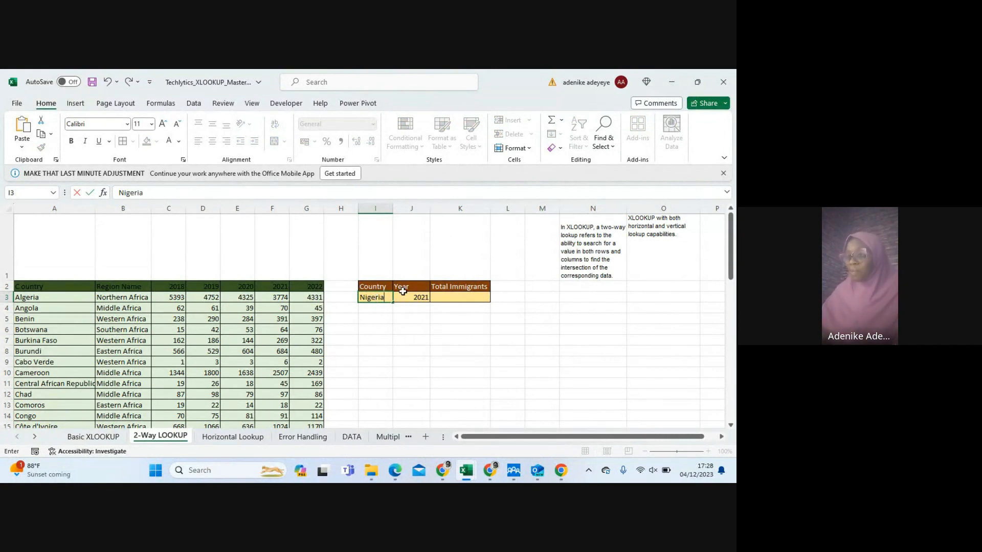
click(455, 296)
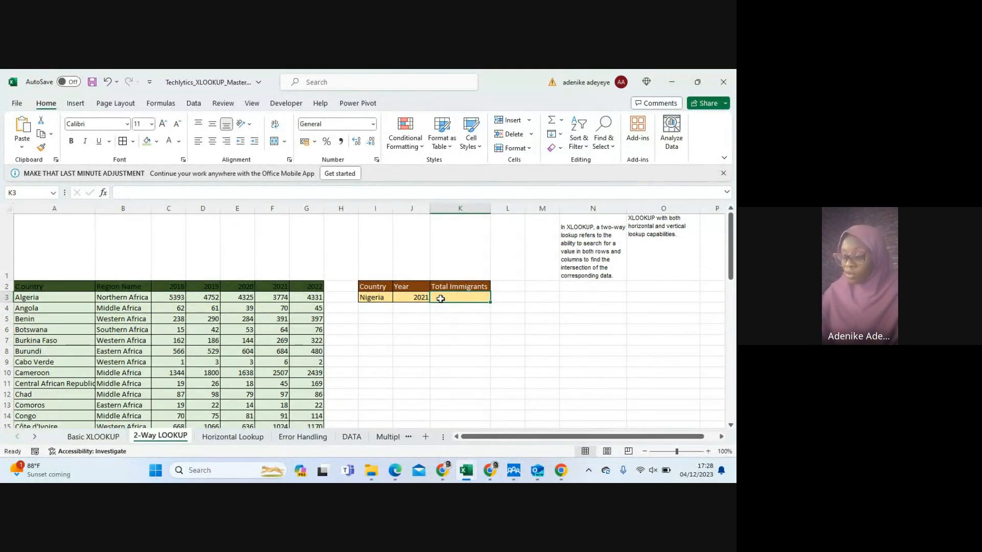
Start an XLOOKUP formula in cell K3 that looks up the country in I3 within the country list A3:A56
text(=)
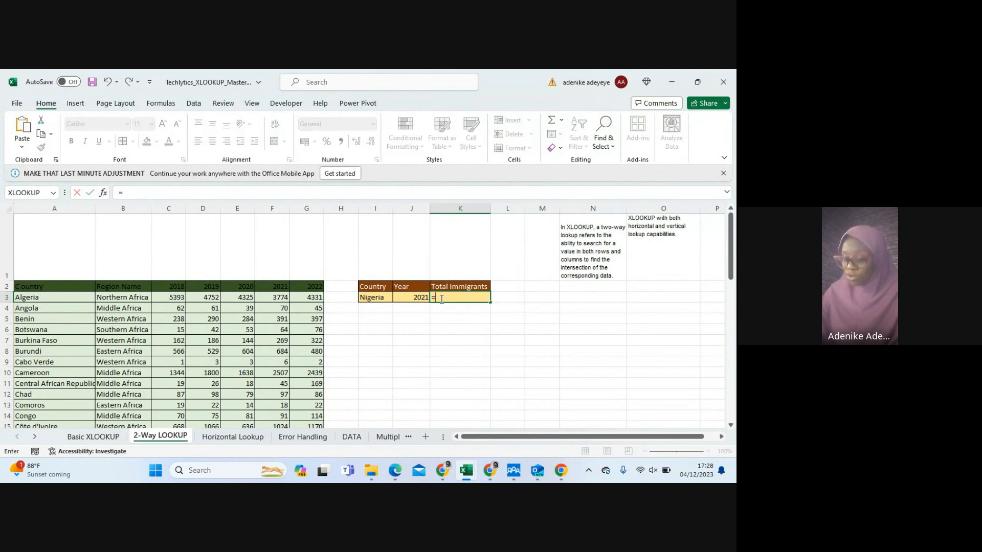
text(xlo)
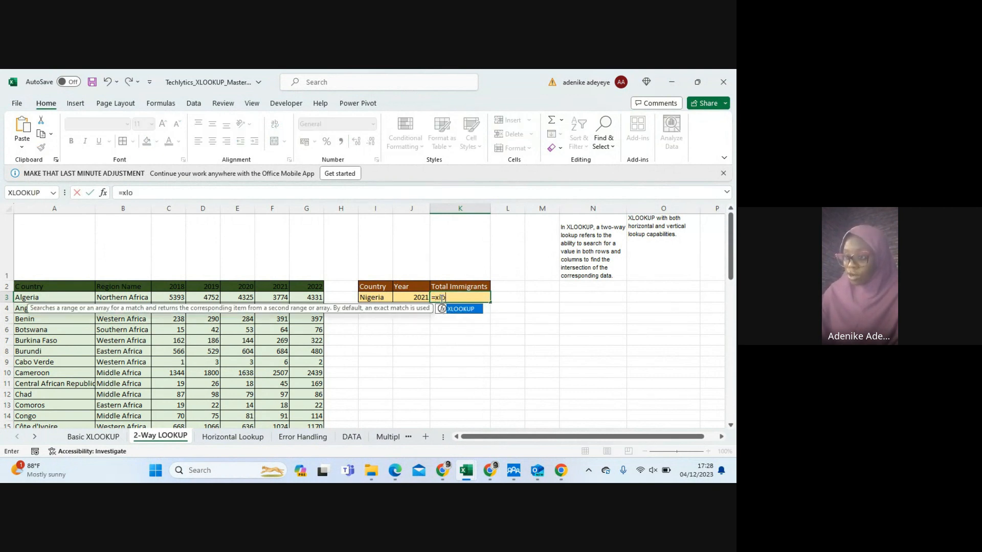
key(Tab)
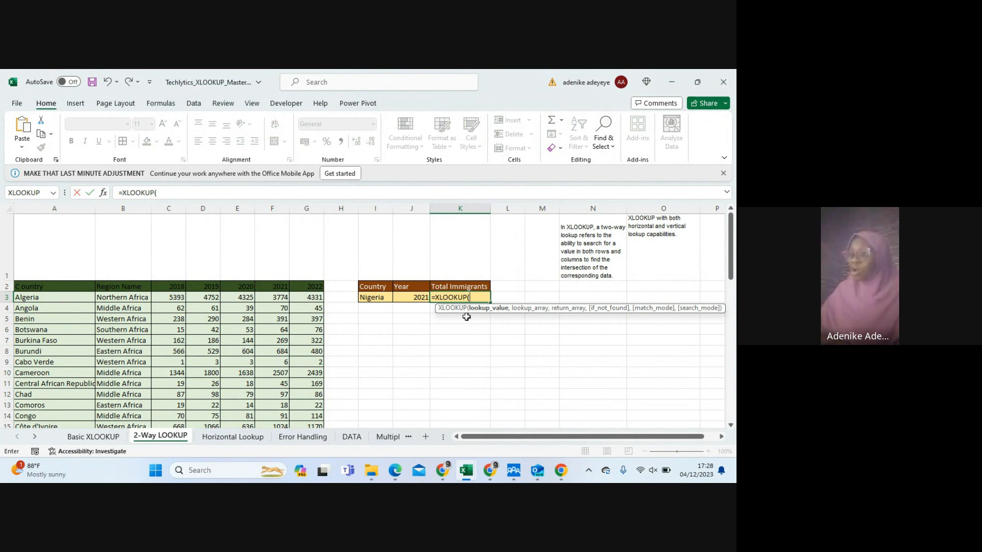
click(373, 298)
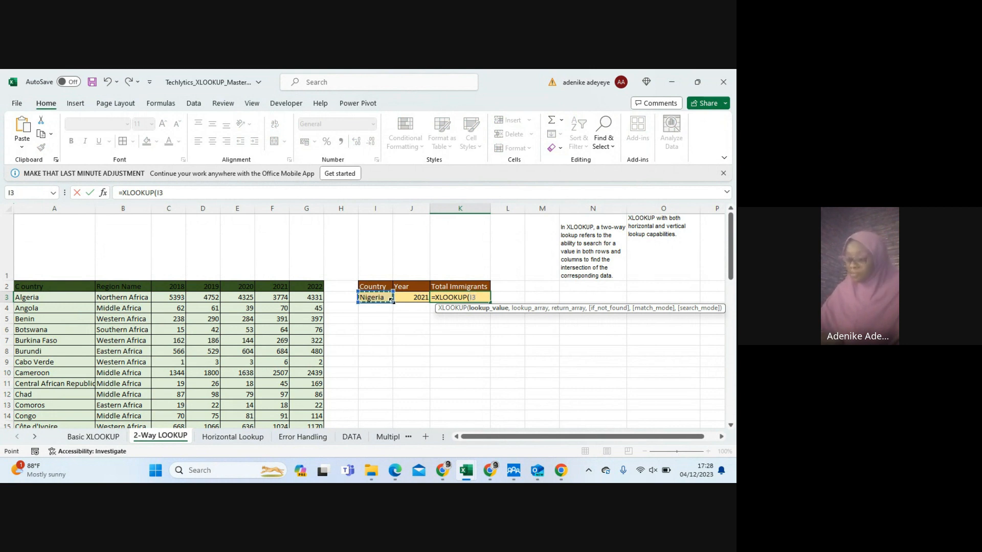
text(,)
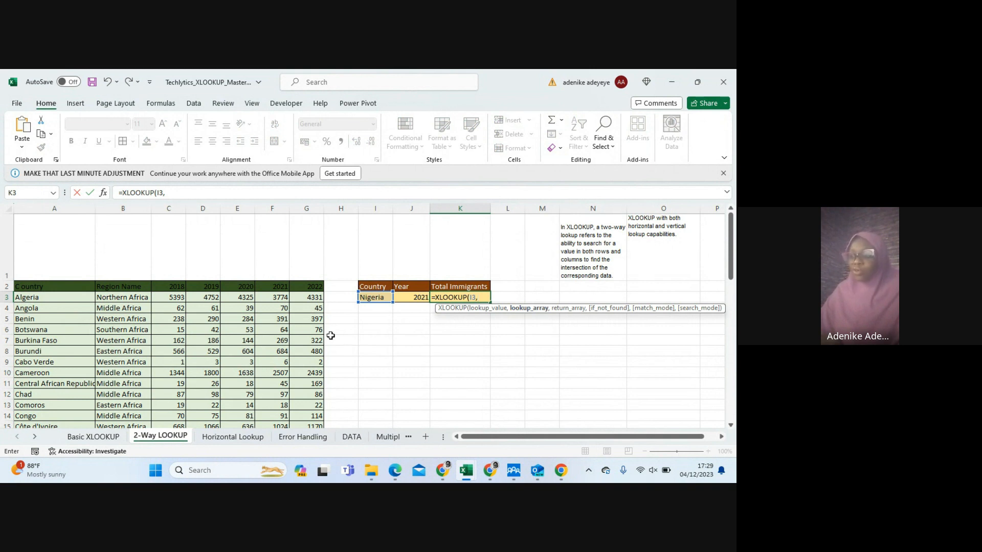
click(39, 297)
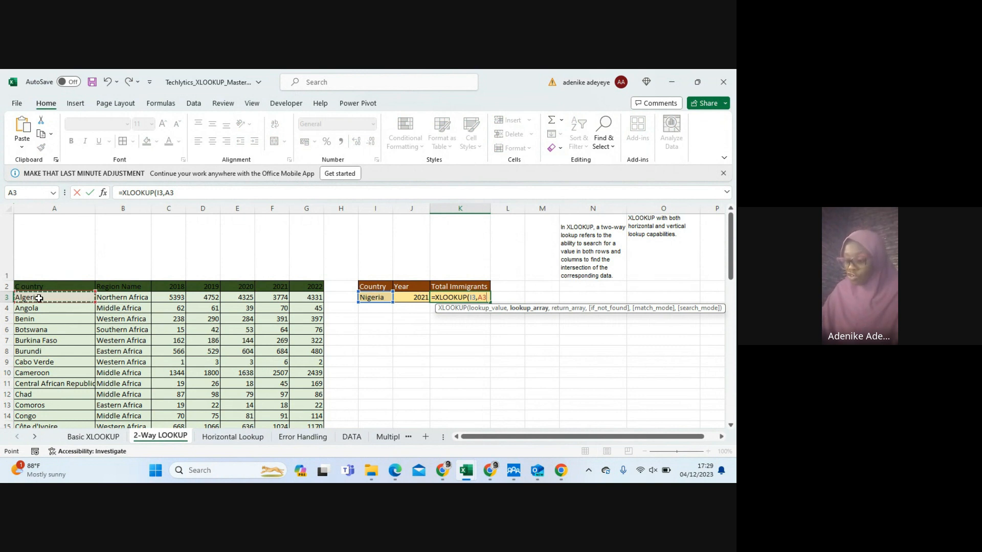
key(ctrl+shift+Down)
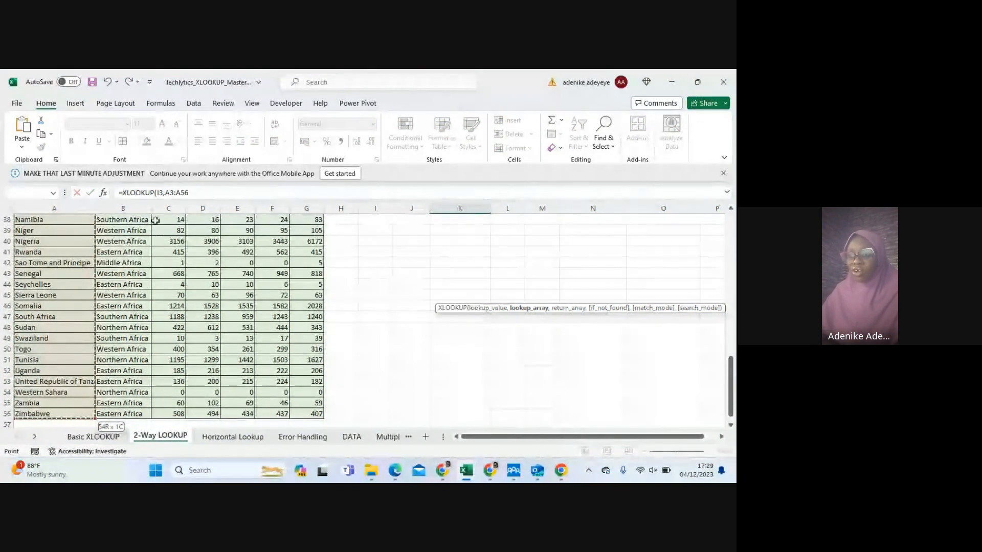
click(197, 193)
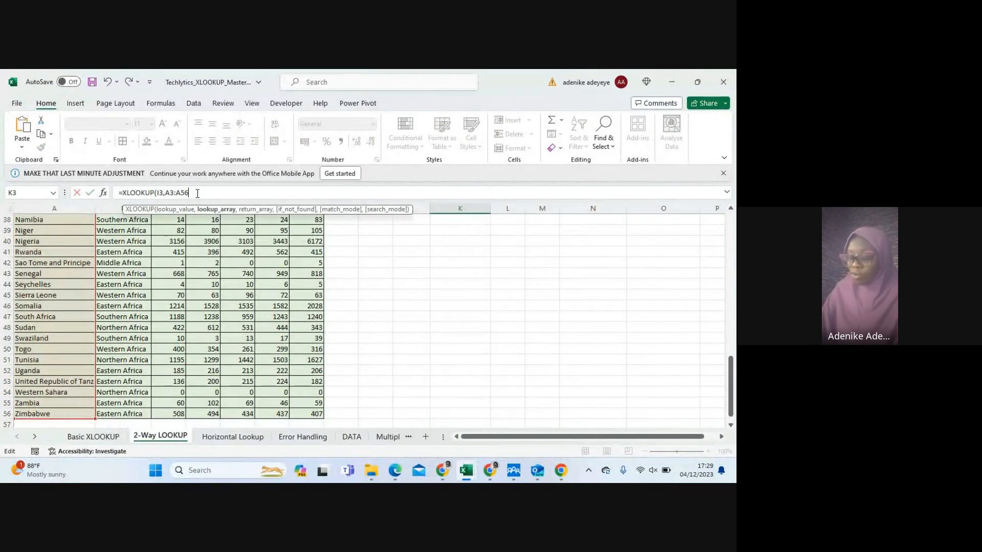
text(,)
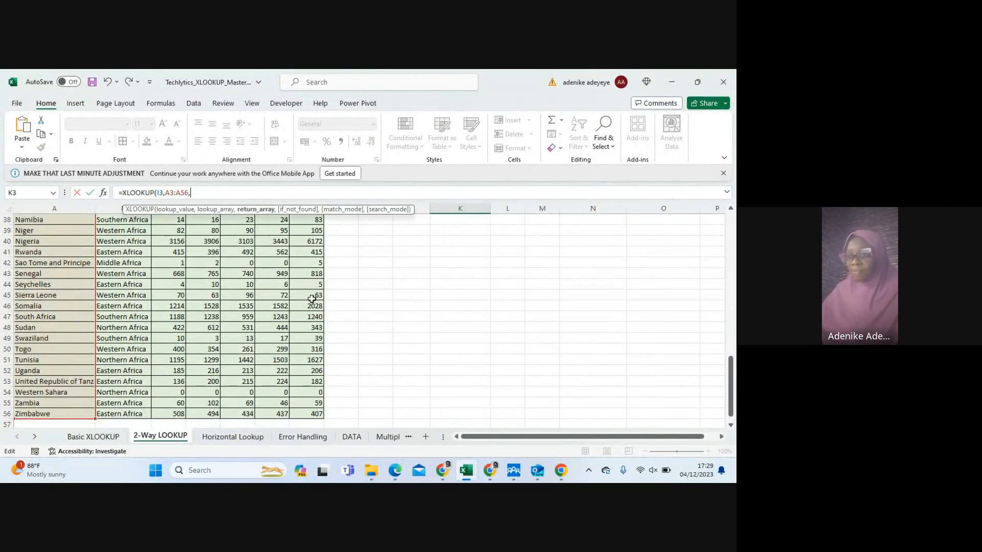
scroll(317, 304, up, 4)
scroll(317, 304, up, 8)
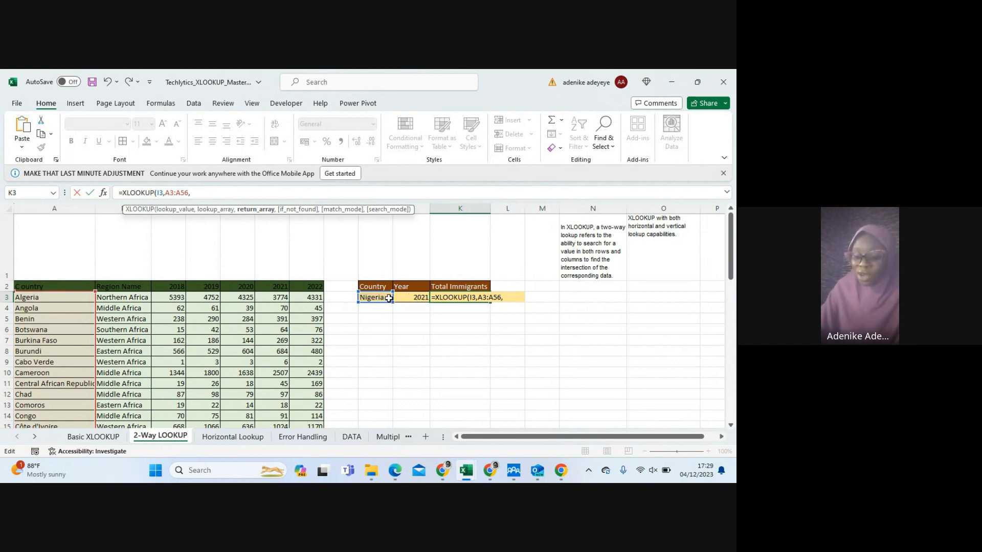
Nest a second XLOOKUP as the return array, looking up the year in J3 within the year headers C2:G2
text(x)
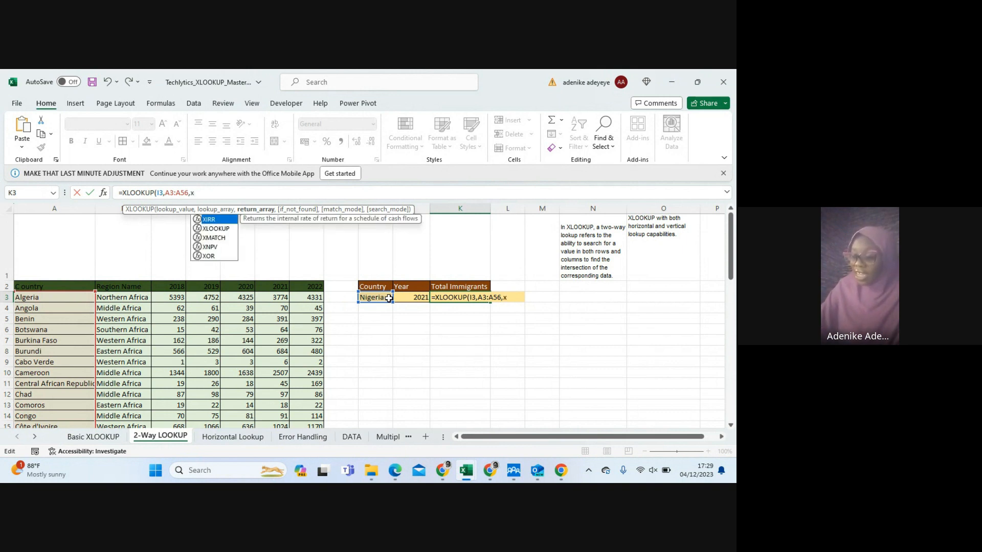
text(l)
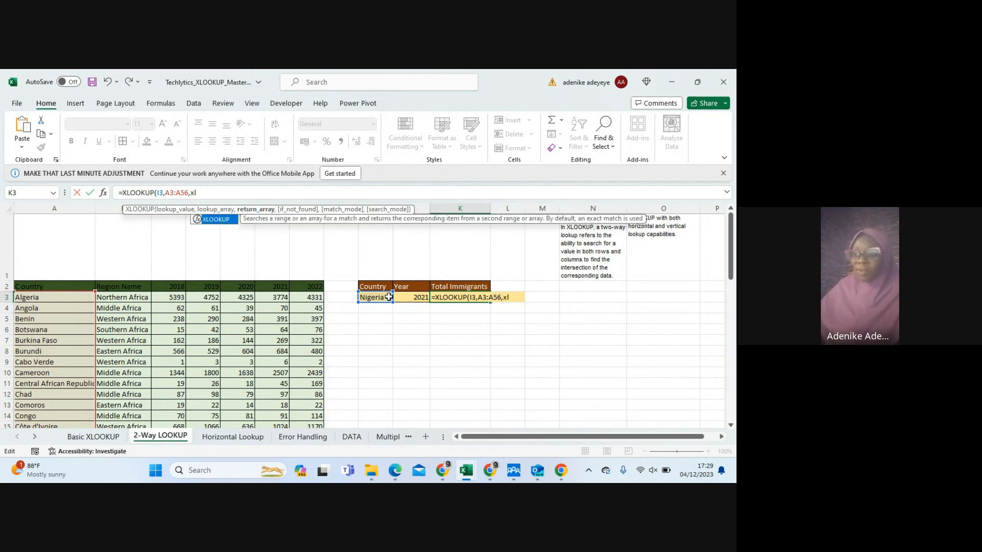
key(Tab)
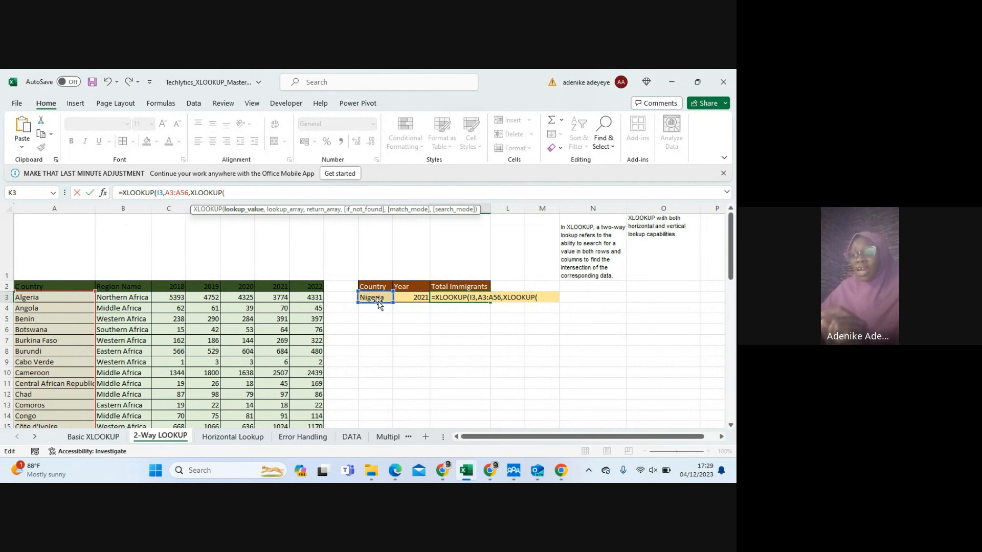
click(409, 297)
text(,)
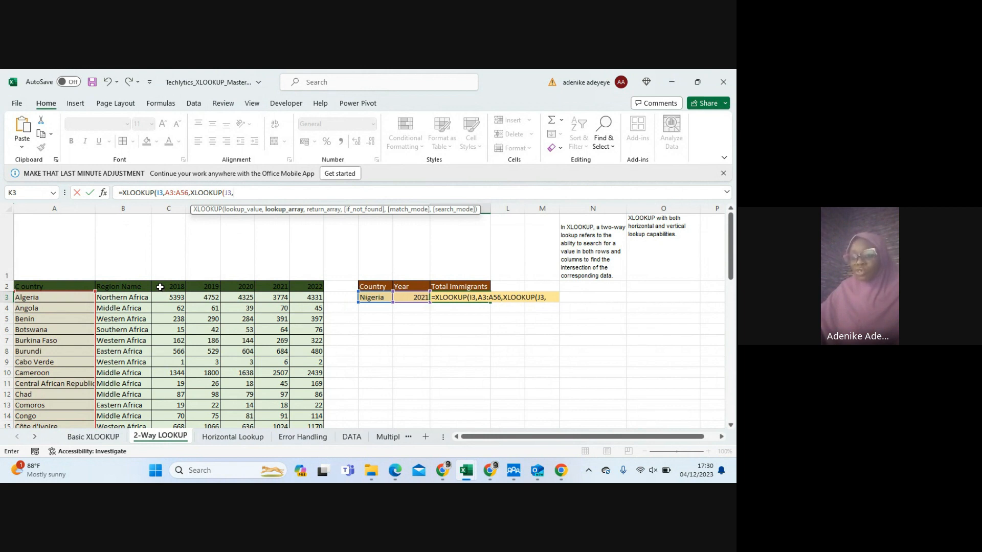
drag(160, 286, 302, 287)
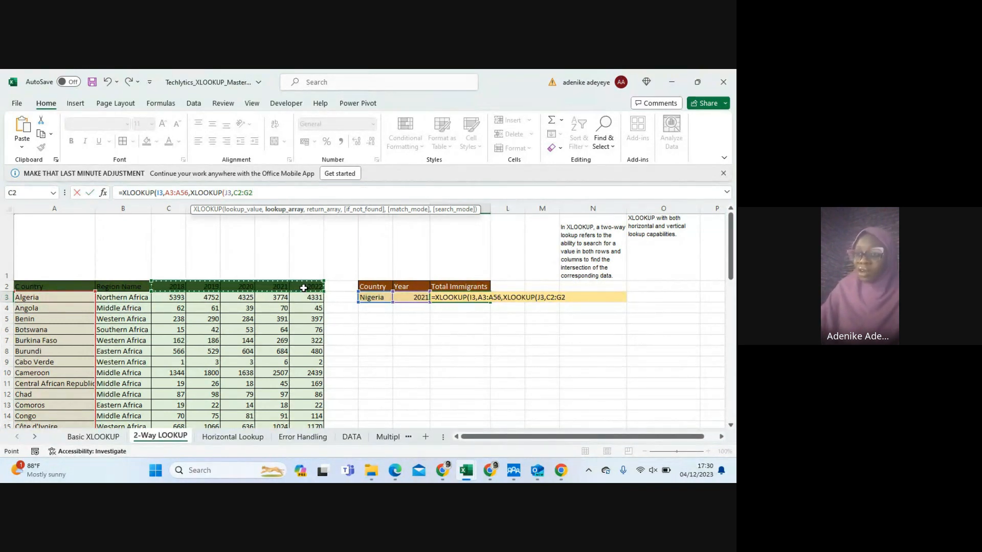
text(,)
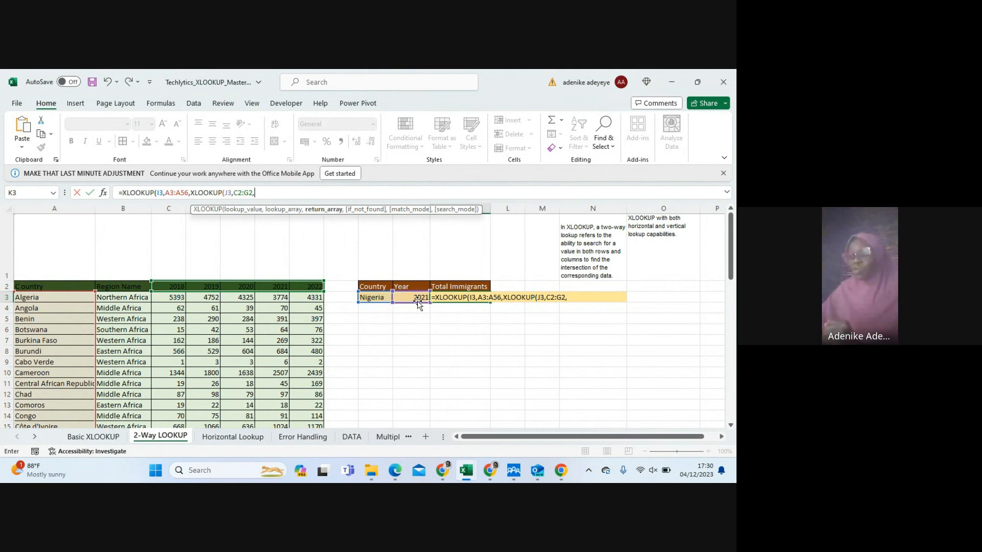
Set C3:G56 as the nested lookup's return array and complete the K3 formula as =XLOOKUP(I3,A3:A56,XLOOKUP(J3,C2:G2,C3:G56))
click(172, 298)
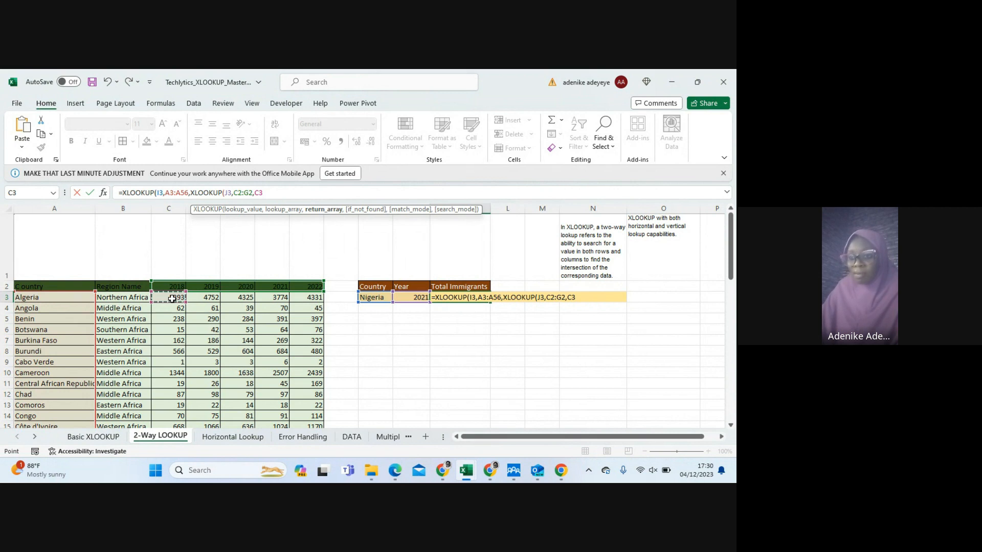
key(ctrl+shift+Right)
key(ctrl+shift+Down)
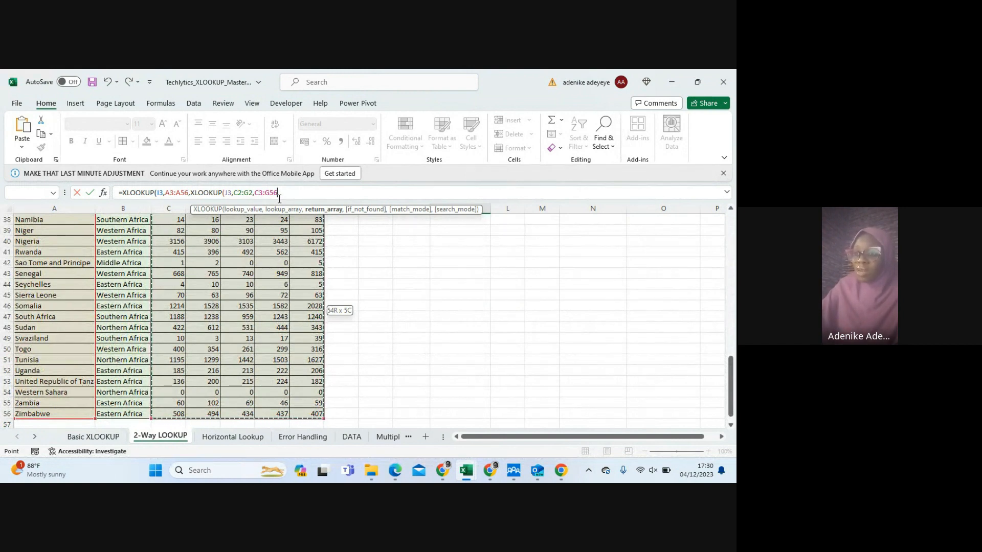
text())
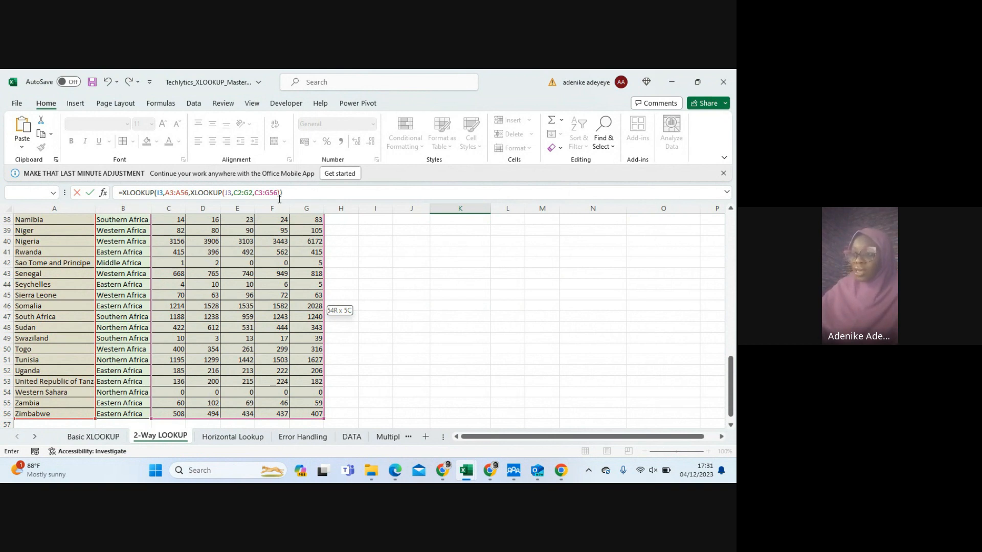
key(Return)
scroll(379, 240, up, 1)
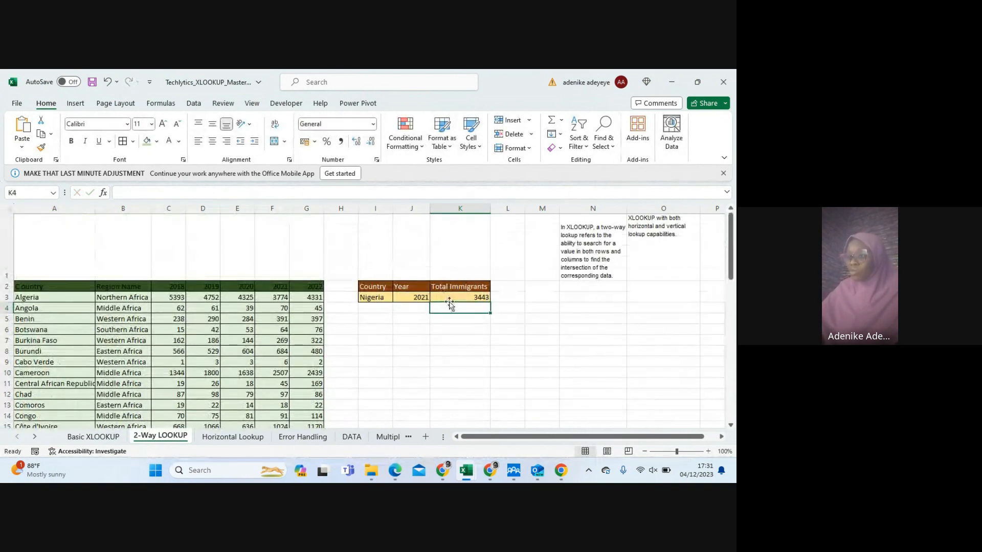
Test the two-way lookup with year 2020 in J3 and country Chad in I3, and review the formula in K3
click(418, 298)
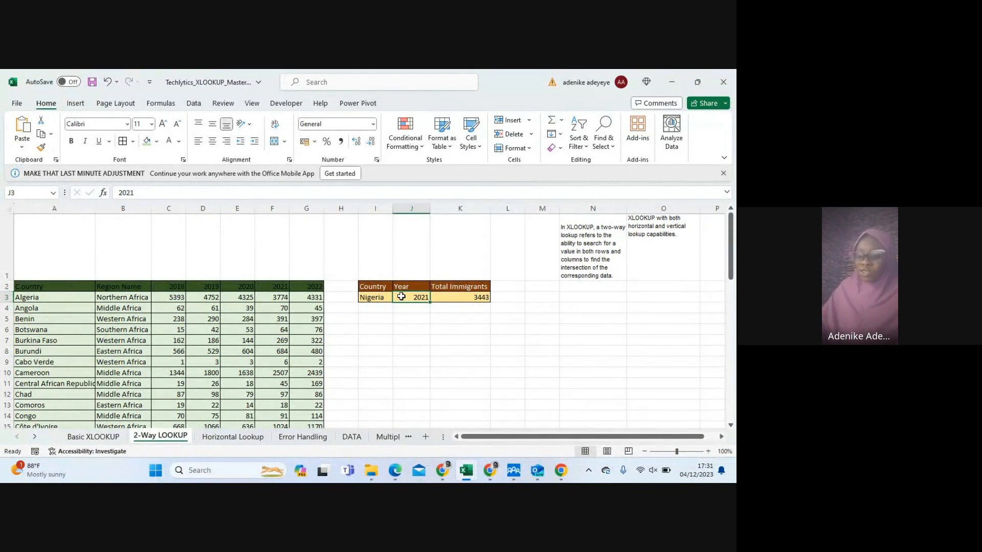
text(20)
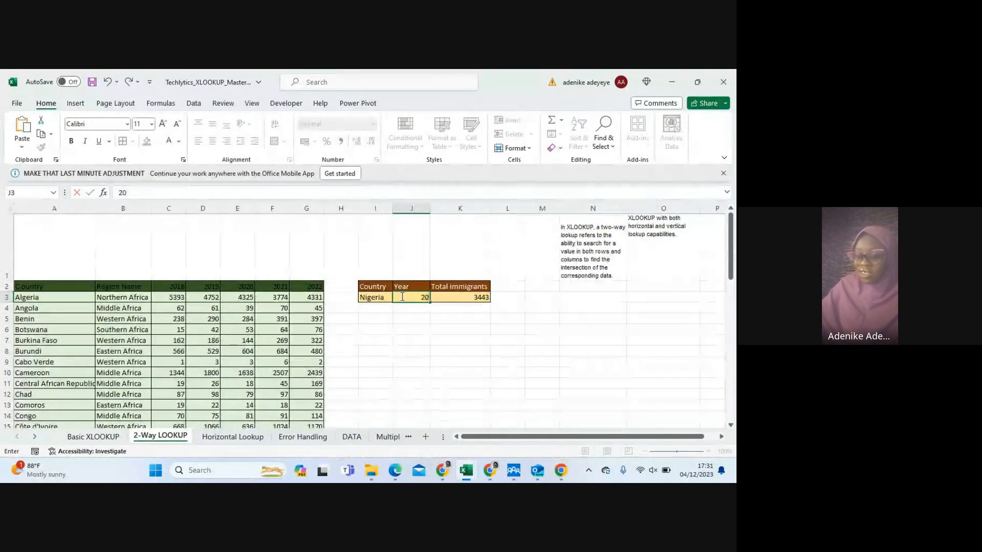
text(20)
key(Return)
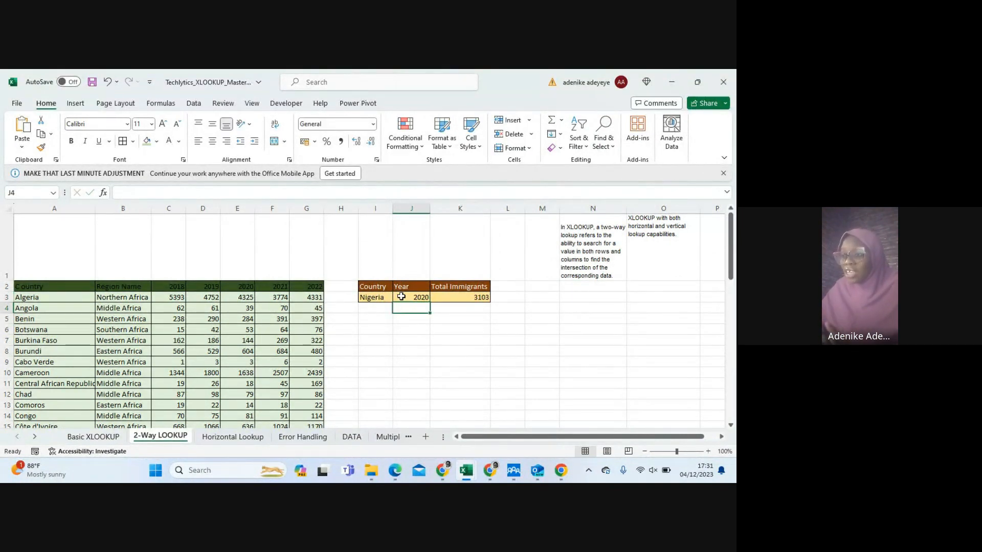
click(370, 299)
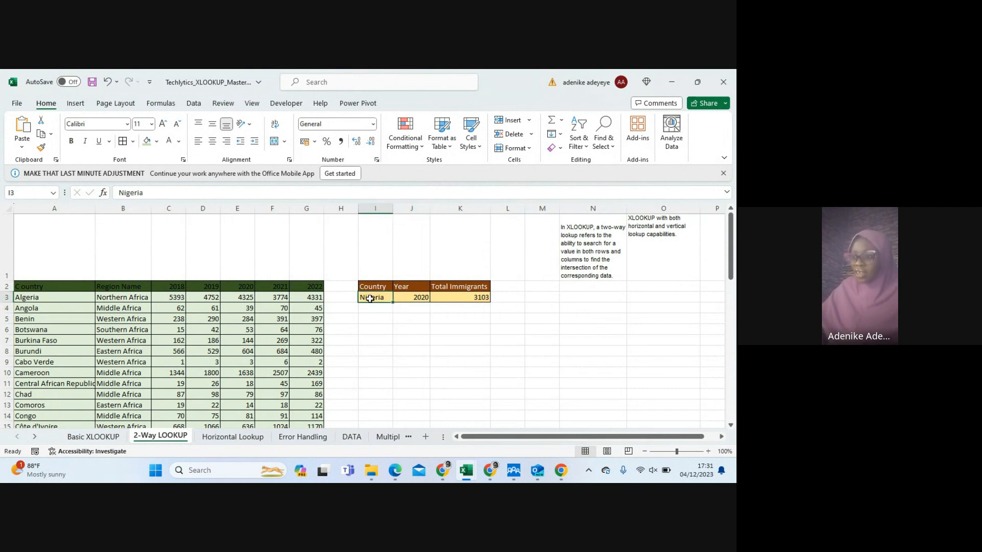
text(Chad)
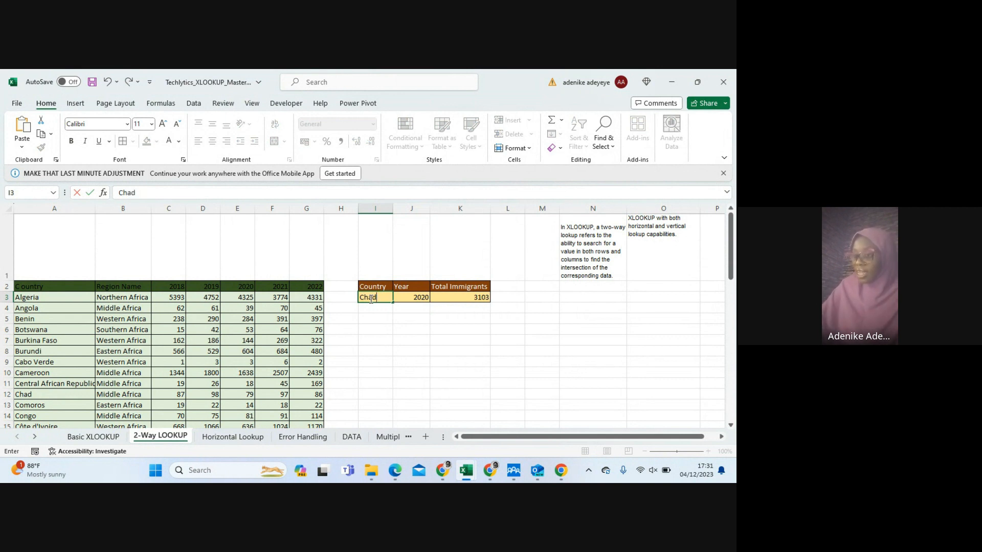
key(Return)
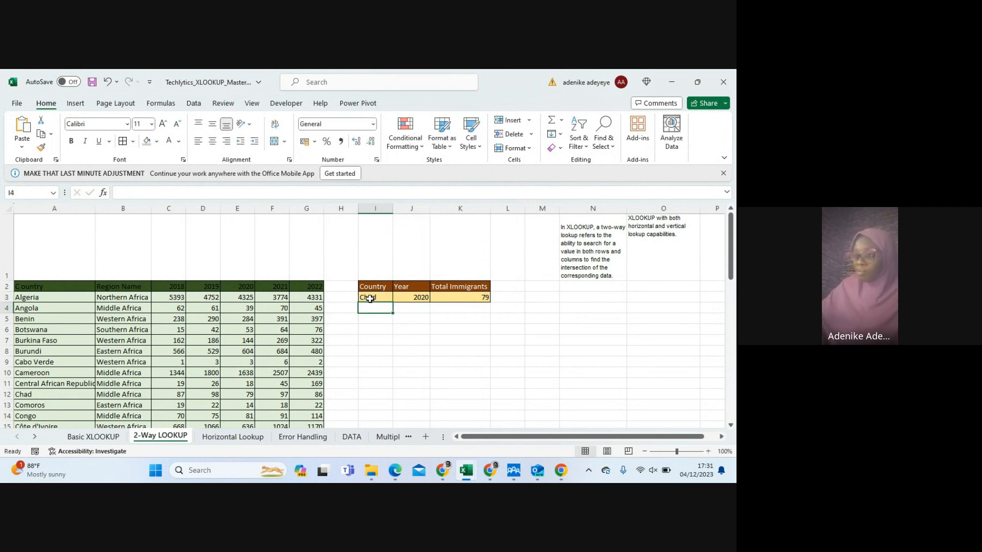
click(460, 298)
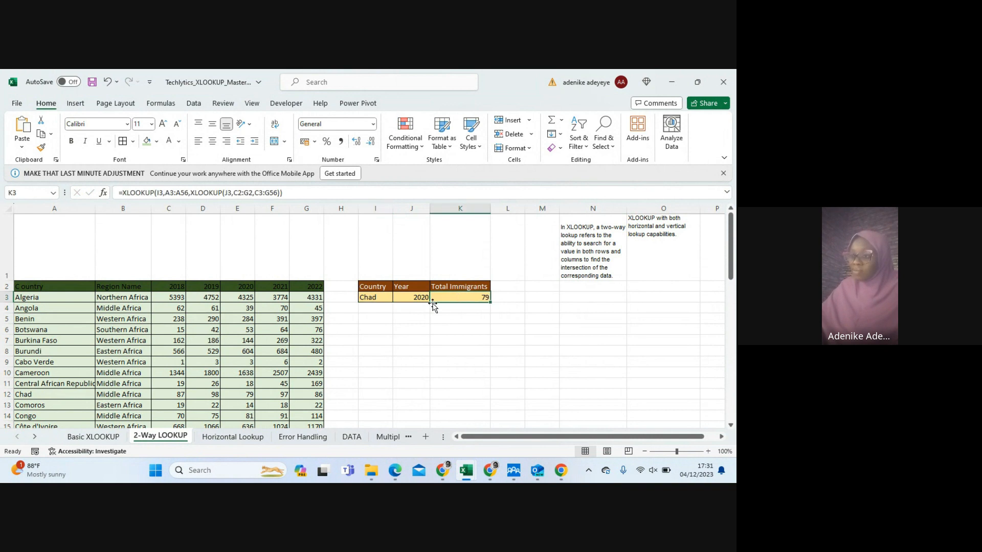
Set the lookup year in J3 to 2022 and the lookup country in I3 to Congo
click(372, 297)
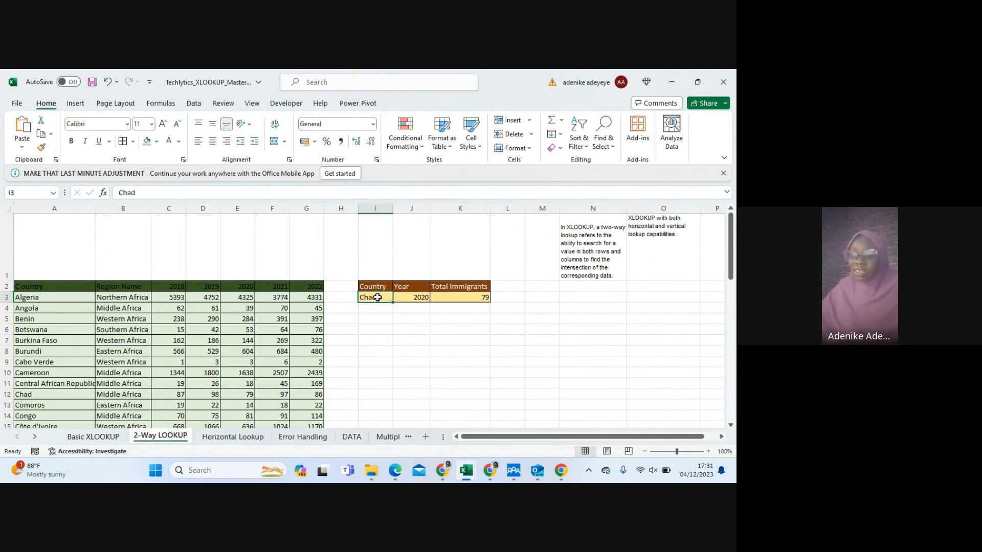
click(412, 297)
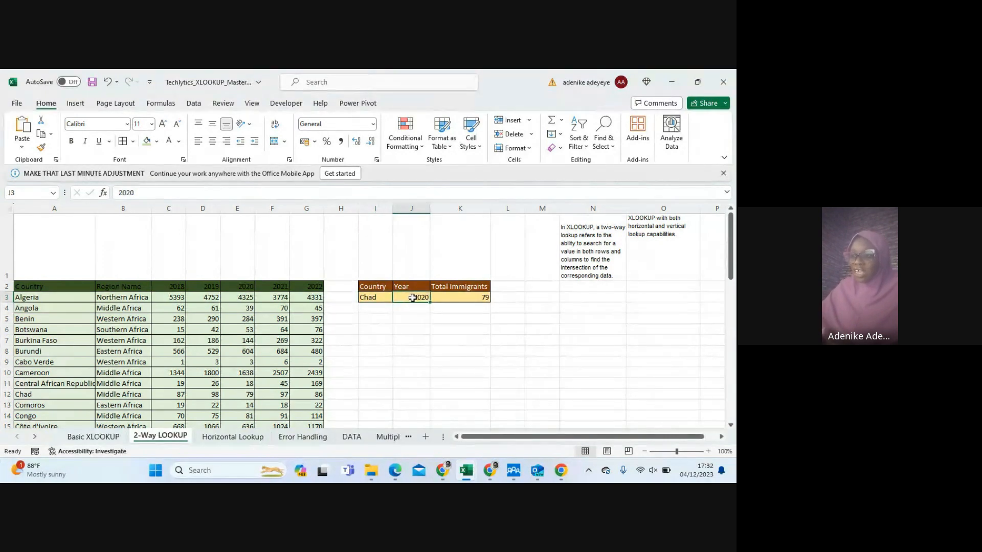
text(2022)
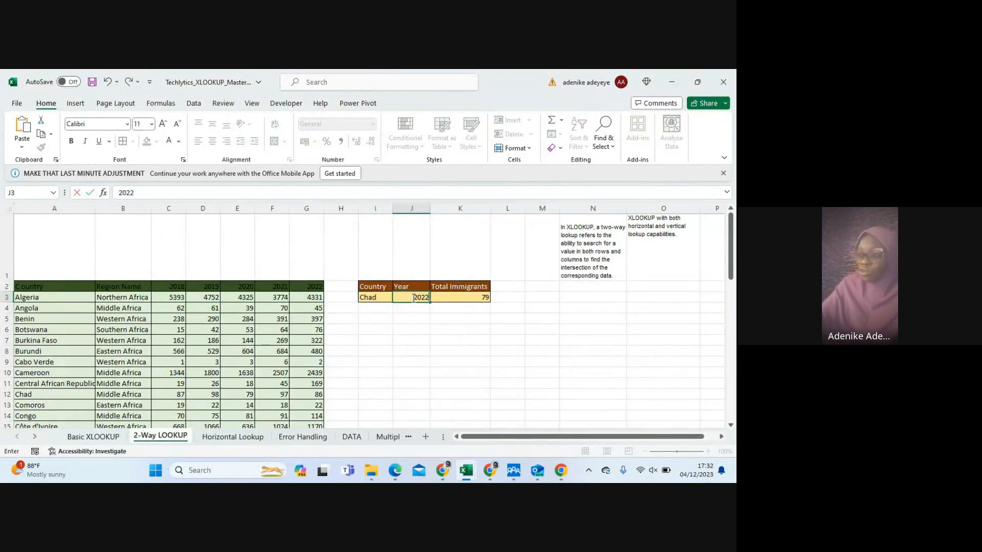
key(Return)
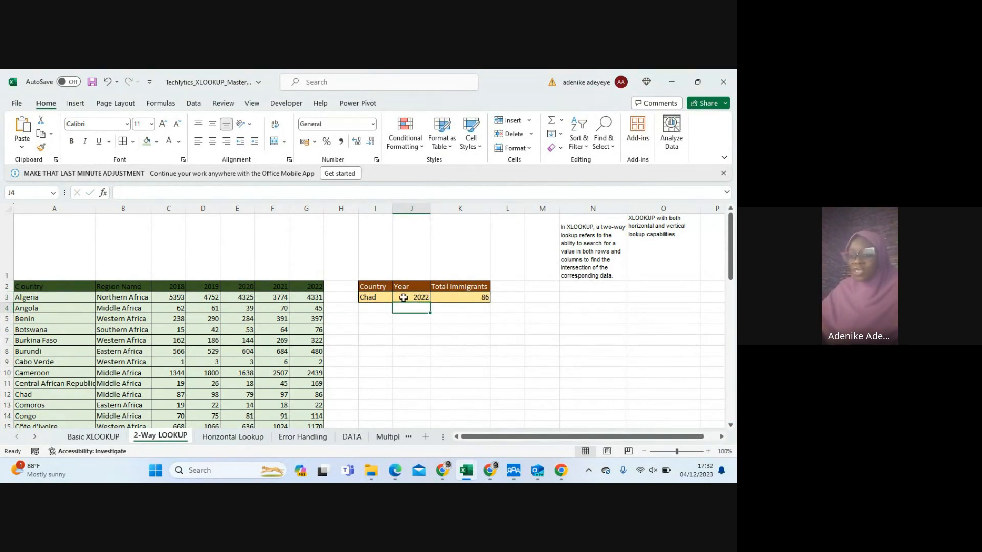
click(370, 297)
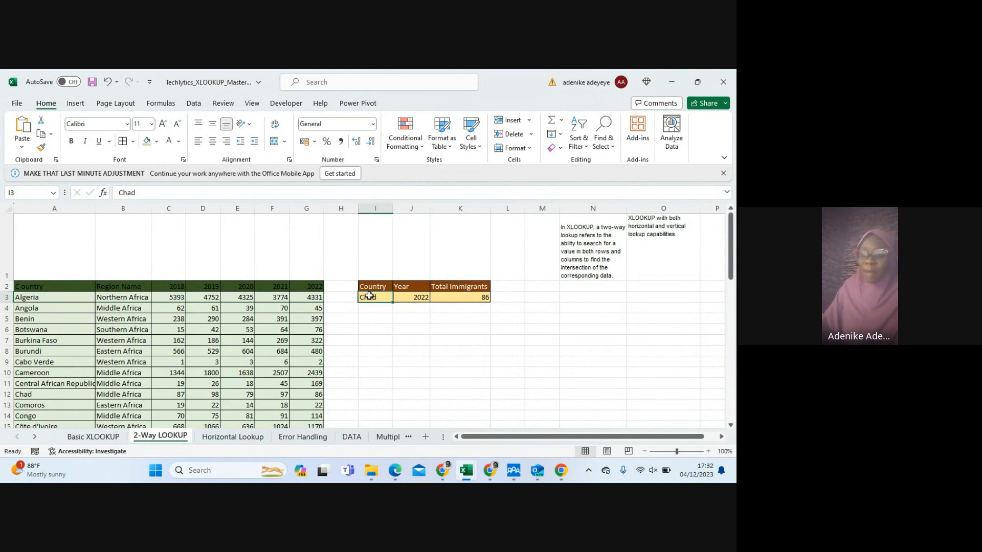
text(Co)
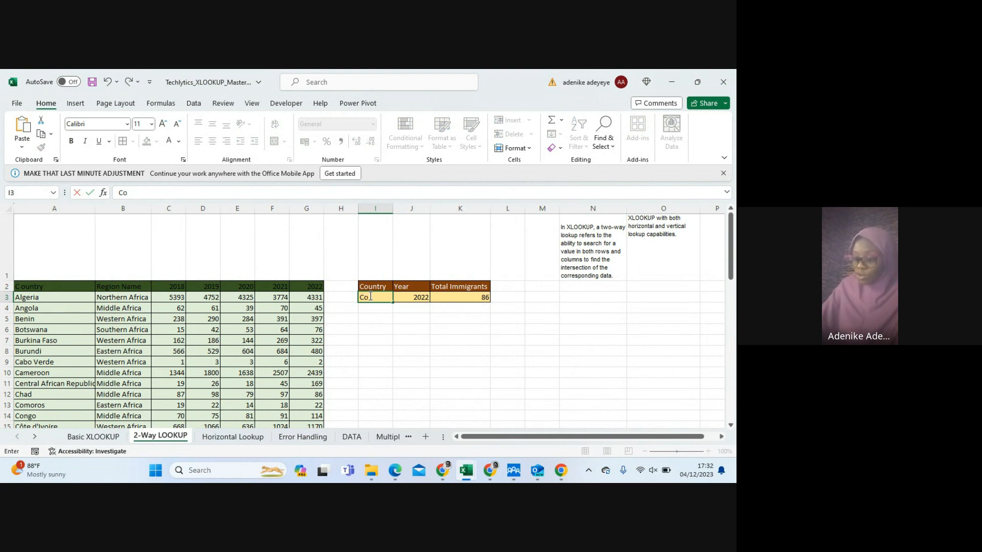
text(ngo)
key(Return)
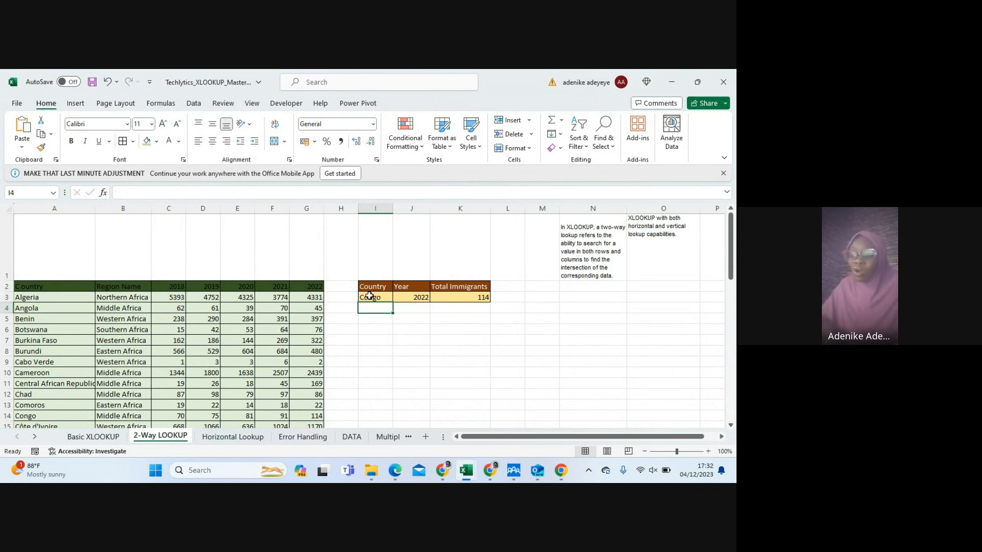
Open the Horizontal Lookup sheet
click(229, 438)
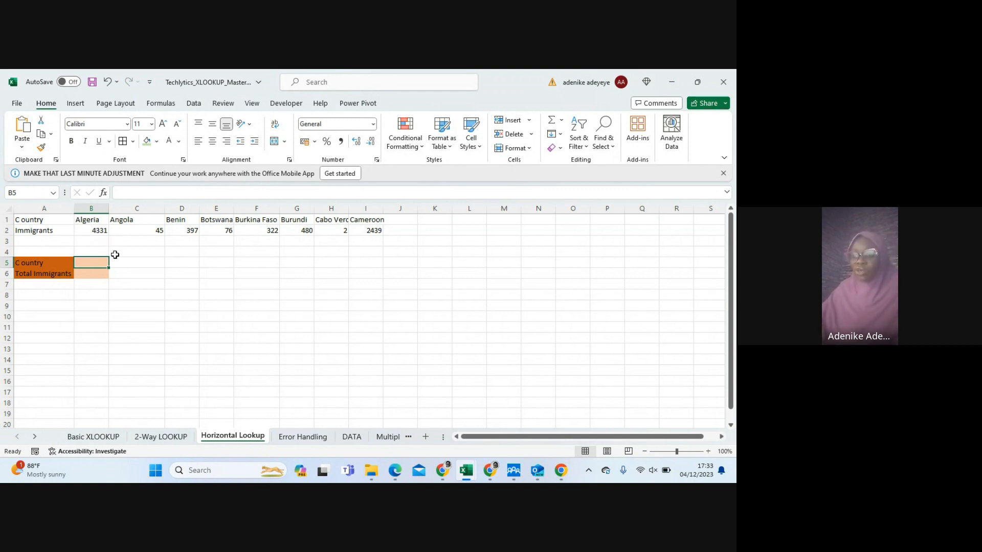
Copy the country name Cameroon from I1 into the Country lookup cell B5
click(359, 219)
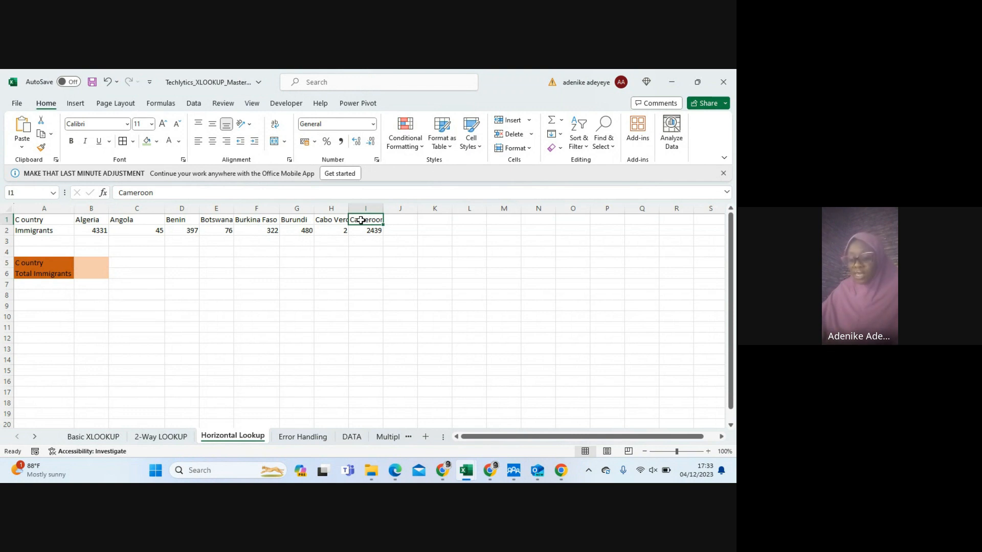
key(ctrl+c)
click(97, 262)
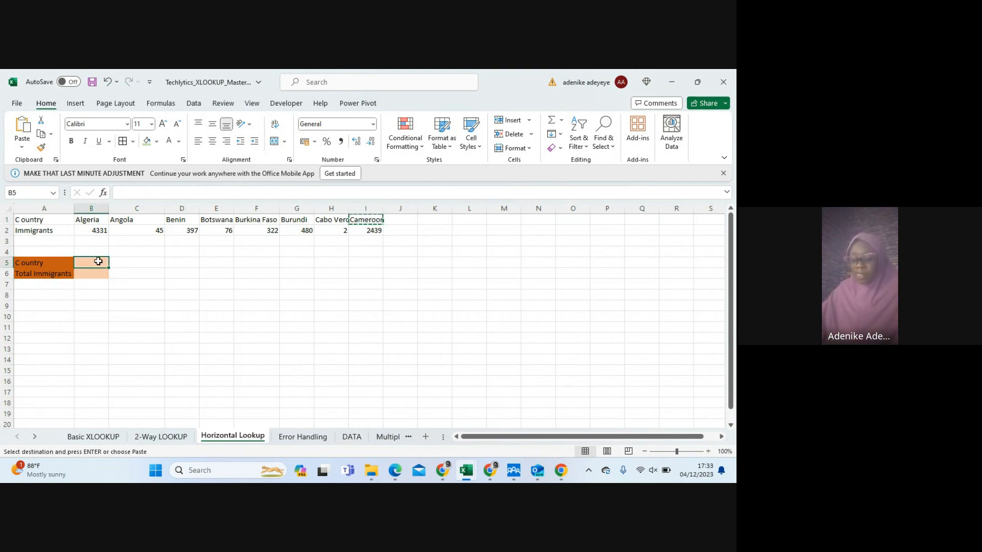
key(ctrl+v)
key(Down)
key(Down)
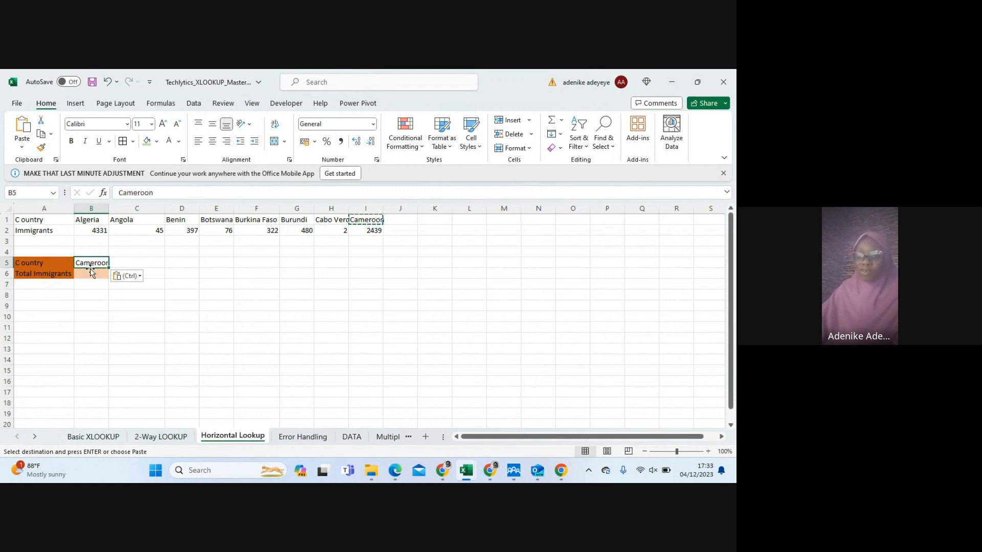
Start an XLOOKUP formula in the Total Immigrants cell B6 with B5 as the lookup value
click(87, 276)
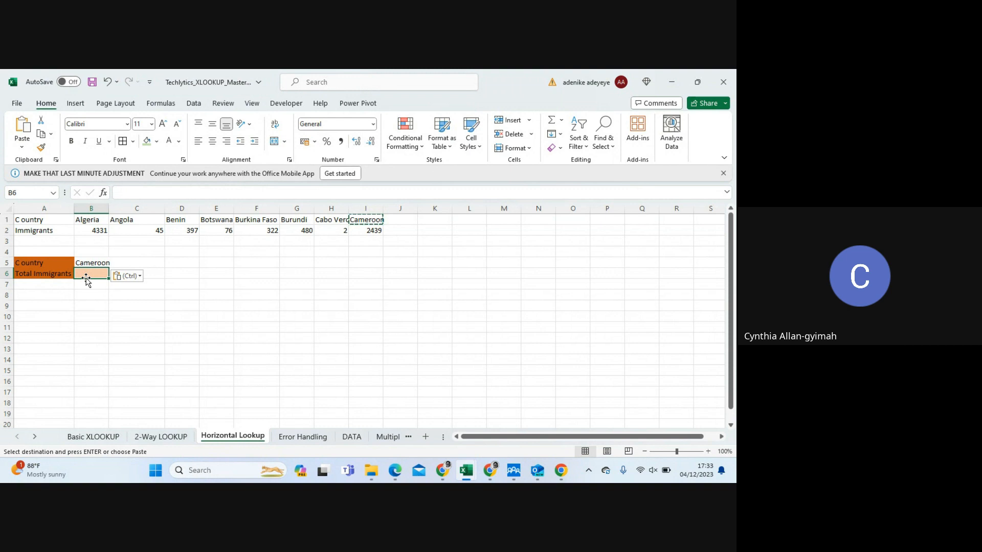
text(=xlo)
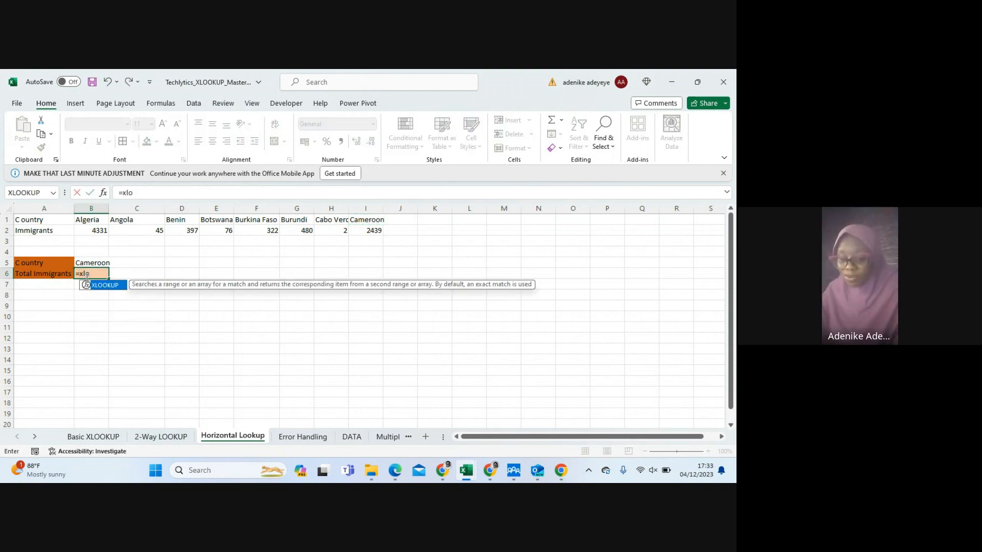
key(Tab)
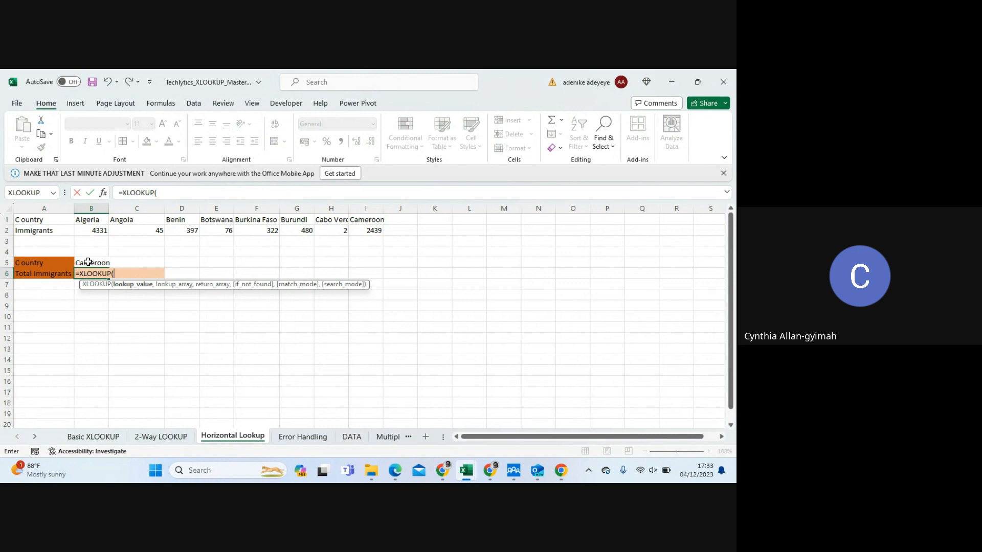
click(88, 261)
text(,)
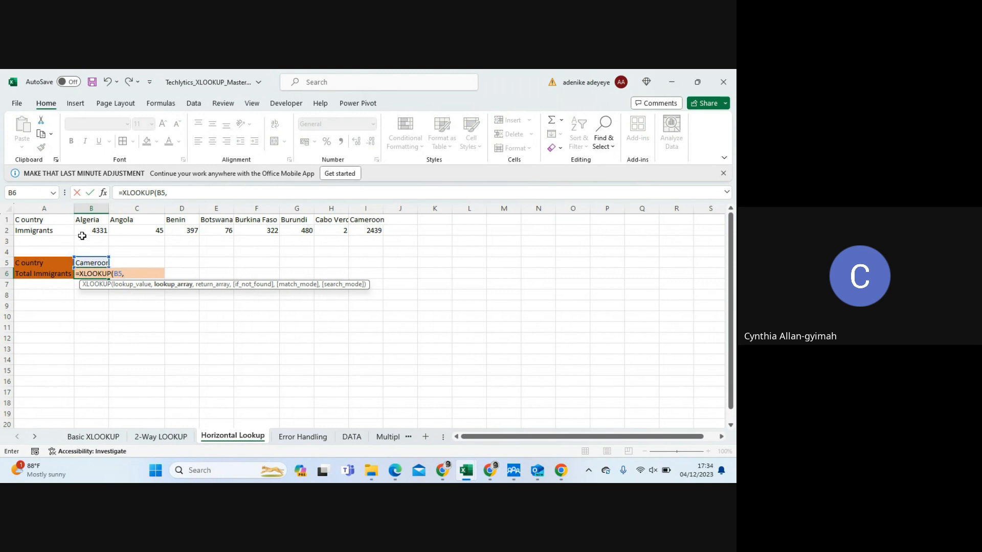
Set B1:I1 as the lookup array and B2:I2 as the return array, completing B6 as =XLOOKUP(B5,B1:I1,B2:I2)
drag(81, 220, 371, 219)
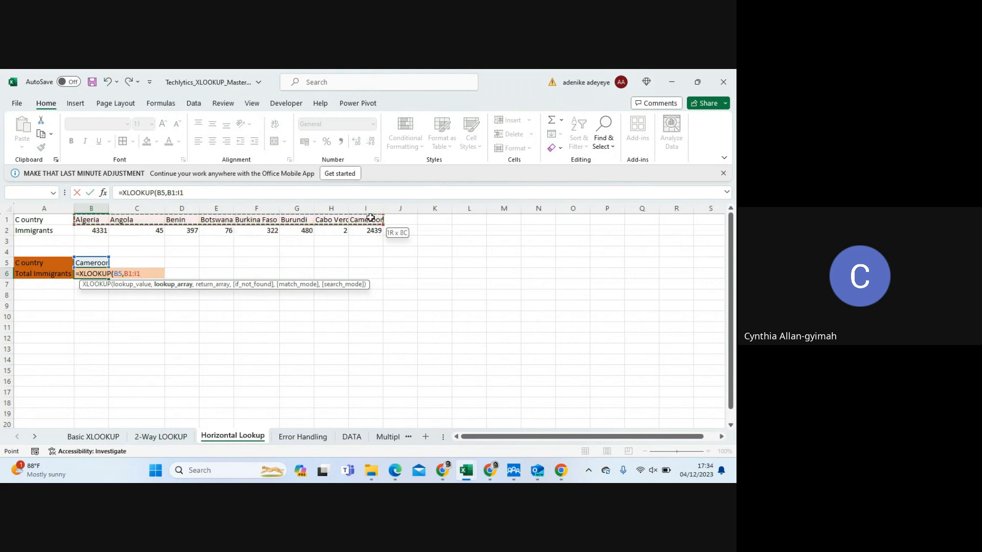
drag(370, 219, 372, 222)
click(148, 273)
text(,)
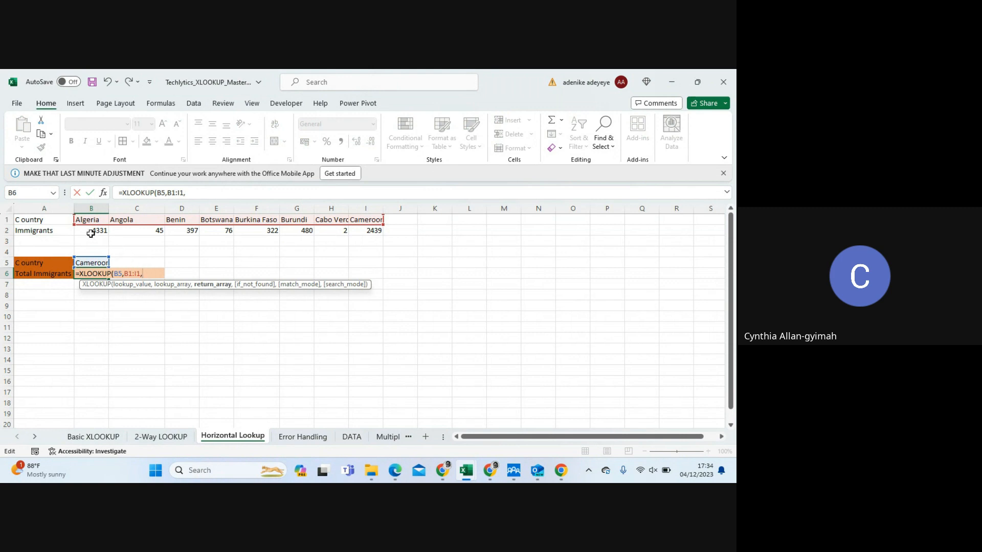
drag(86, 233, 374, 231)
text())
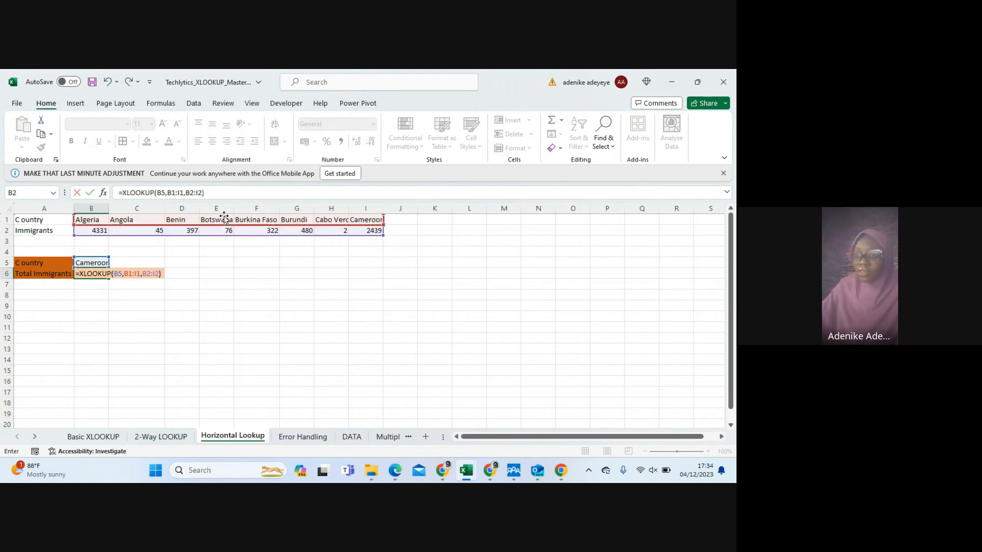
key(Return)
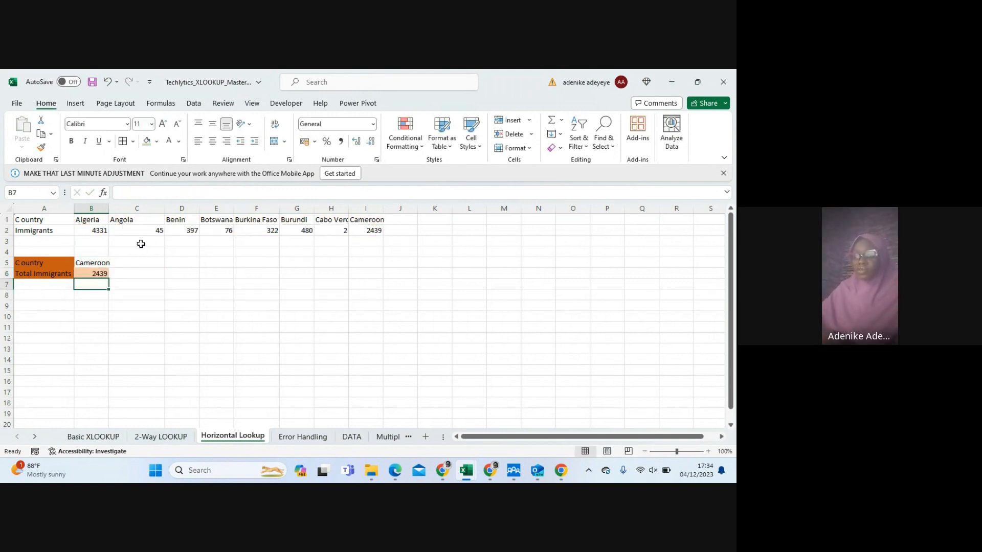
click(94, 276)
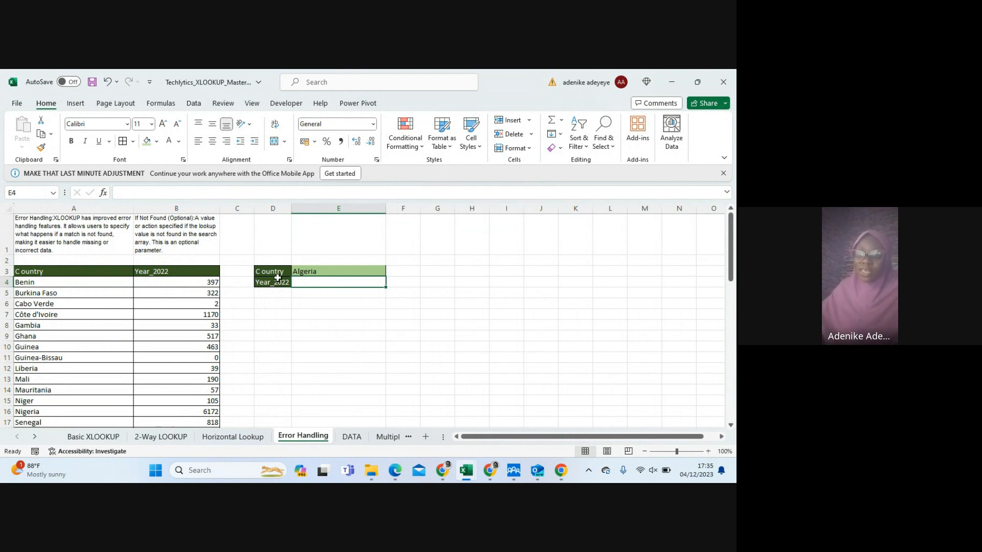
On the Error Handling sheet, start an XLOOKUP formula in E4 with the country in E3 as the lookup value
click(304, 271)
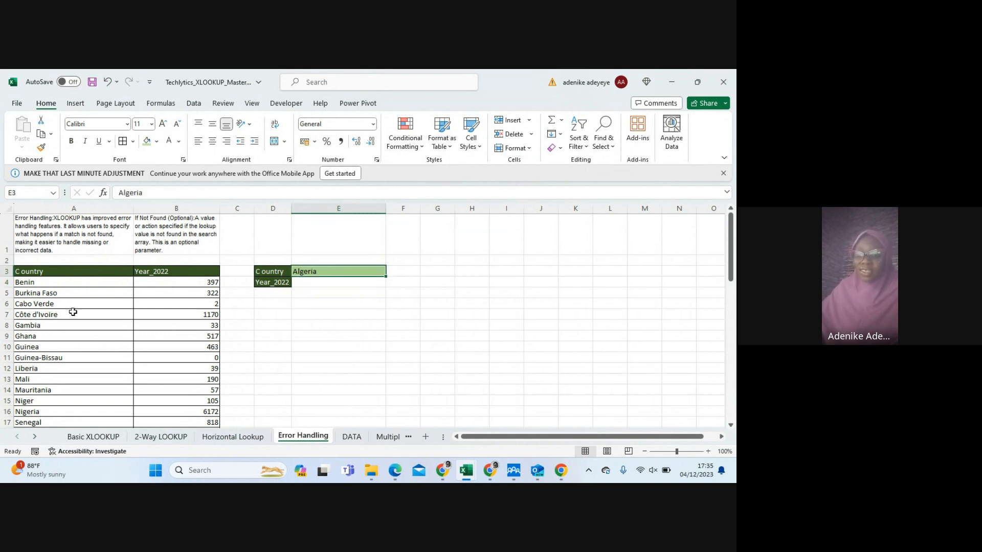
click(317, 284)
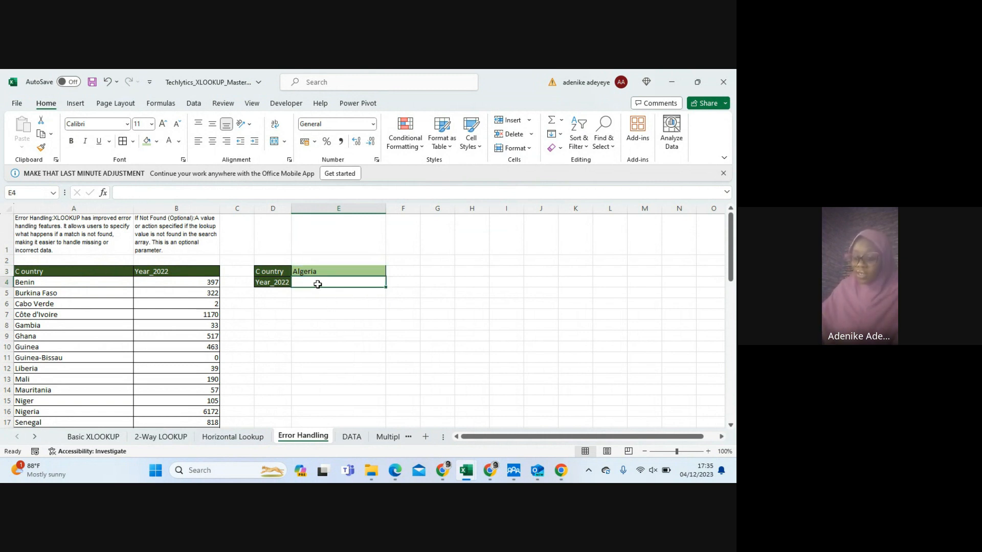
text(=)
key(BackSpace)
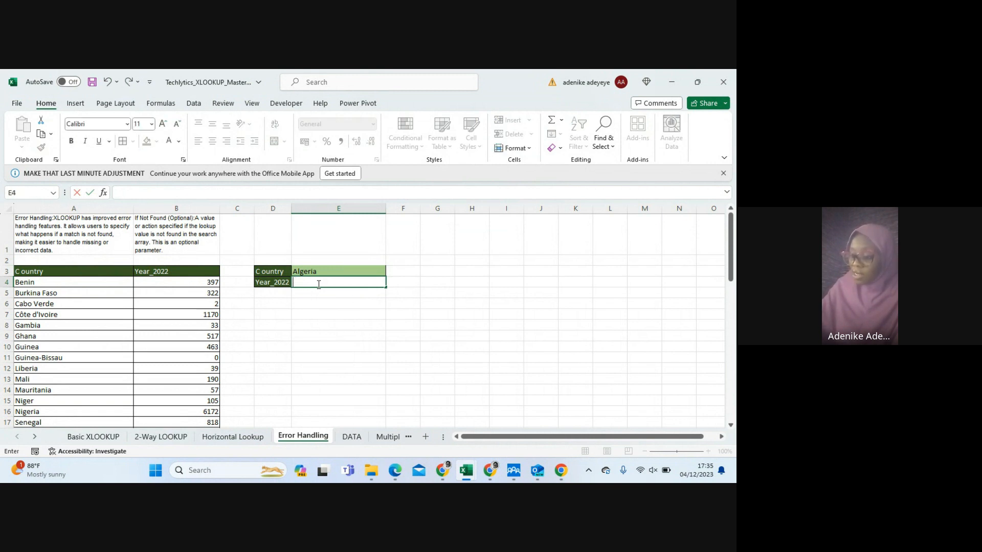
text(=xl)
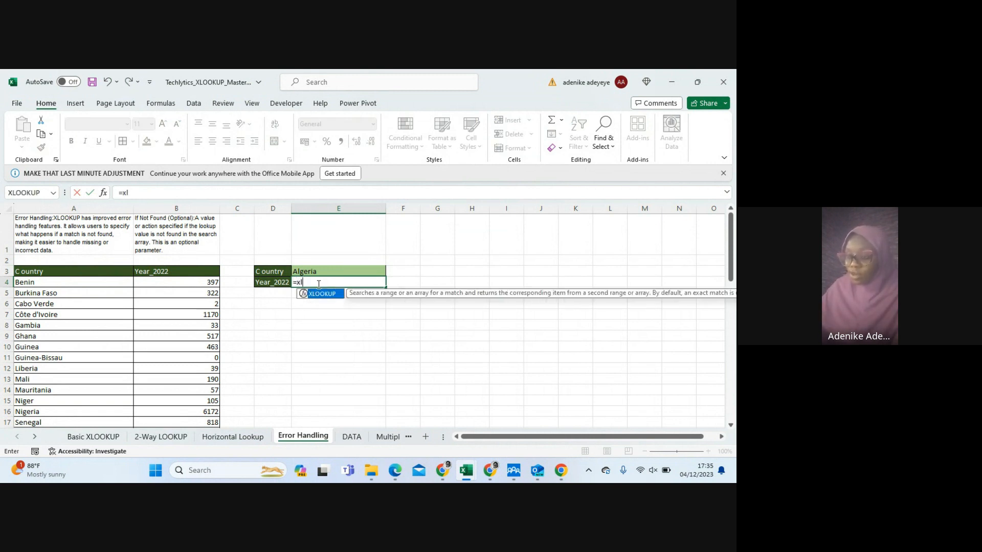
key(Tab)
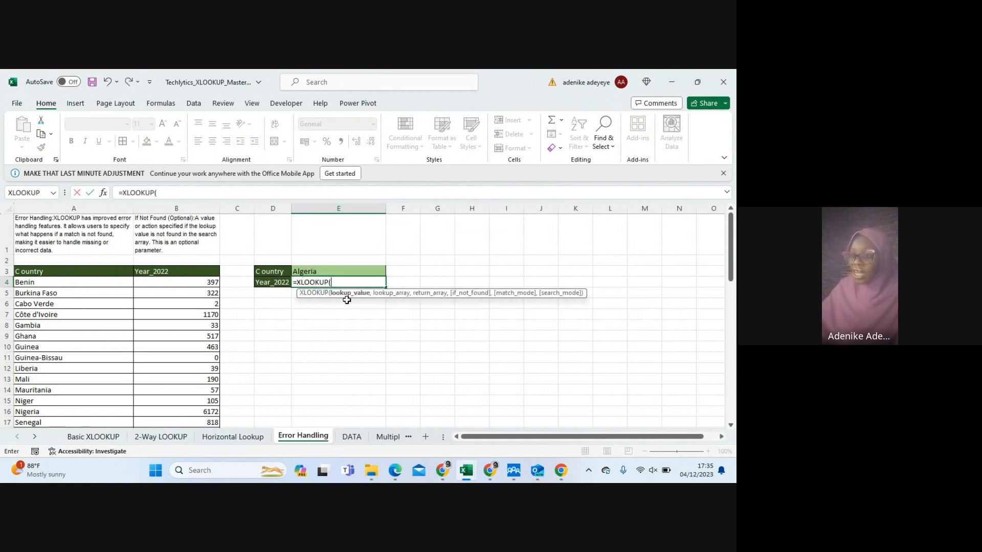
click(305, 270)
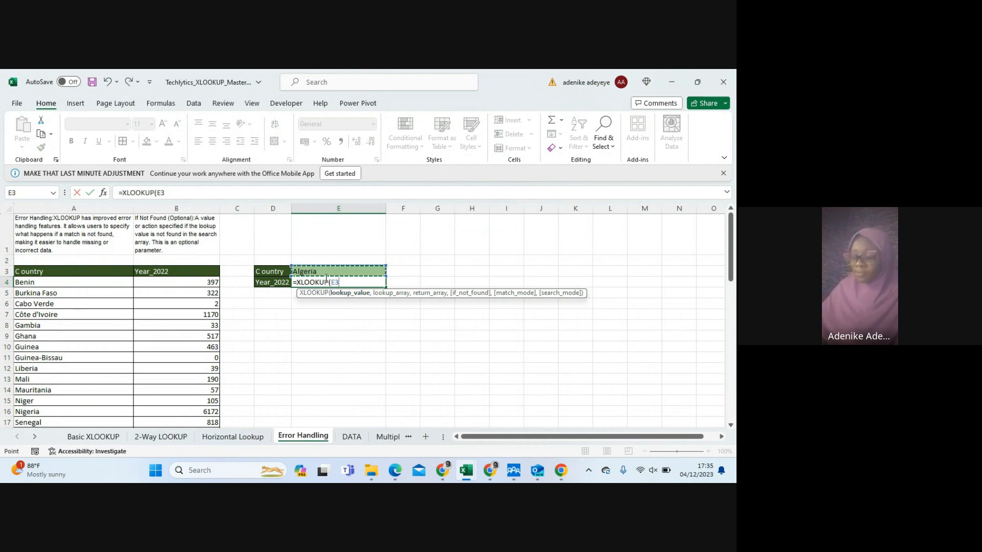
text(,)
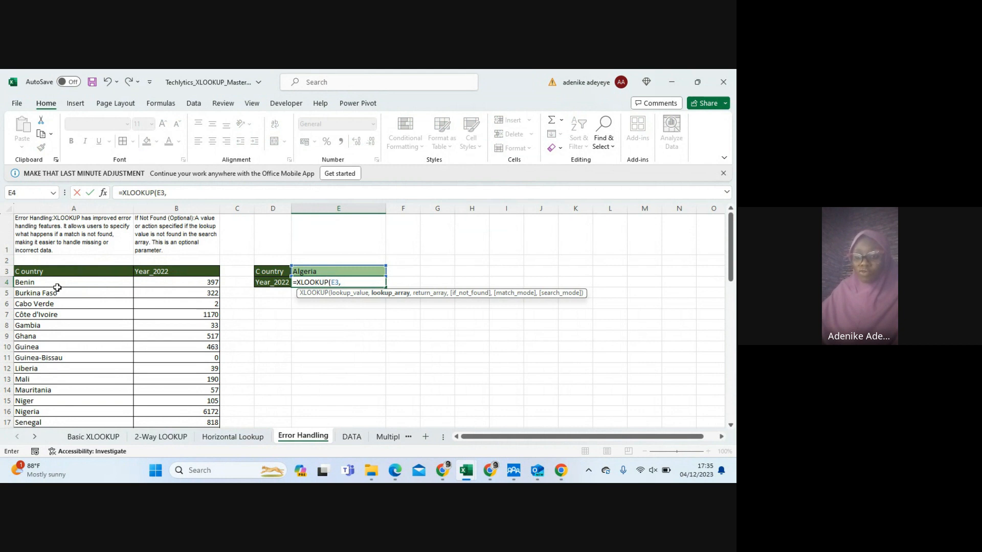
Set A4:A19 as the lookup array and B4:B19 as the return array, completing E4 as =XLOOKUP(E3,A4:A19,B4:B19)
click(52, 283)
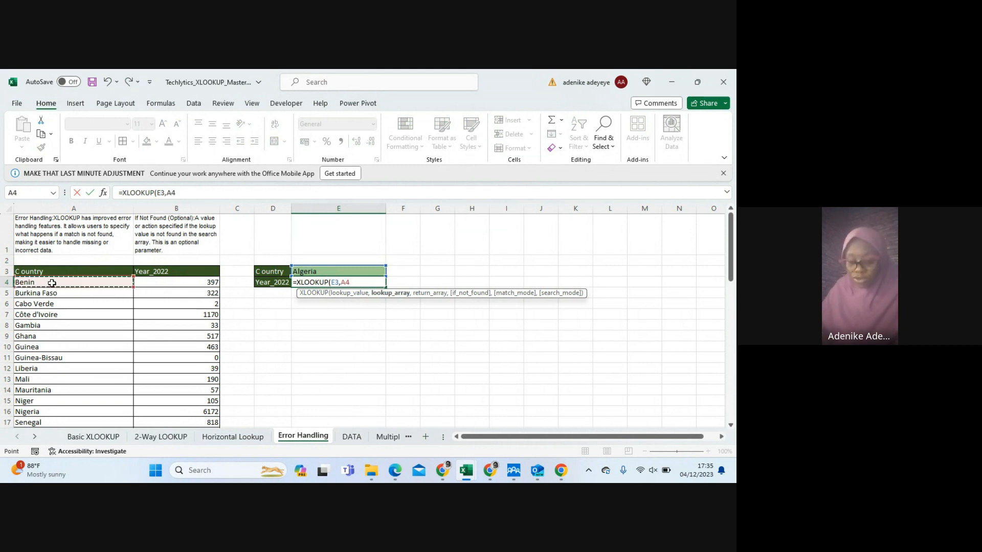
key(ctrl+shift+Down)
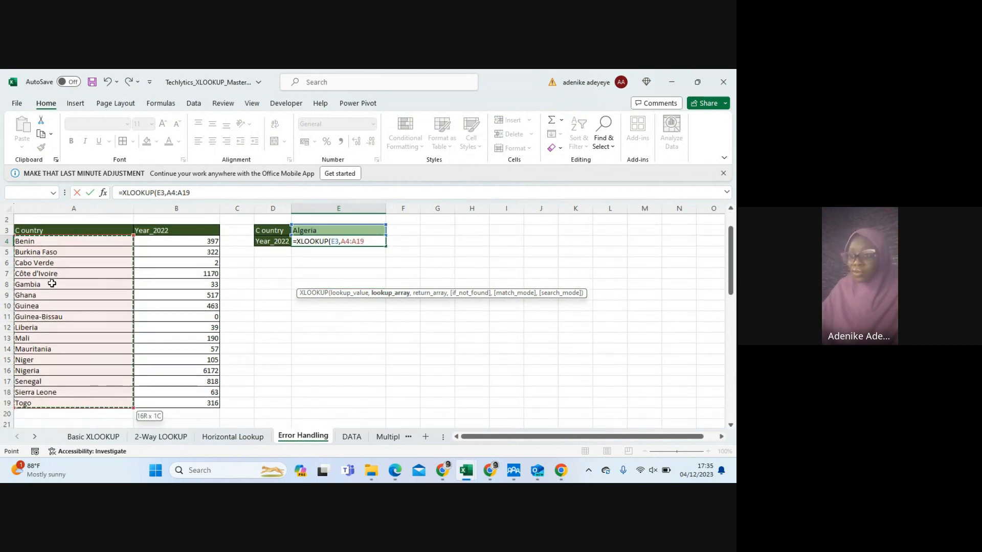
text(,)
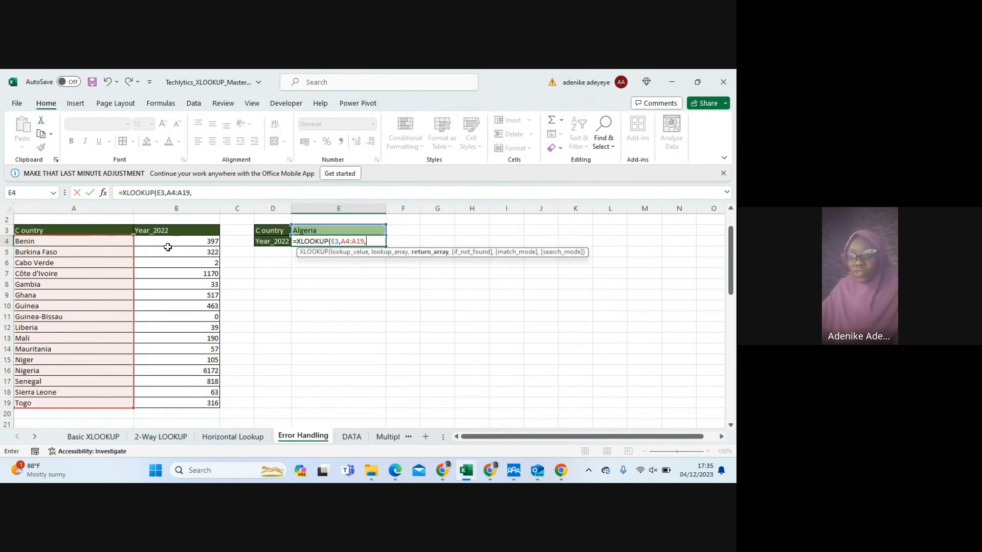
drag(152, 242, 194, 401)
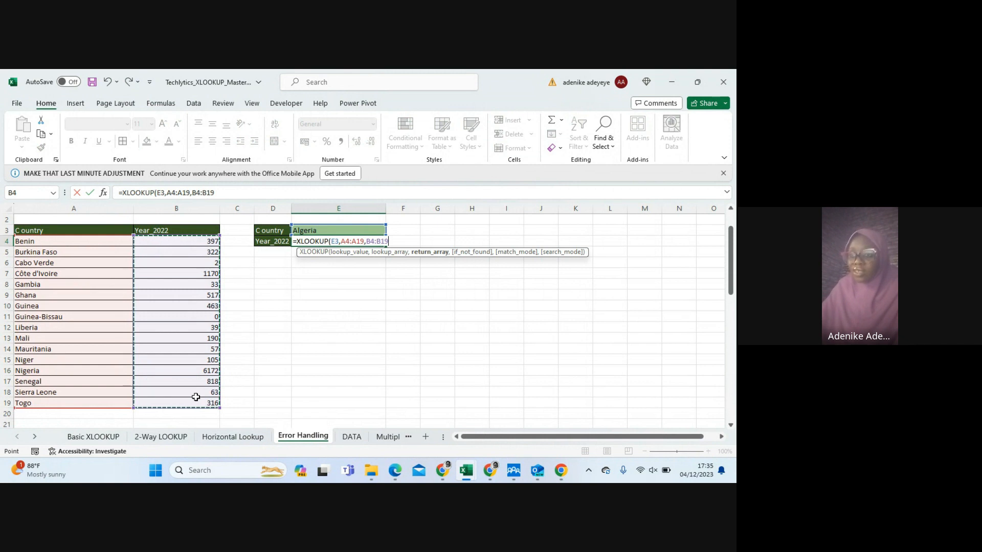
text())
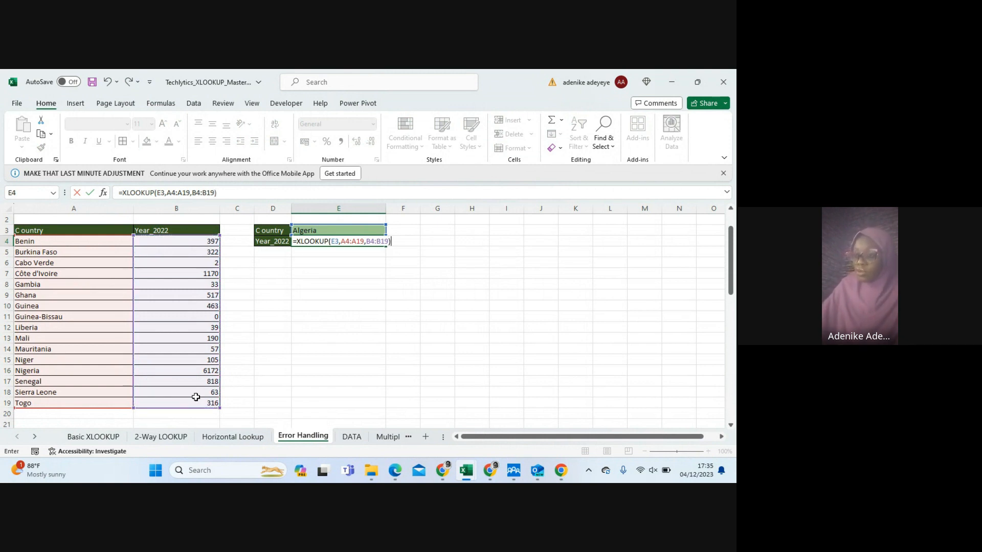
key(Return)
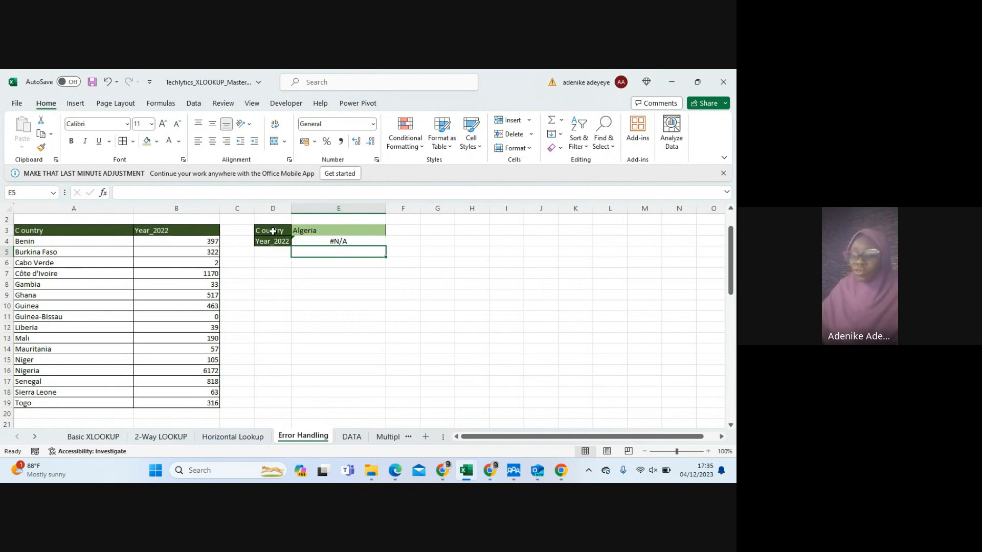
Check the country list in A4:A19 for the lookup country Algeria and compare it with the result in E4
drag(32, 242, 38, 402)
scroll(27, 354, up, 1)
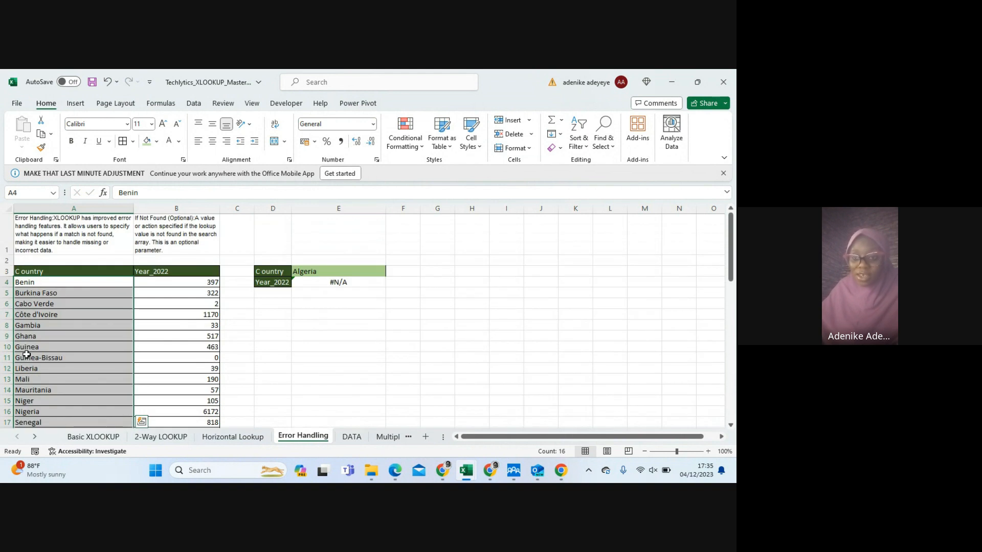
scroll(26, 354, down, 3)
scroll(28, 353, up, 3)
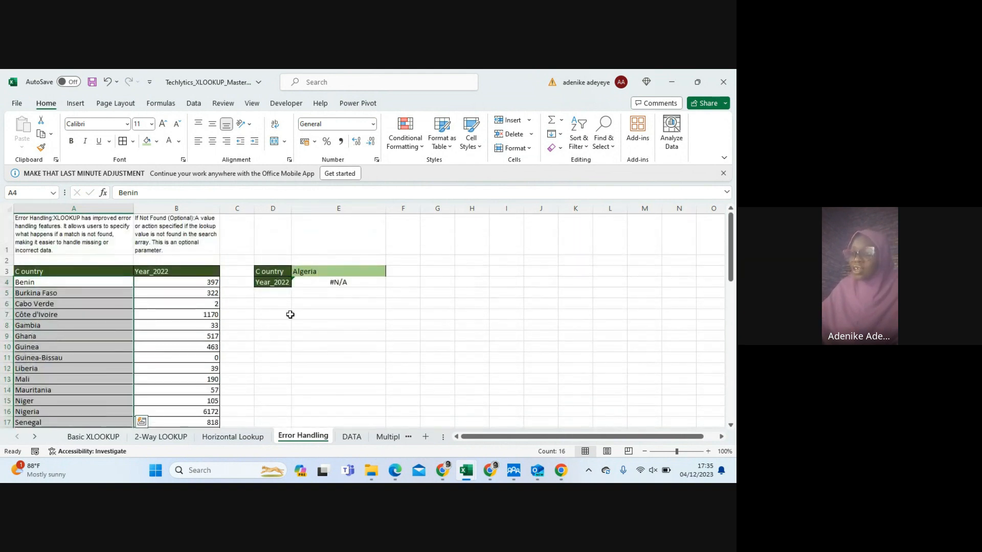
click(321, 283)
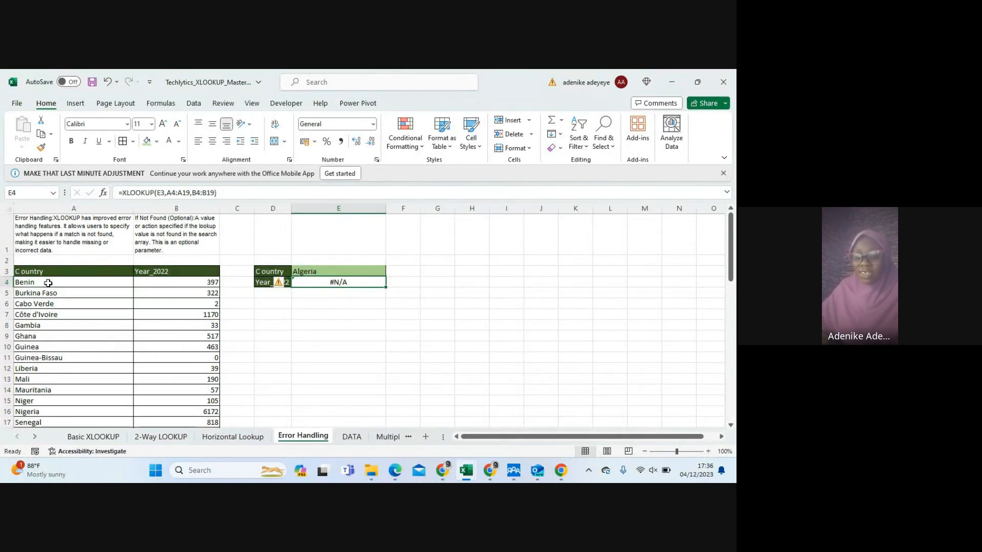
drag(48, 283, 56, 356)
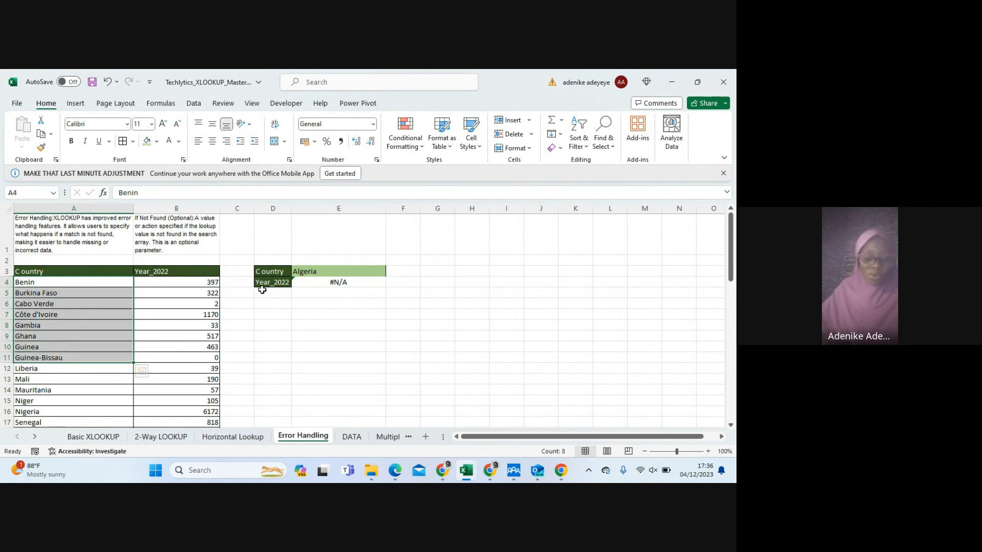
click(317, 284)
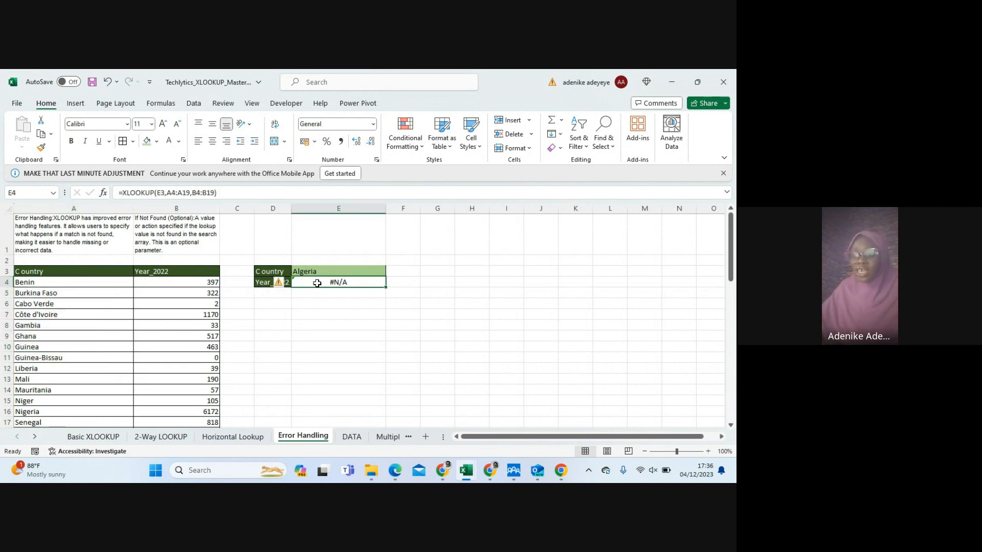
Reopen the XLOOKUP formula in E4 and review its lookup value, lookup array and return array arguments
double_click(317, 283)
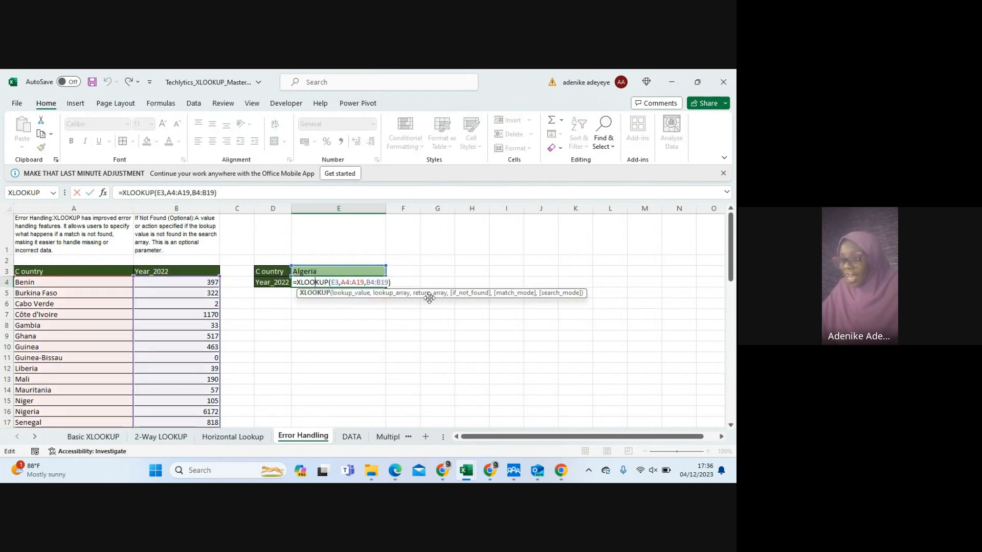
click(345, 299)
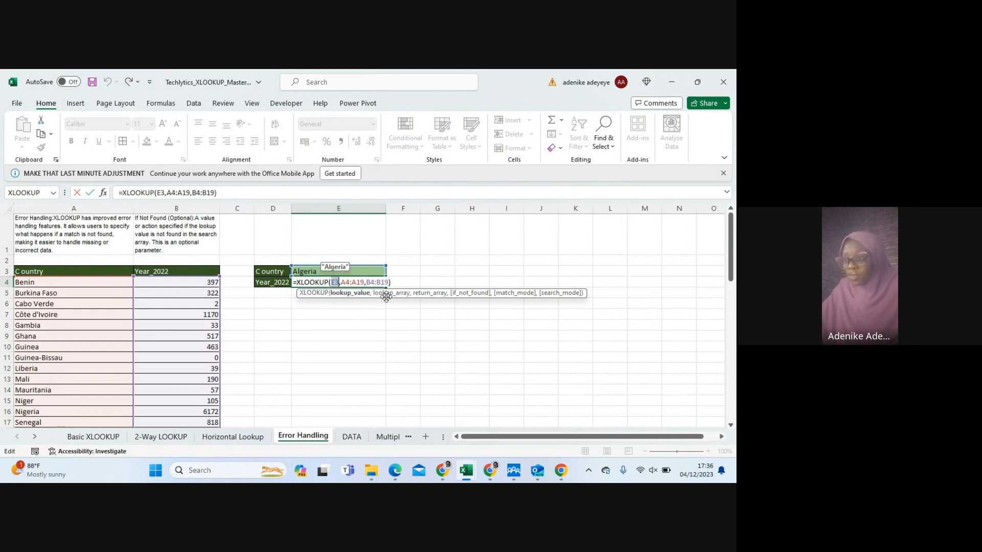
click(390, 296)
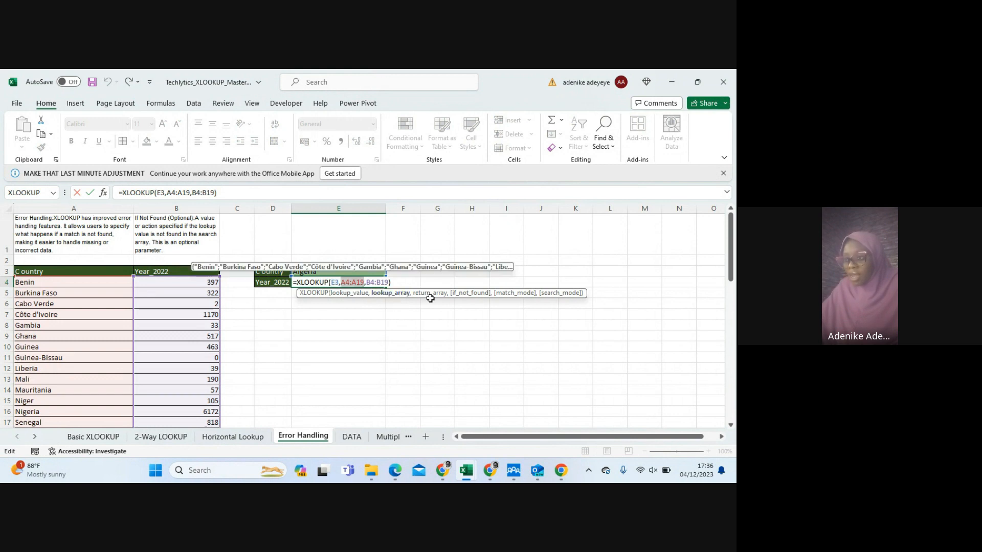
click(450, 296)
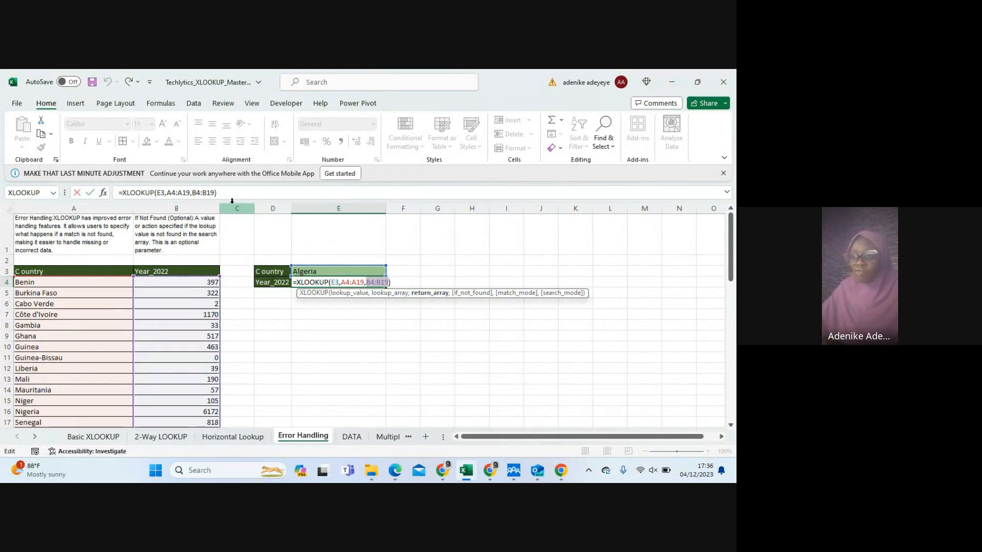
Add "It is not a West African Country" as the if_not_found argument of E4's XLOOKUP and autofit column E's width
click(214, 190)
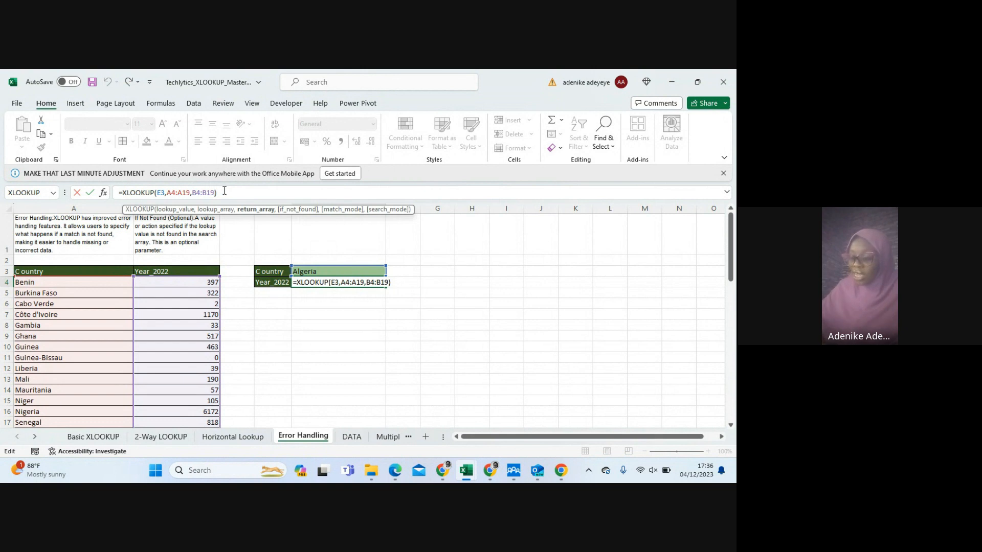
text(,)
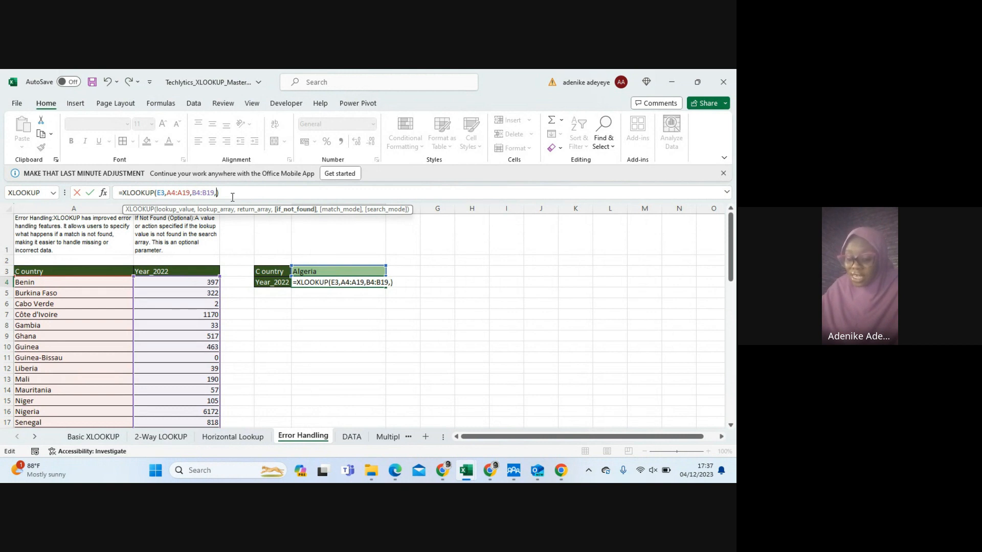
text(")
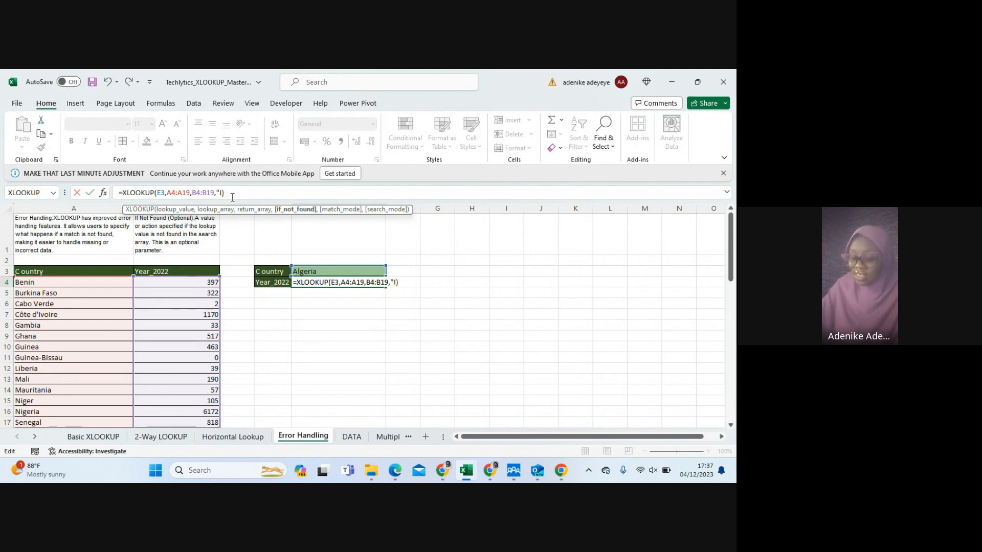
text(s no)
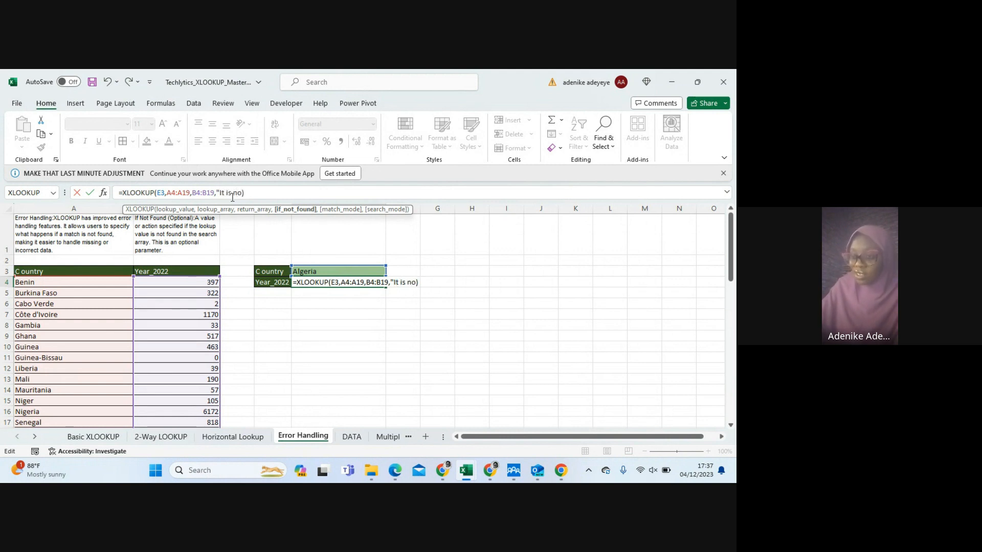
text(t a Wes)
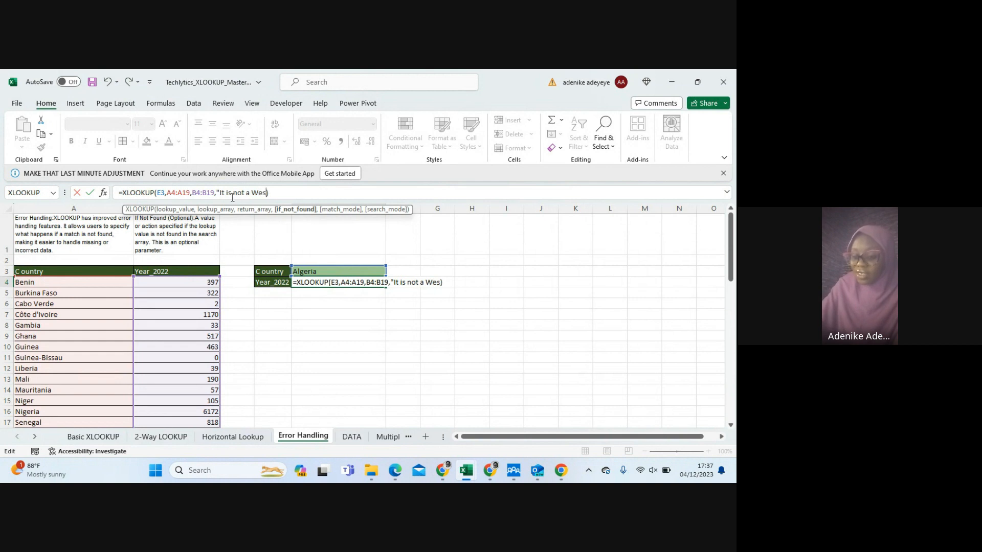
text(t Afrina)
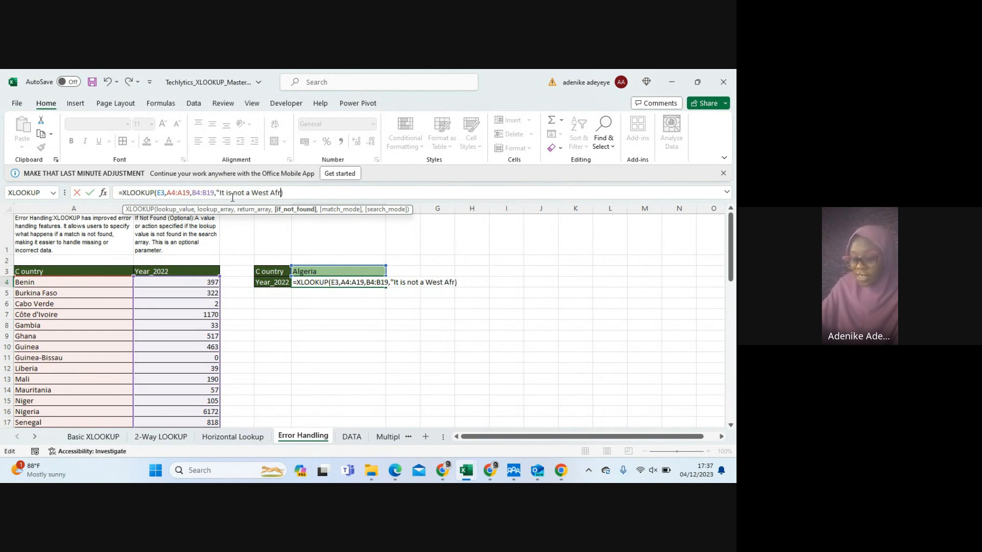
key(BackSpace)
key(BackSpace)
text(can )
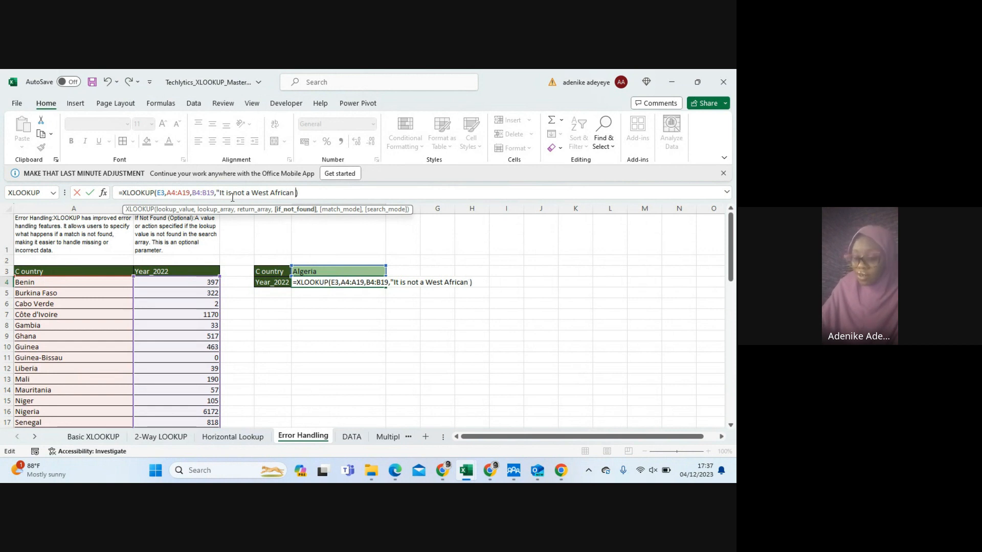
text(Count)
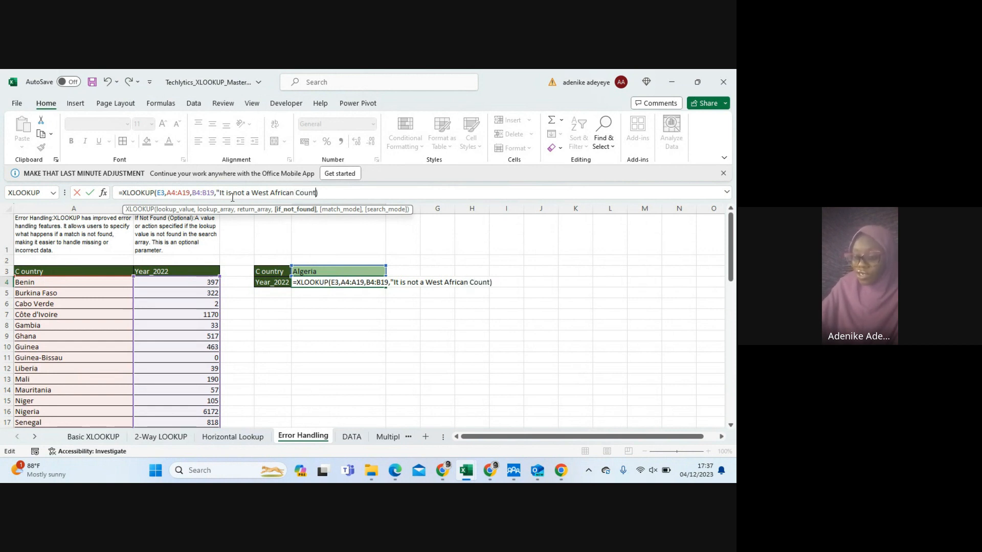
text(ry)
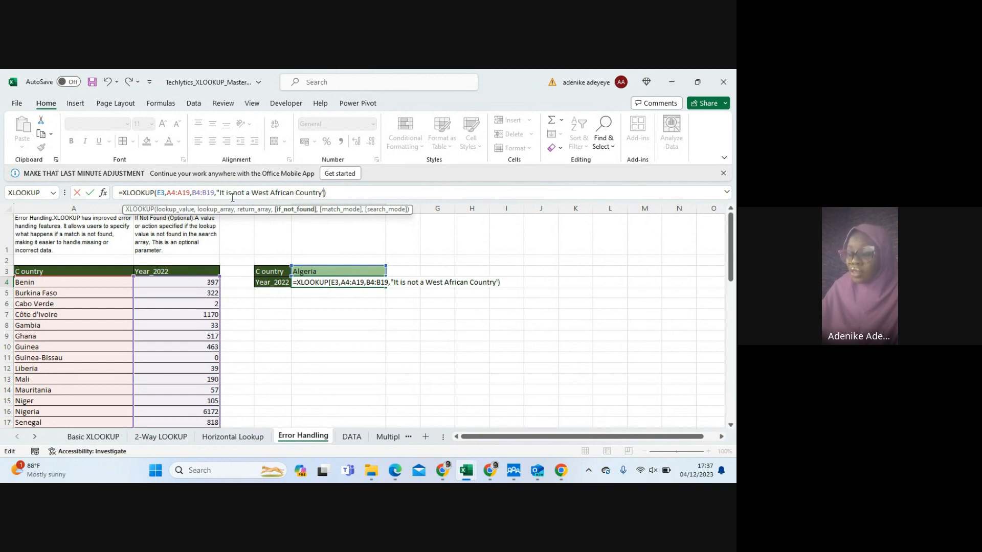
text(")
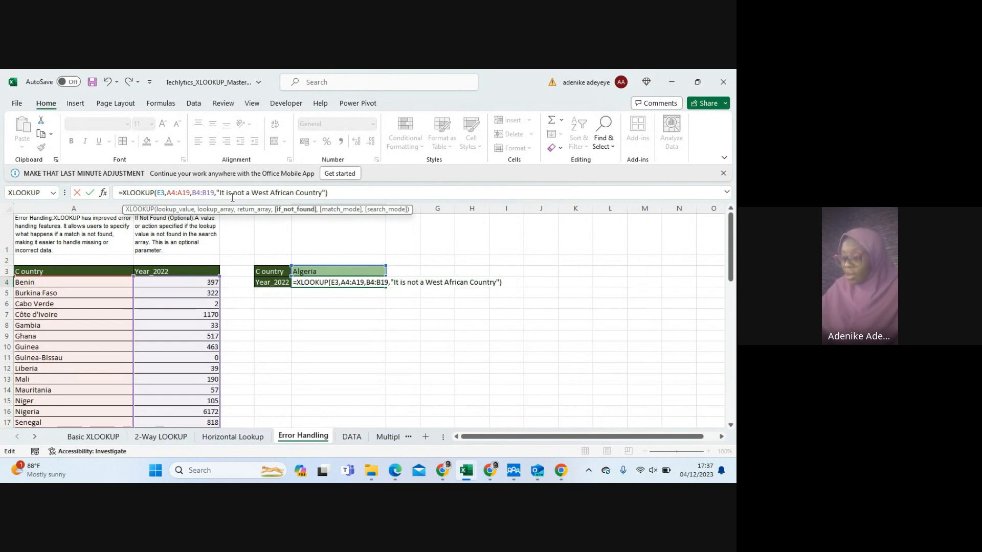
key(Return)
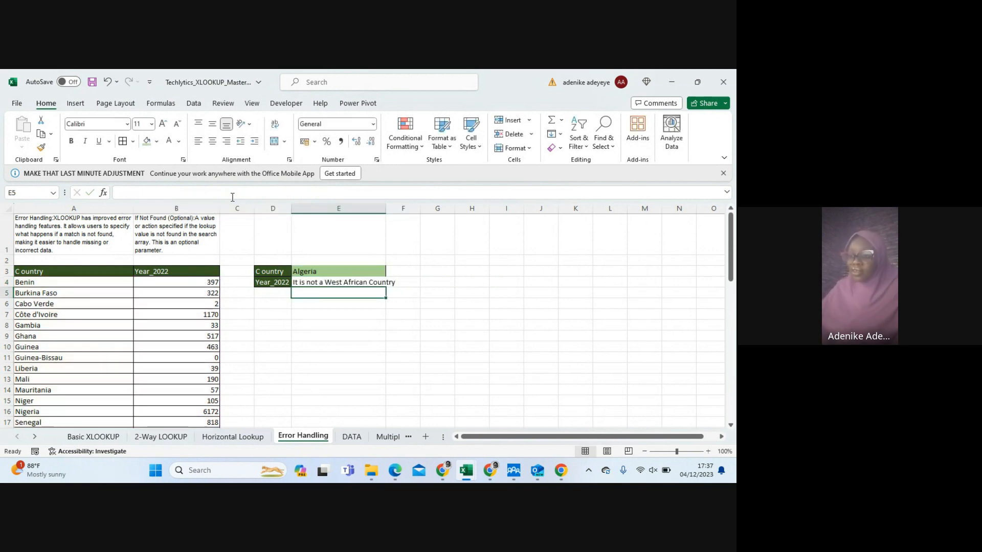
double_click(386, 208)
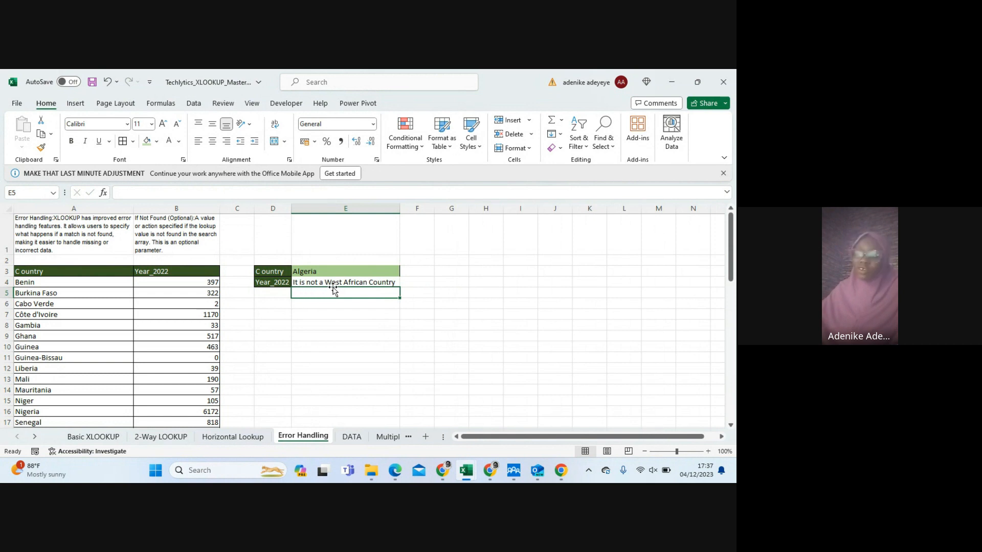
Set the lookup country in E3 to Ghana to test the formula with a listed country
click(311, 272)
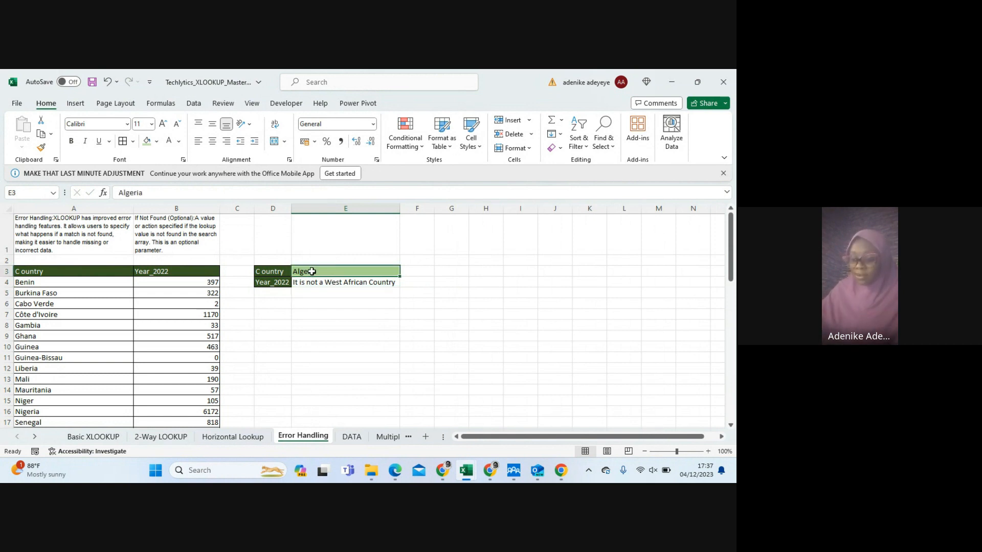
text(G)
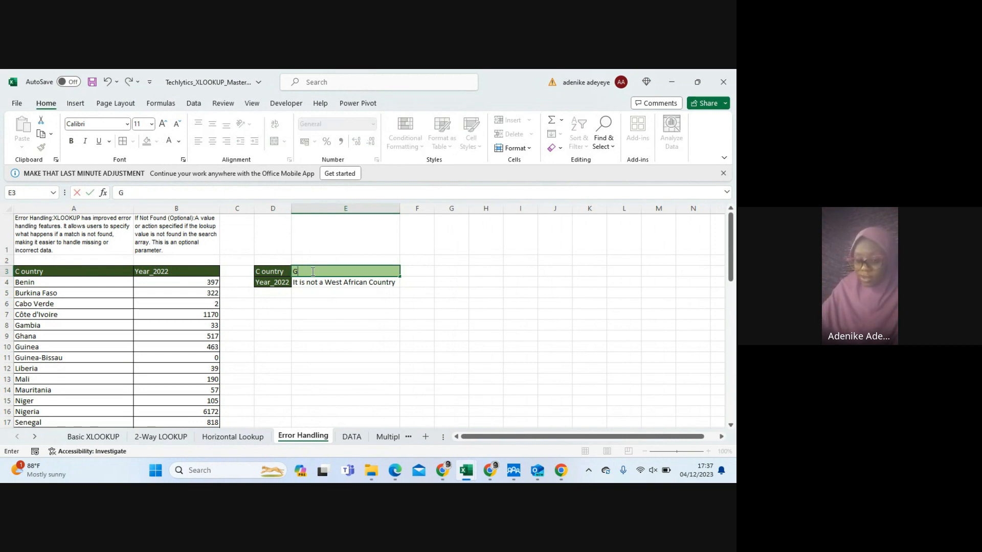
text(hana)
key(Return)
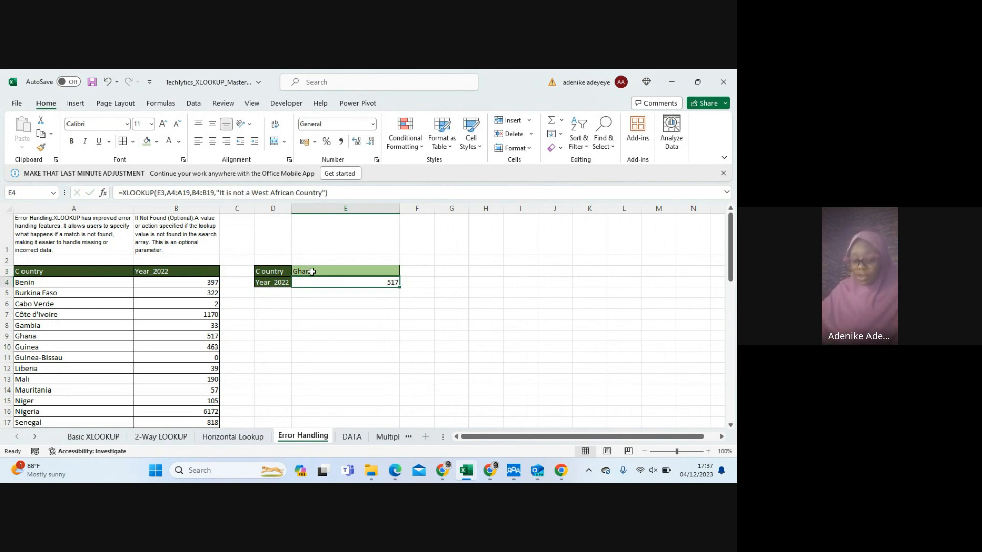
Change the lookup country in E3 back to Algeria to test the not-found message
click(312, 272)
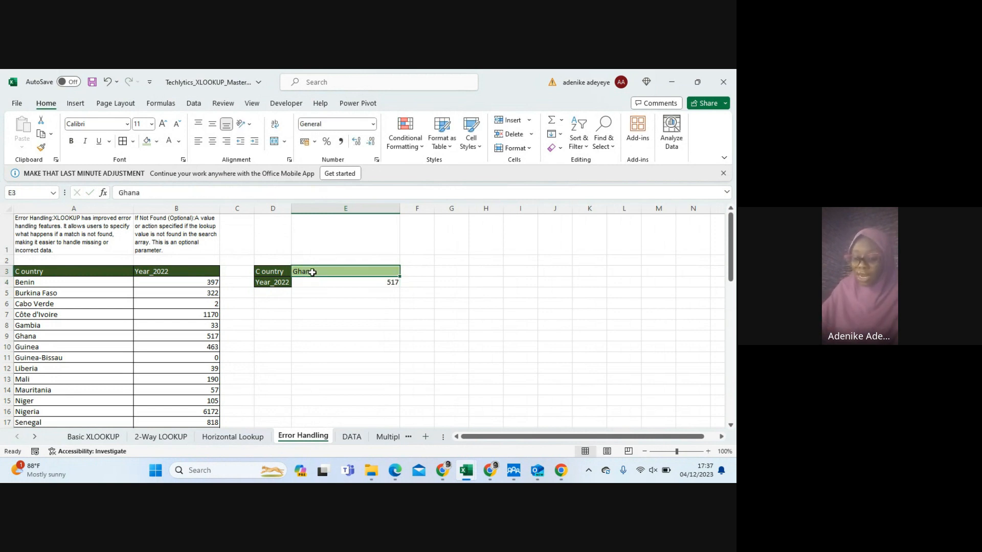
text(Algeria)
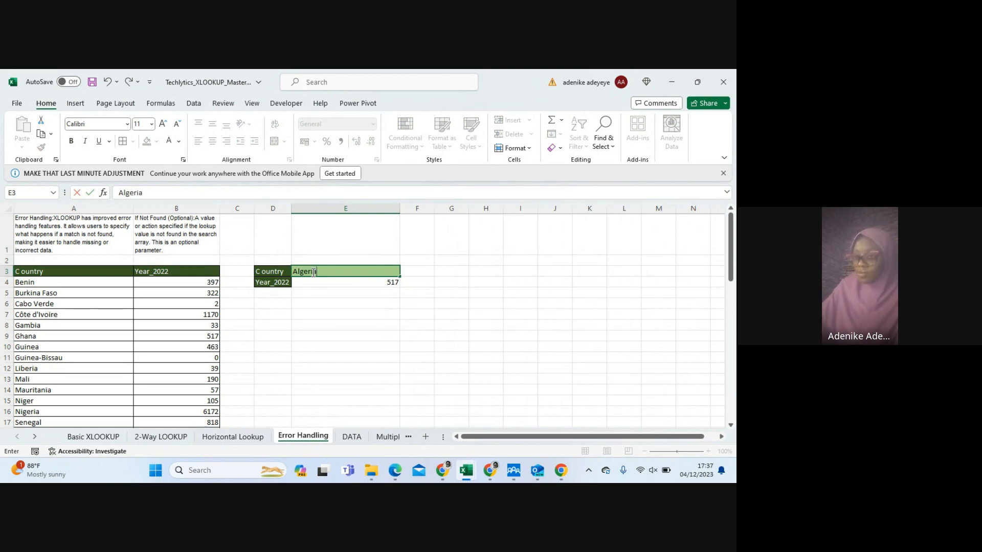
key(Return)
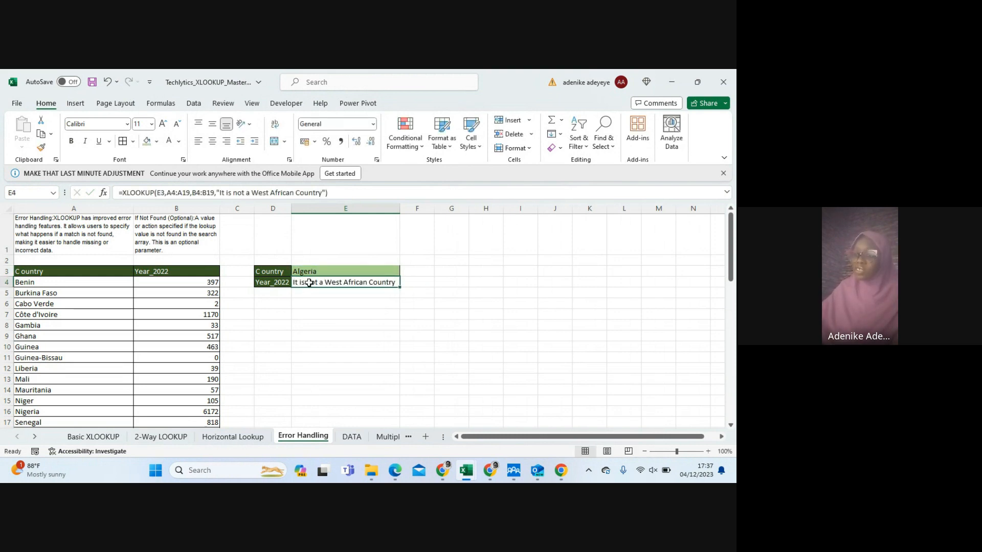
Set the lookup country in E3 to Egypt as another test of an unlisted country
click(304, 273)
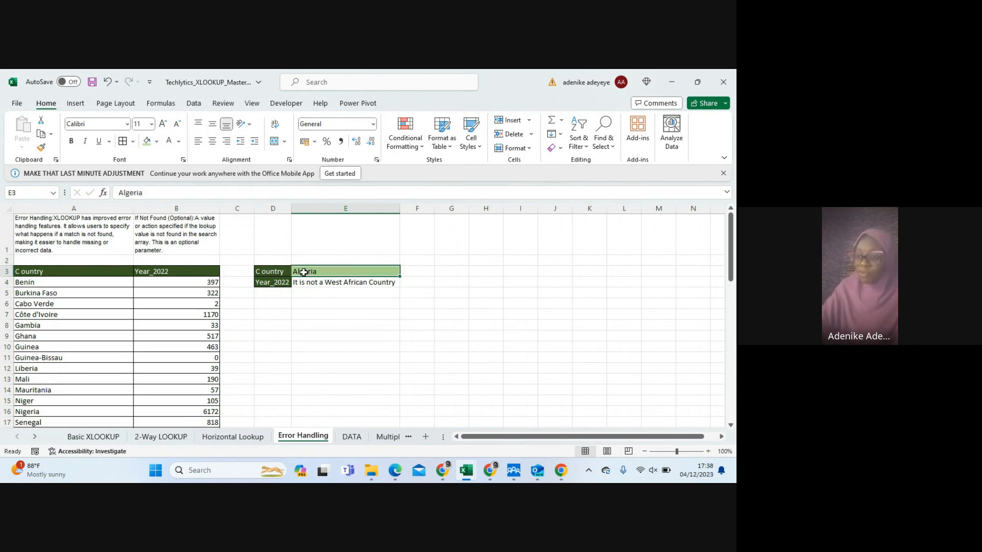
text(Eg)
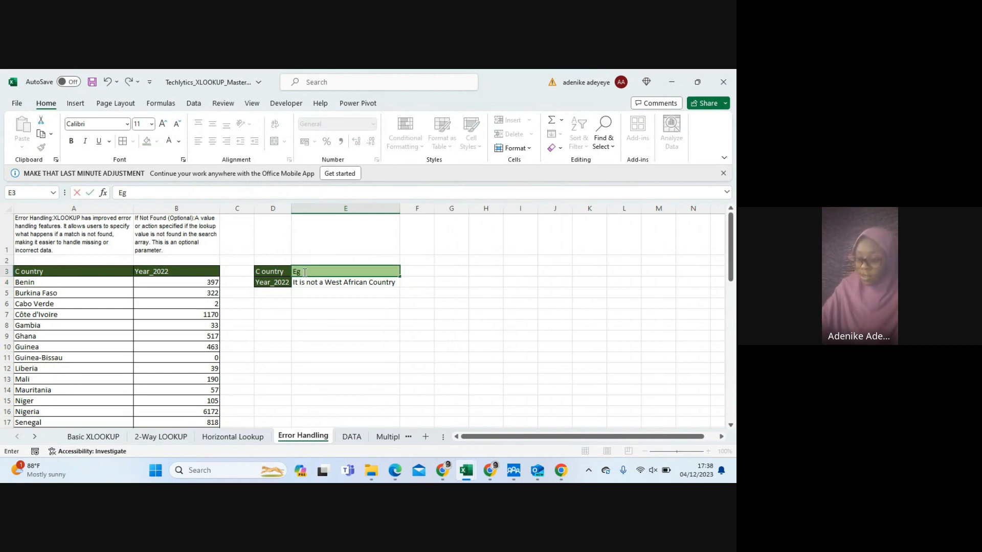
text(ypt)
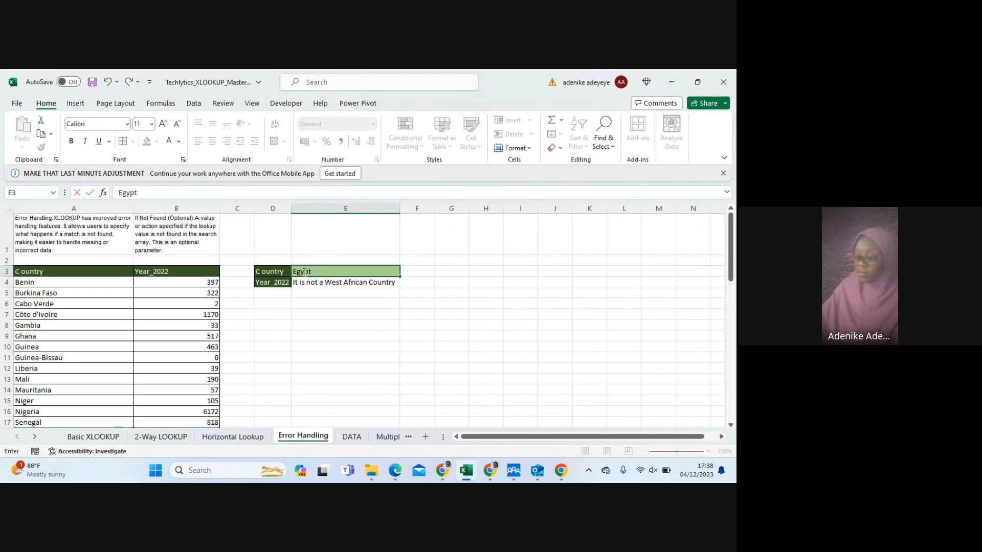
key(Return)
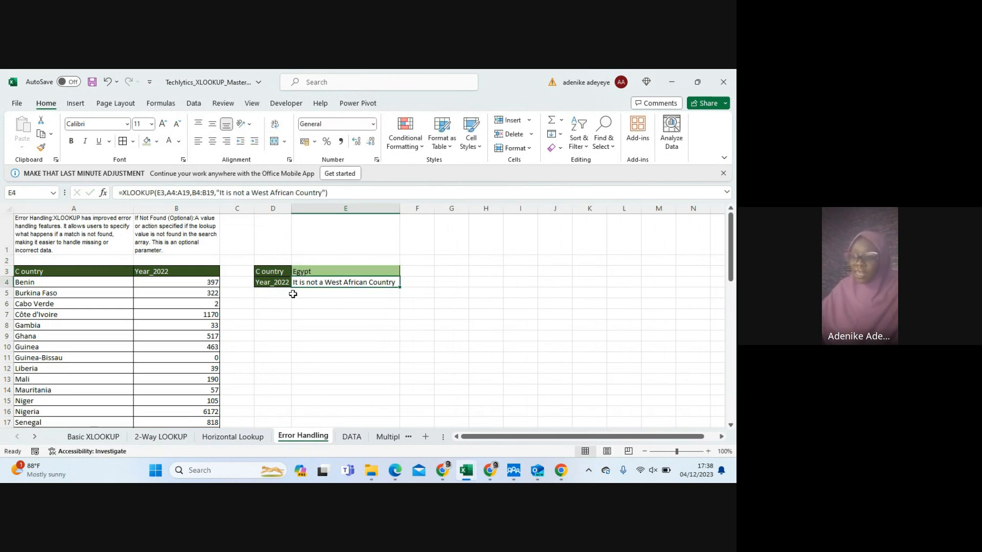
Highlight the if_not_found text in E4's XLOOKUP formula to examine it, and leave the formula without saving any edit
click(217, 192)
drag(266, 192, 326, 187)
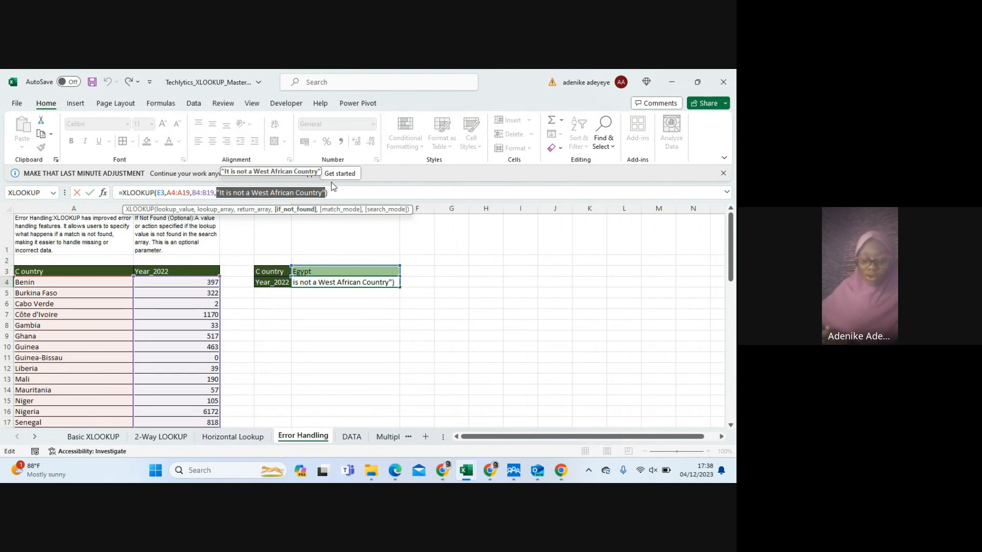
click(317, 272)
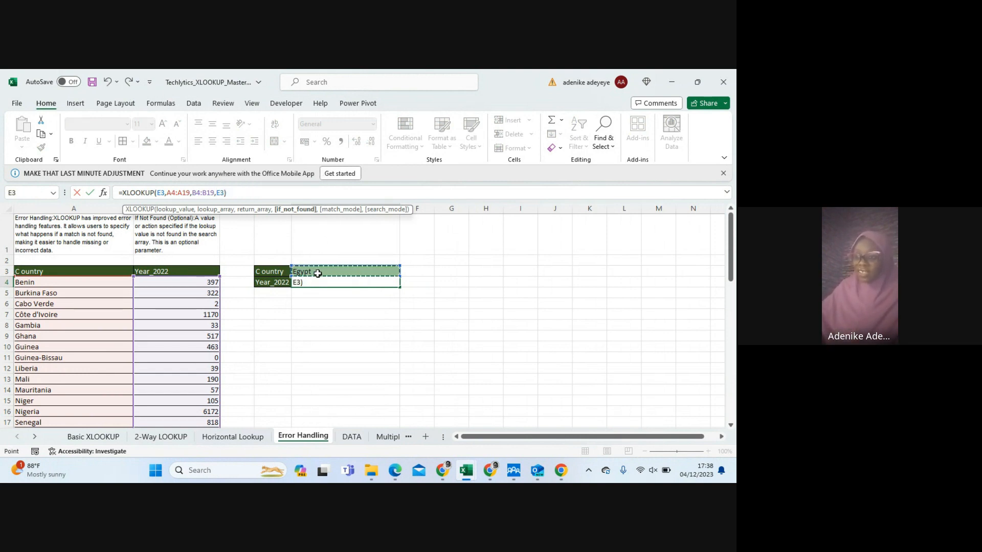
key(Escape)
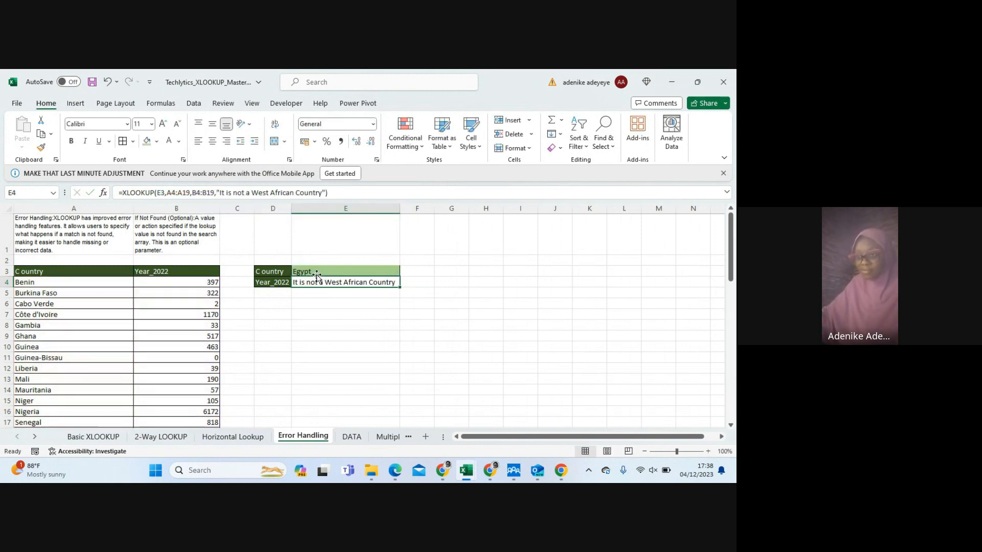
click(316, 273)
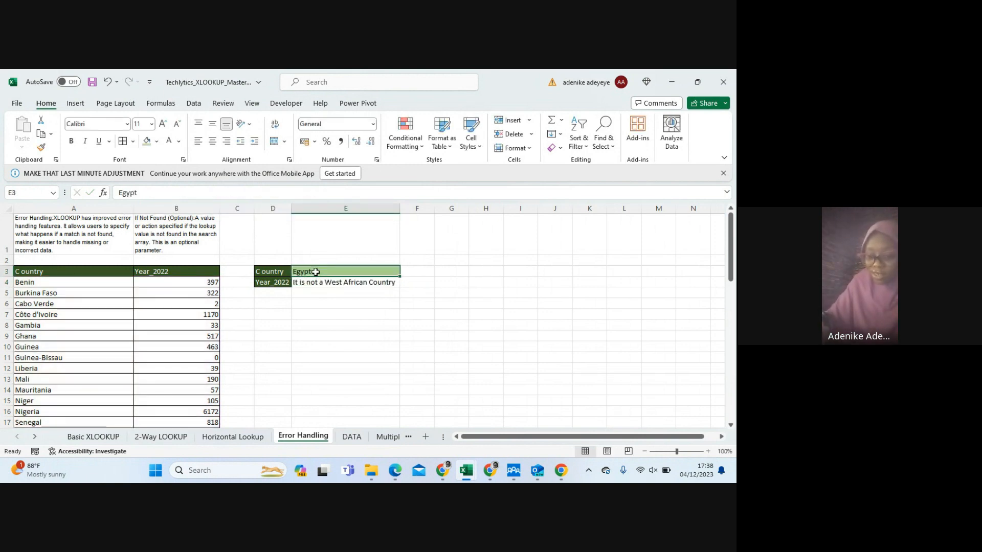
text(EG)
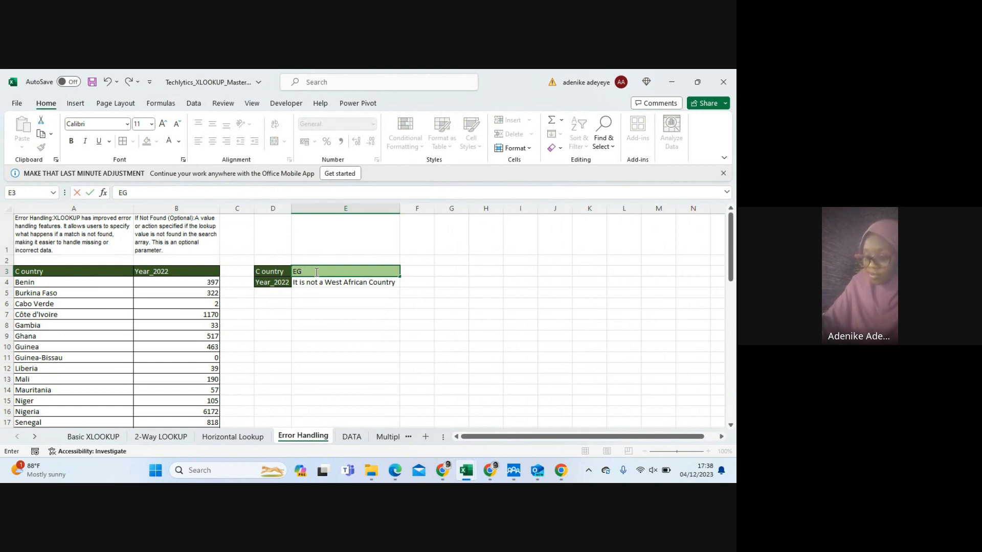
key(BackSpace)
key(BackSpace)
text(A)
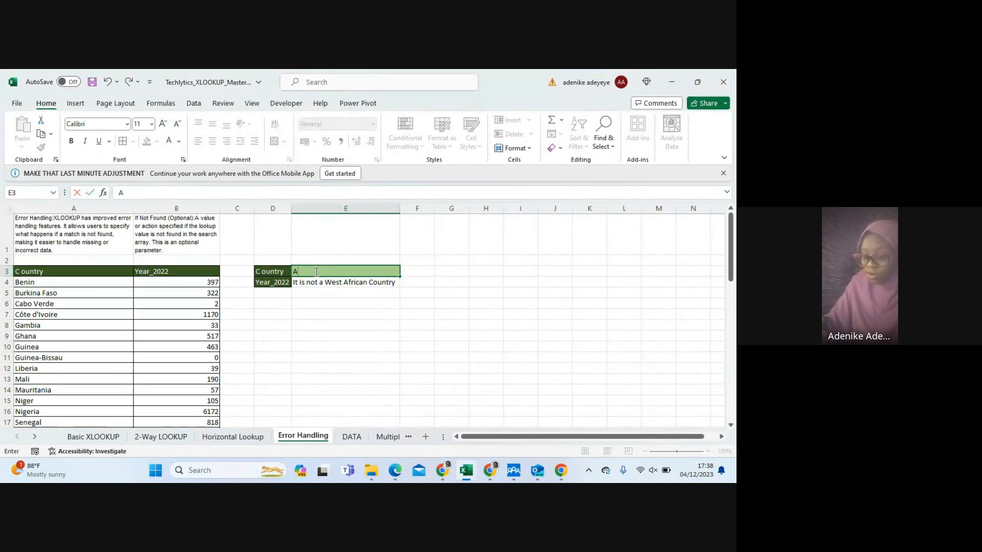
text(LGERIA)
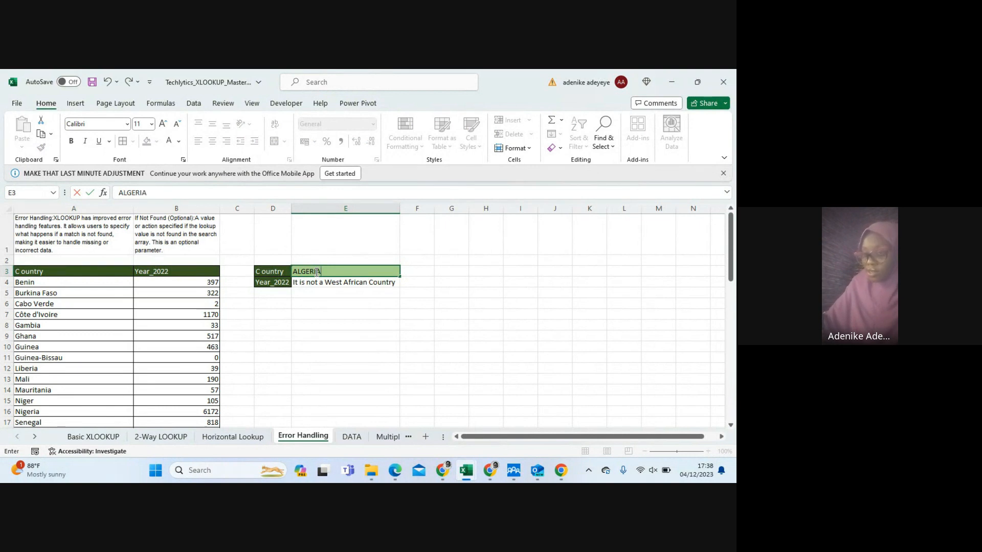
key(BackSpace)
key(BackSpace)
key(BackSpace)
key(BackSpace)
key(BackSpace)
key(BackSpace)
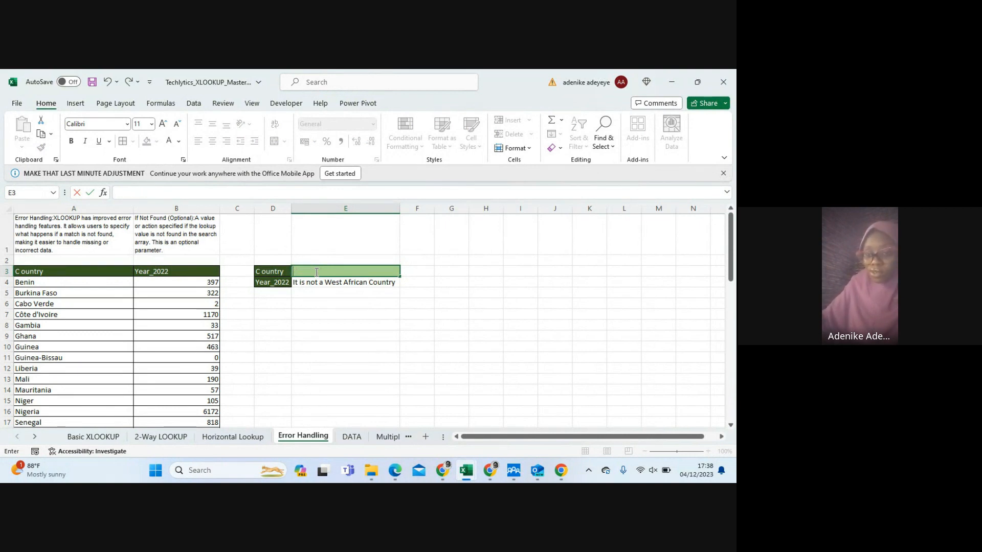
Set the lookup country in E3 to GHANA in capitals and compare it with the Ghana entry in A9
text(G)
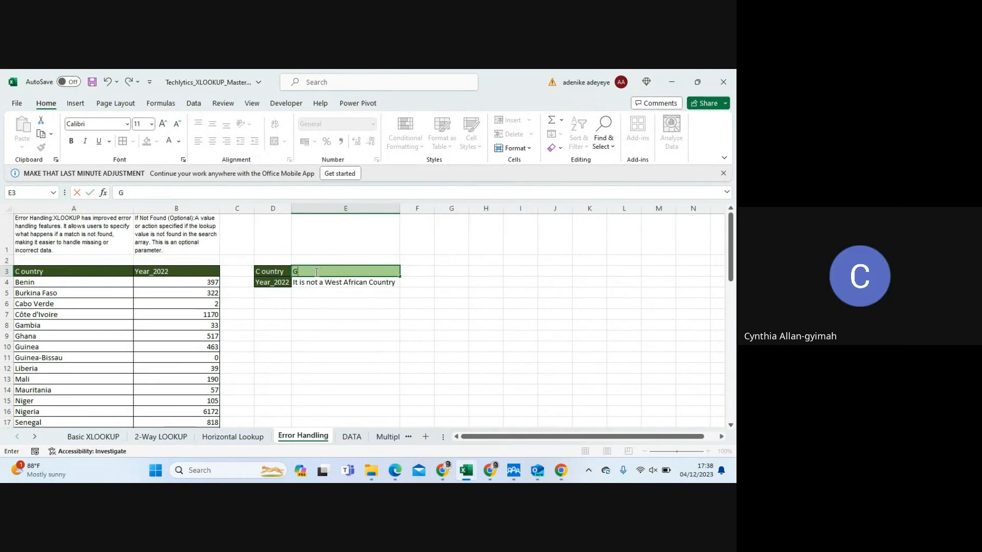
text(HANA)
key(Return)
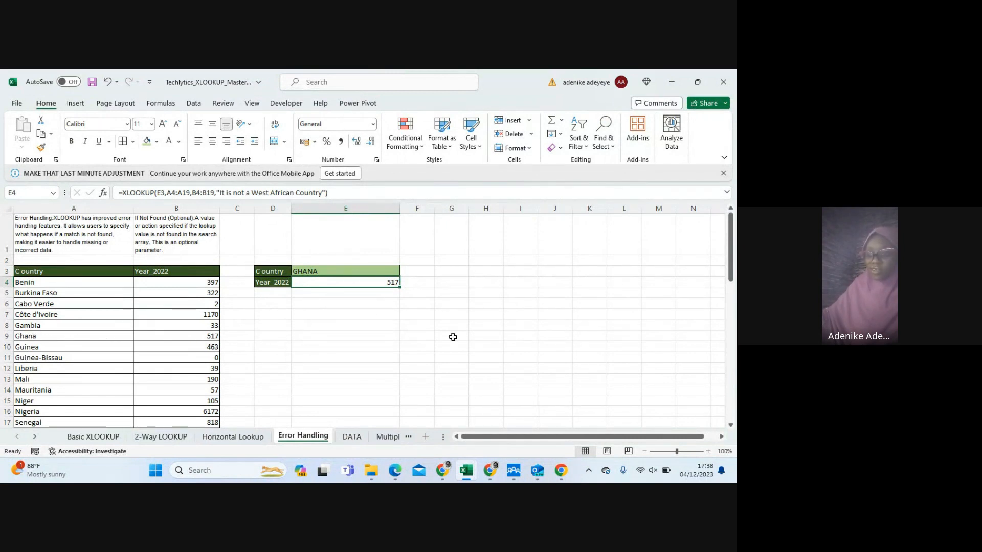
click(23, 334)
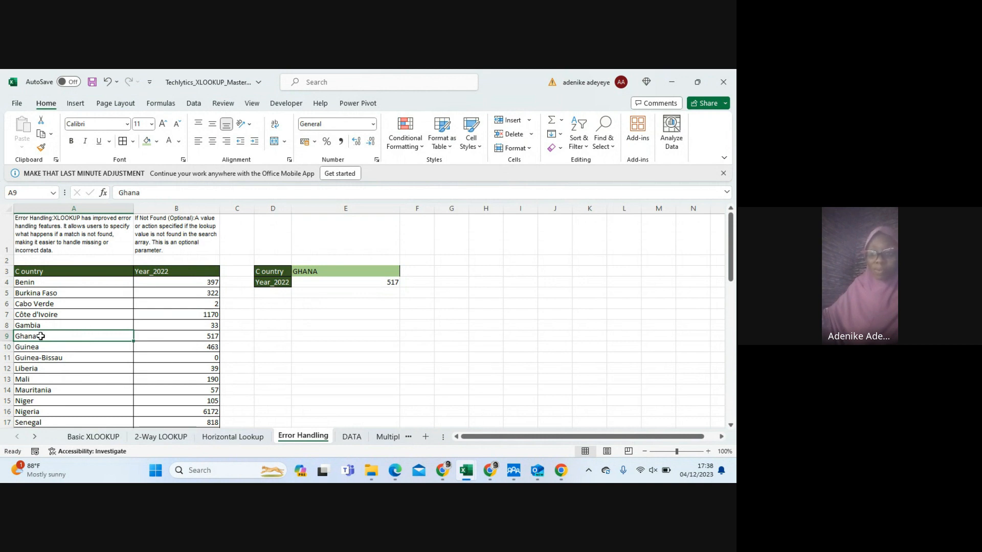
click(307, 269)
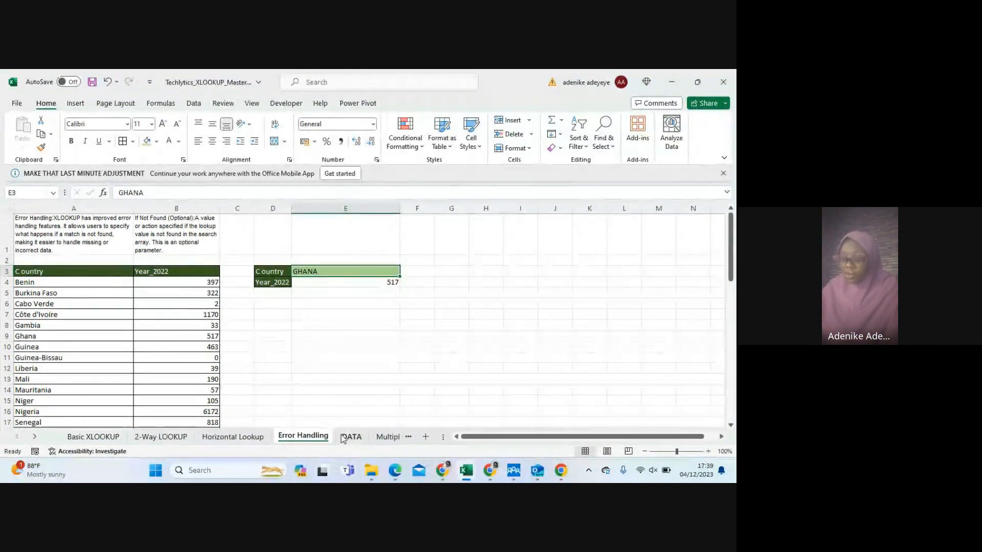
Open the Multiple Lookup sheet and examine the Region Name and 2018 to 2022 headers and the result cells beneath them
click(386, 439)
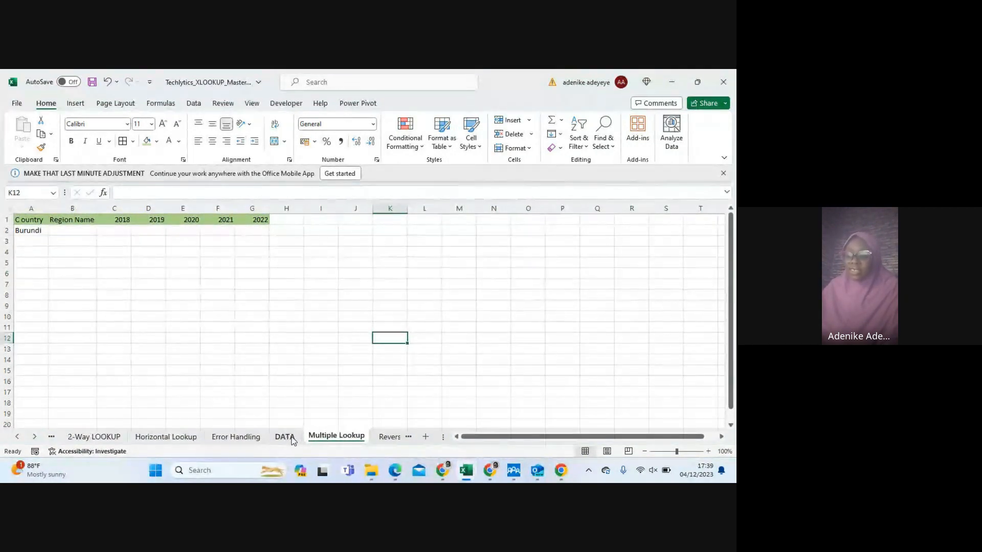
click(68, 221)
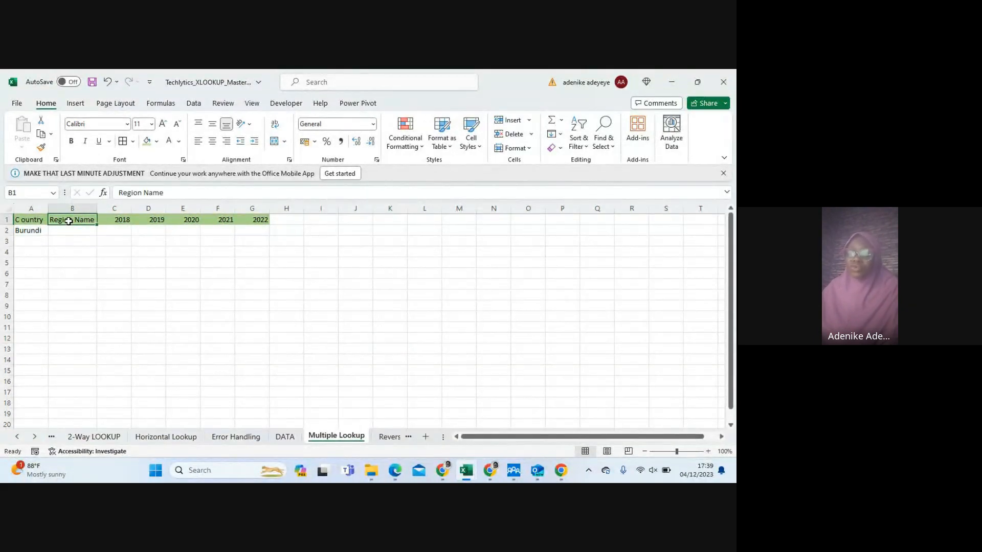
click(115, 218)
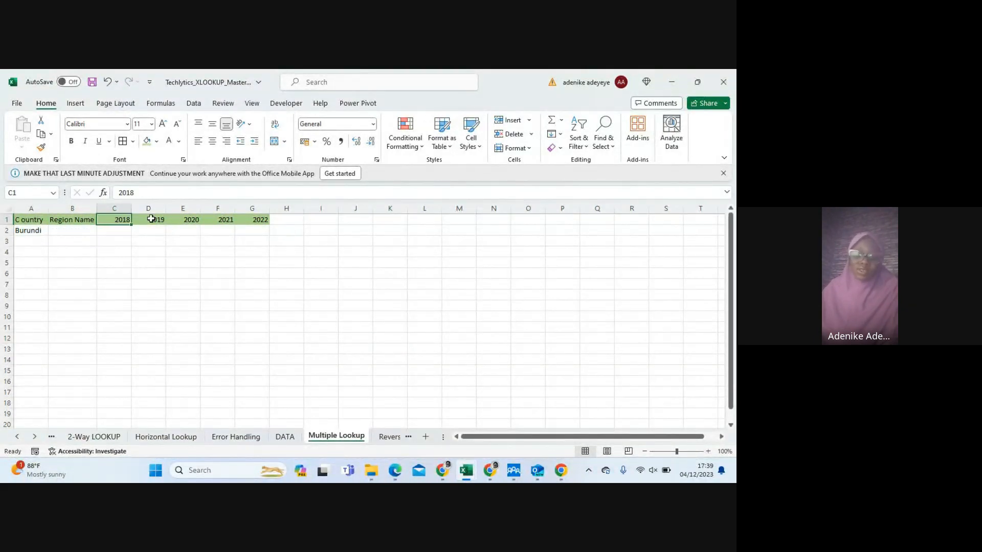
click(152, 219)
click(182, 223)
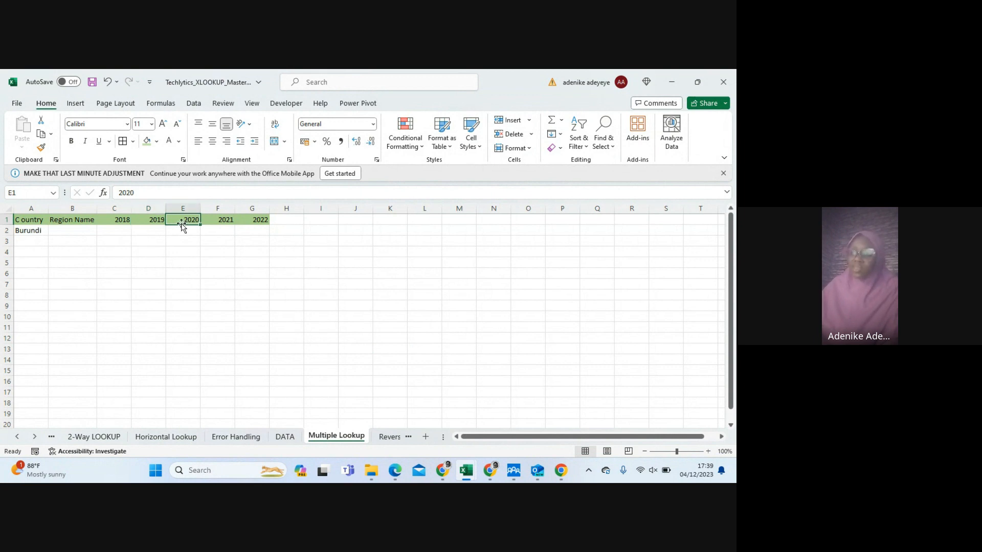
click(219, 220)
click(254, 224)
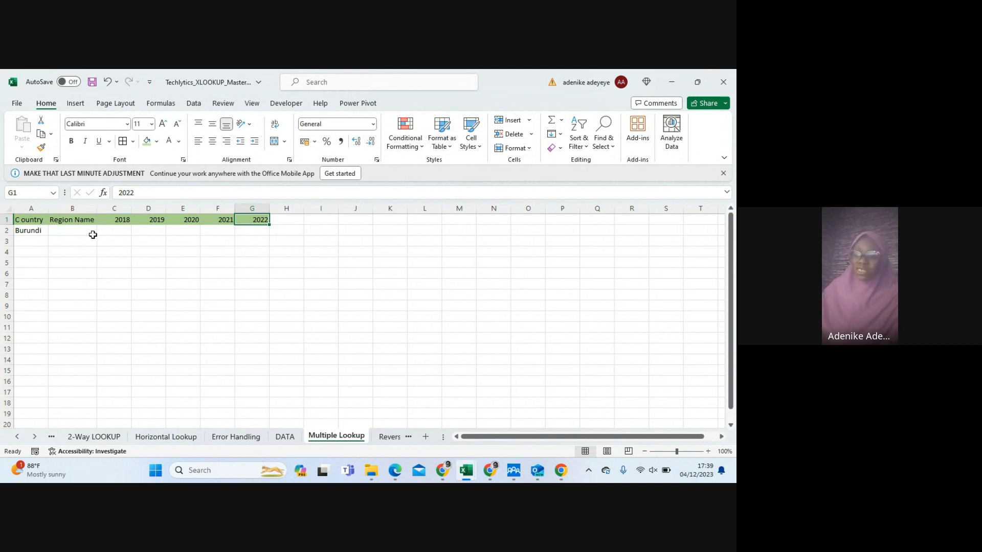
click(118, 234)
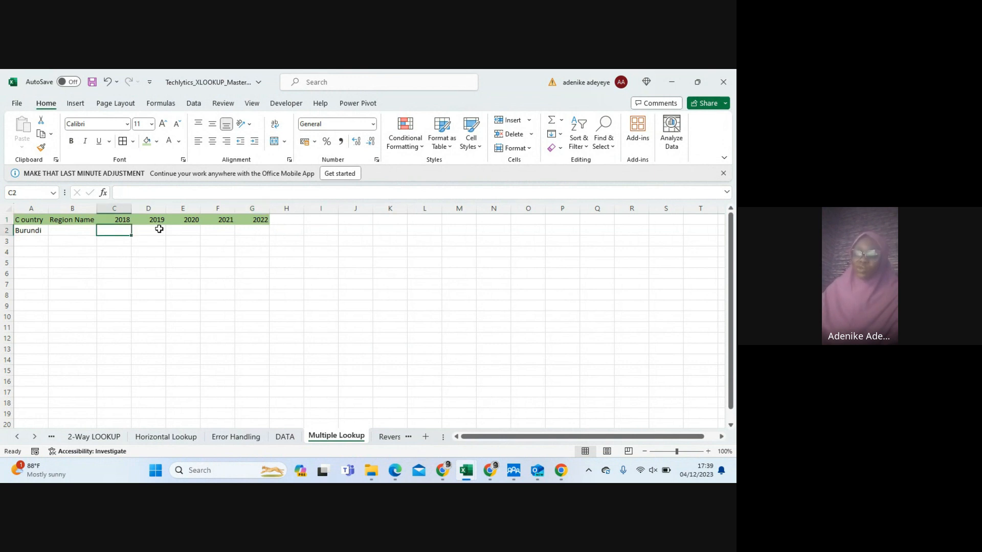
click(70, 231)
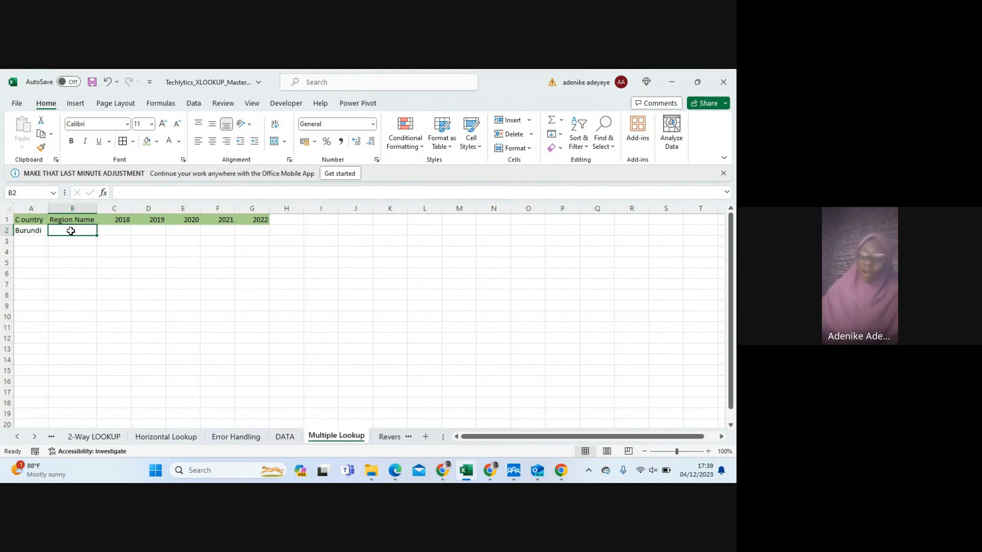
click(123, 231)
click(156, 232)
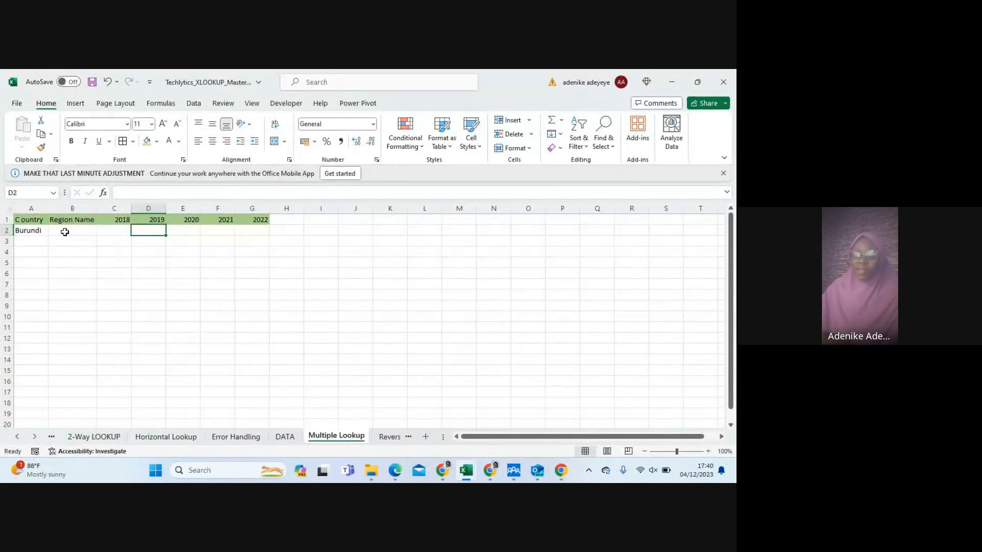
Start an XLOOKUP formula in B2 under Region Name, with the country in A2 as the lookup value
click(65, 233)
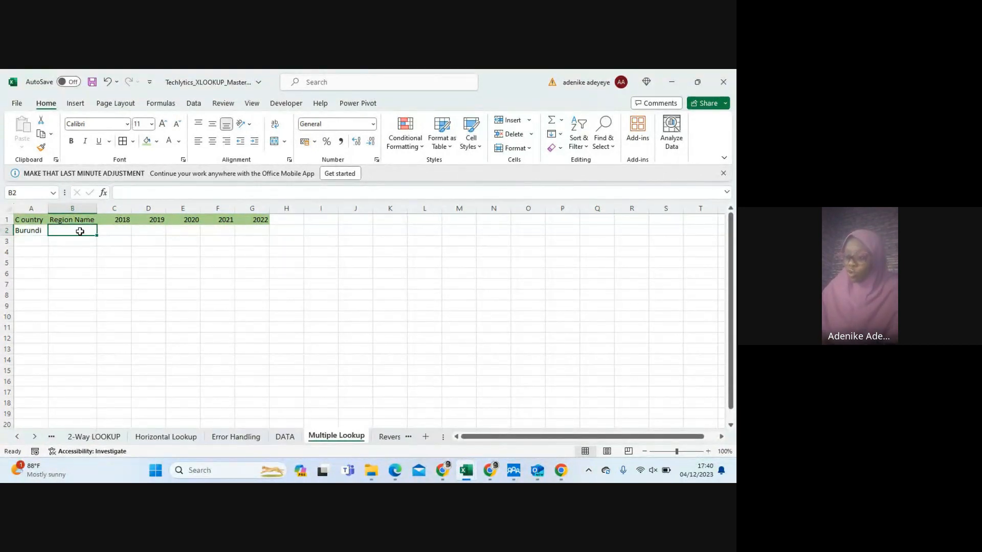
text(=)
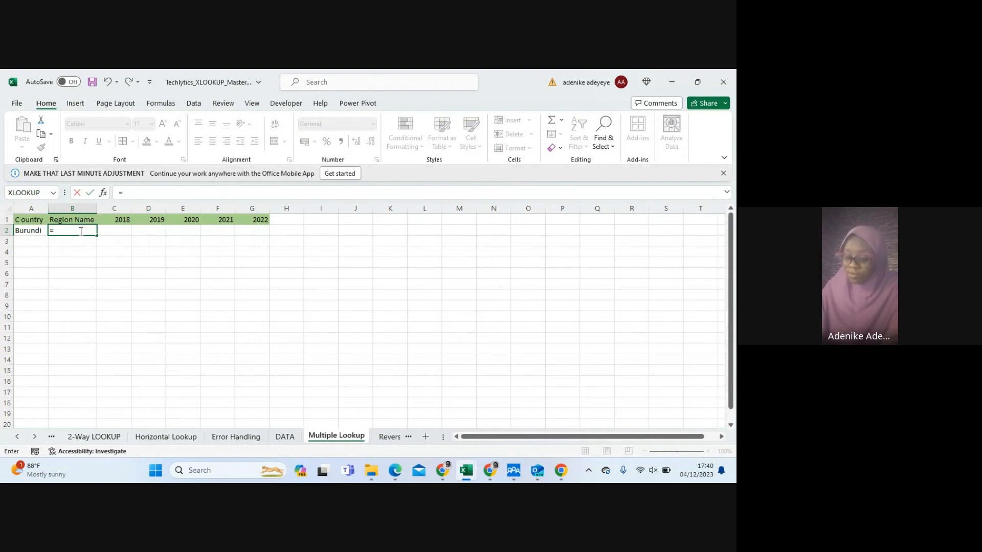
text(XL)
key(Tab)
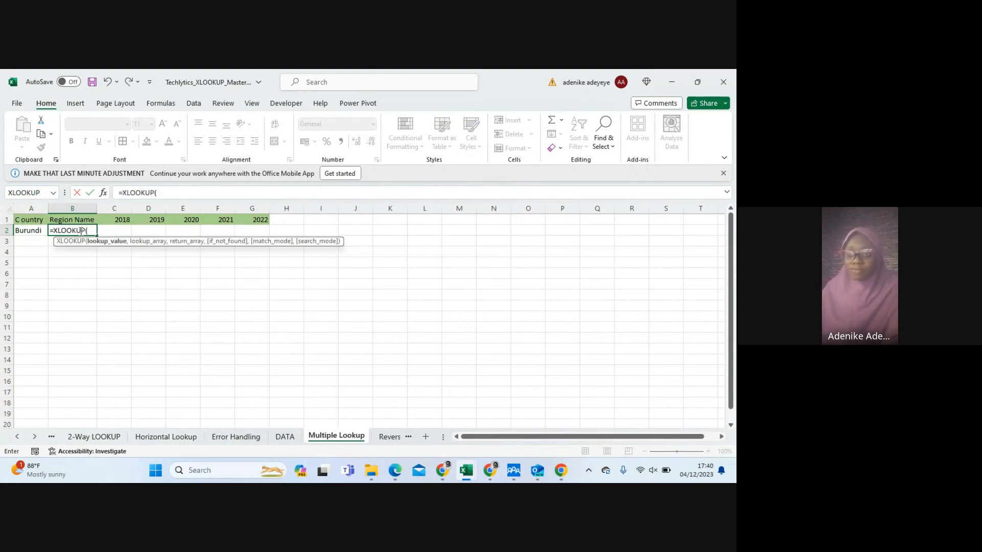
click(28, 232)
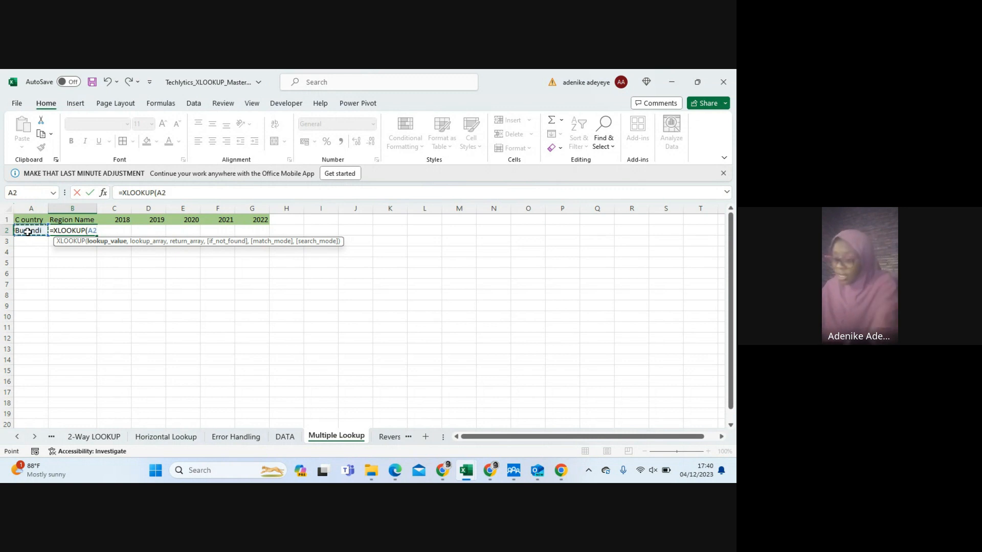
text(,)
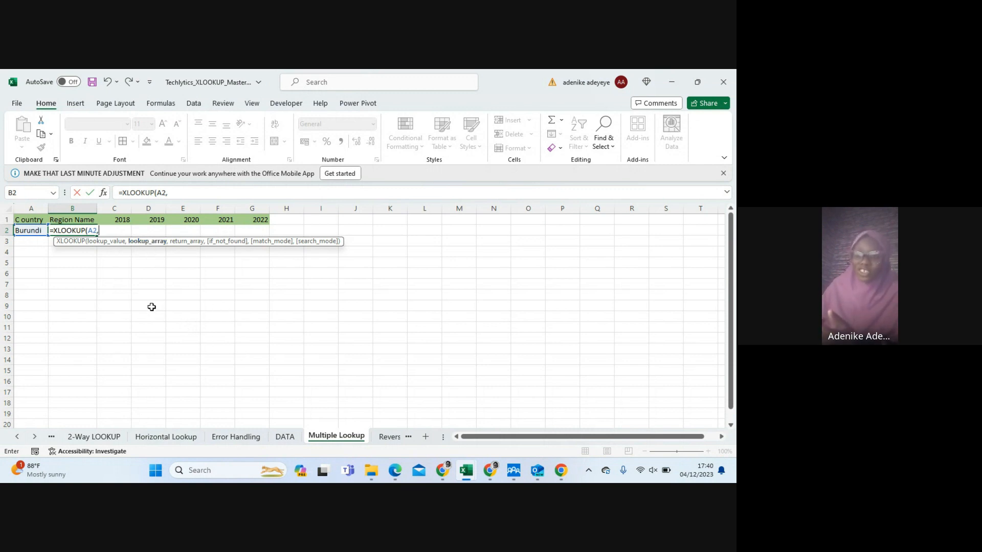
Set the formula's lookup array to the country column A2:A55 on the DATA sheet
click(285, 436)
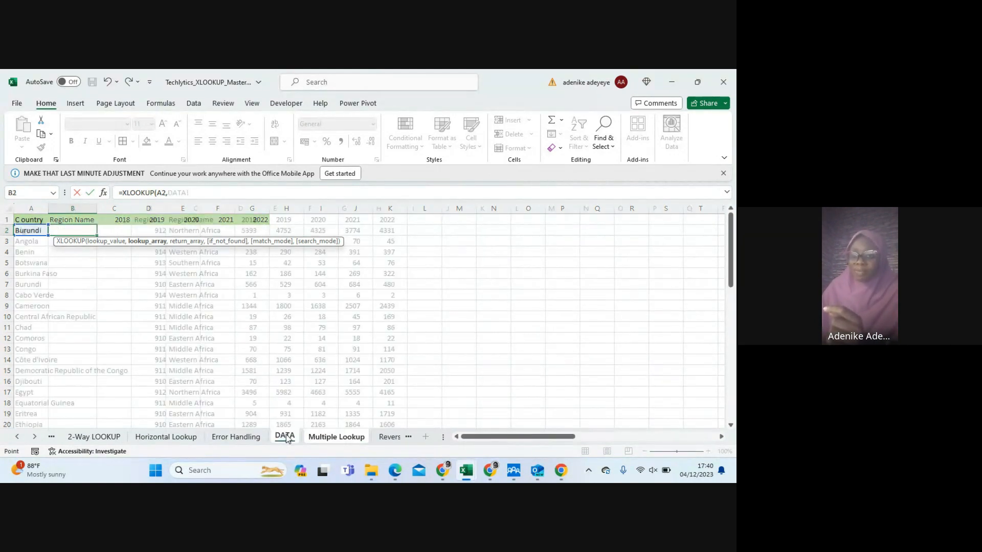
click(30, 231)
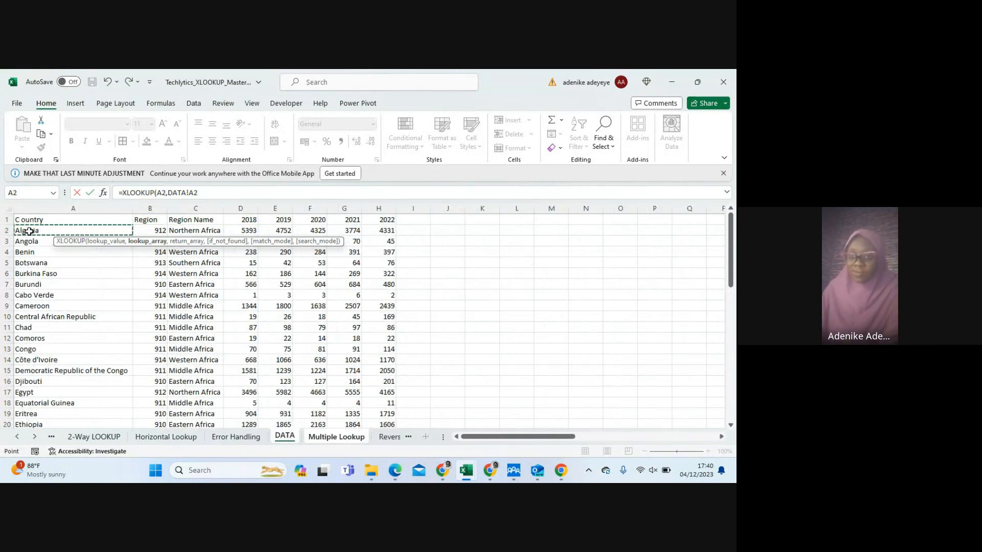
key(ctrl+shift+Down)
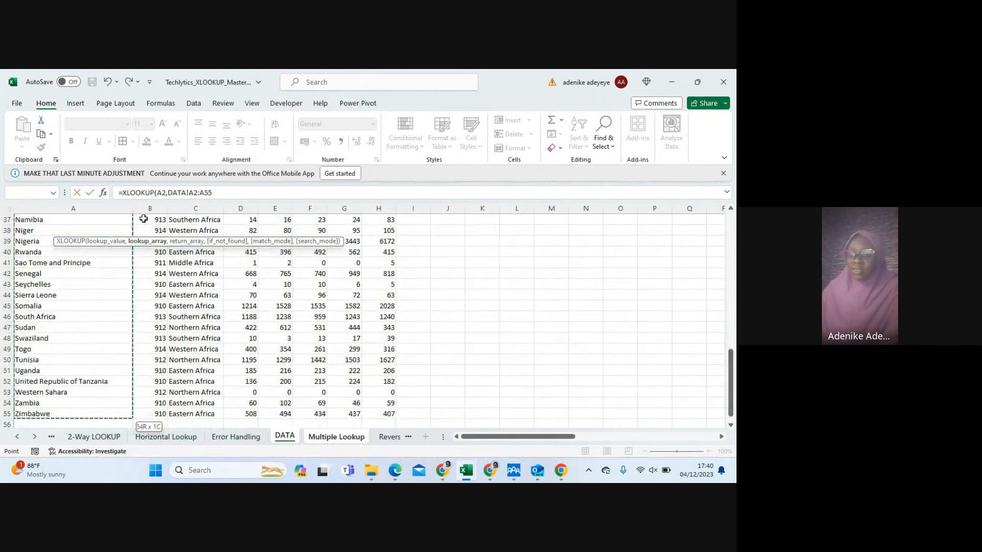
click(218, 190)
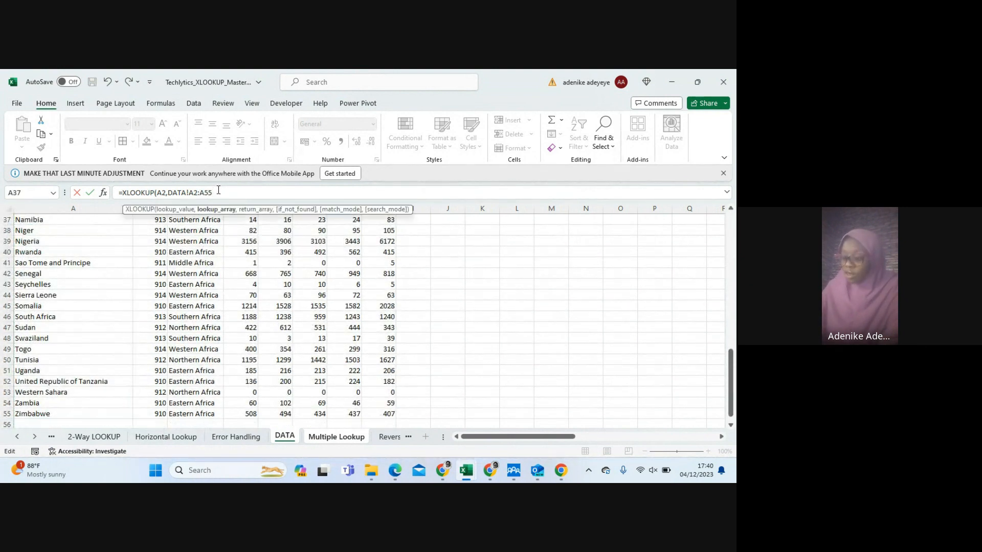
text(,)
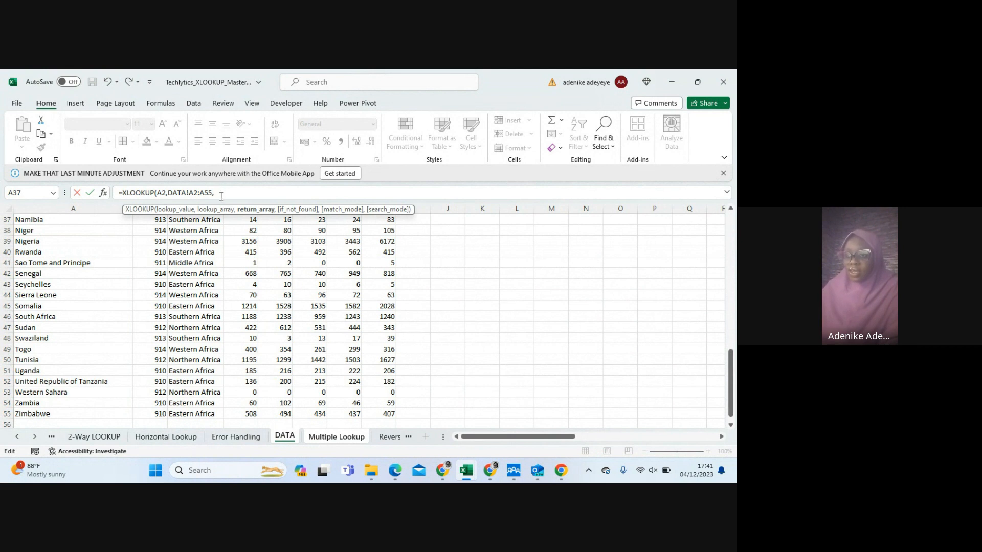
Set the return array to DATA!C2:H55, covering Region Name through 2022, and complete the XLOOKUP formula
scroll(262, 221, up, 9)
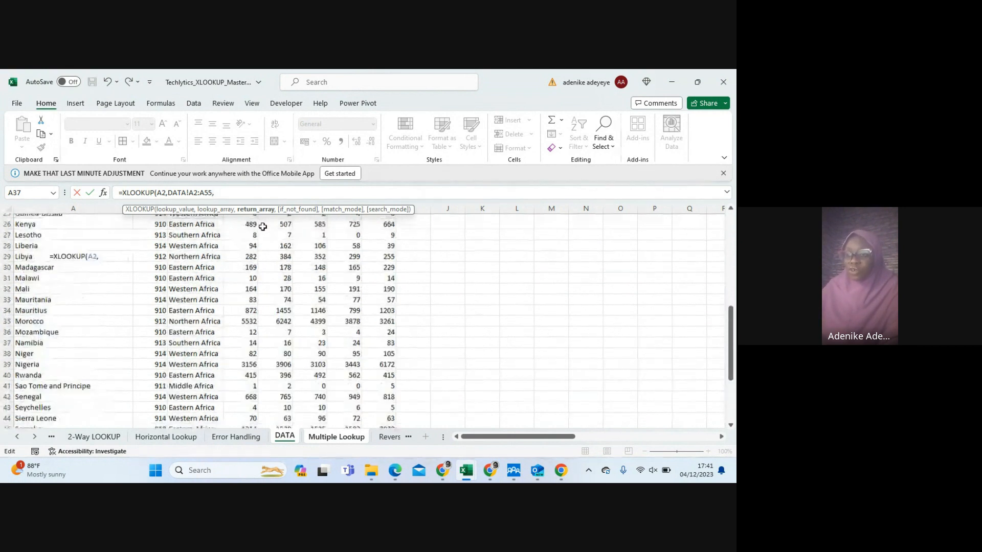
scroll(256, 235, up, 3)
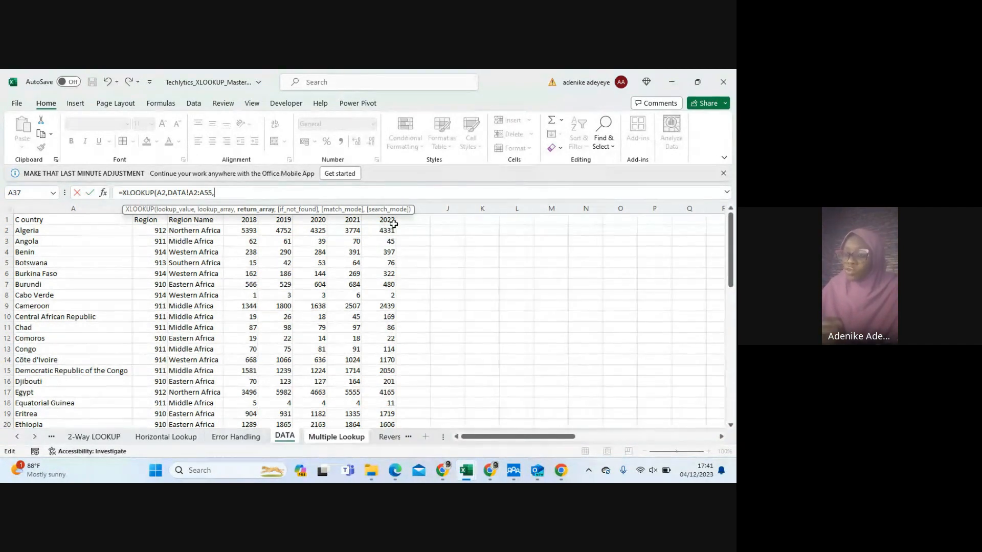
click(176, 231)
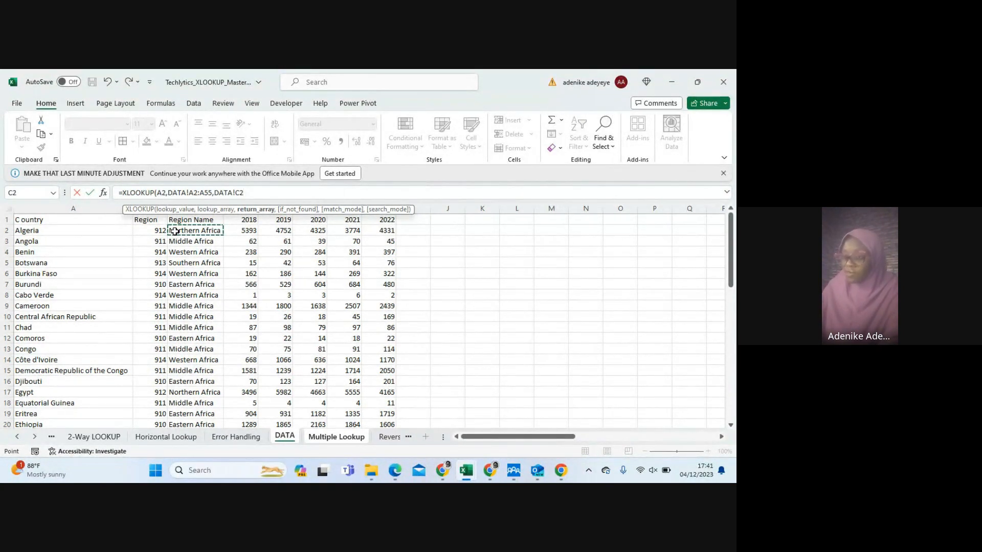
key(ctrl+shift+Right)
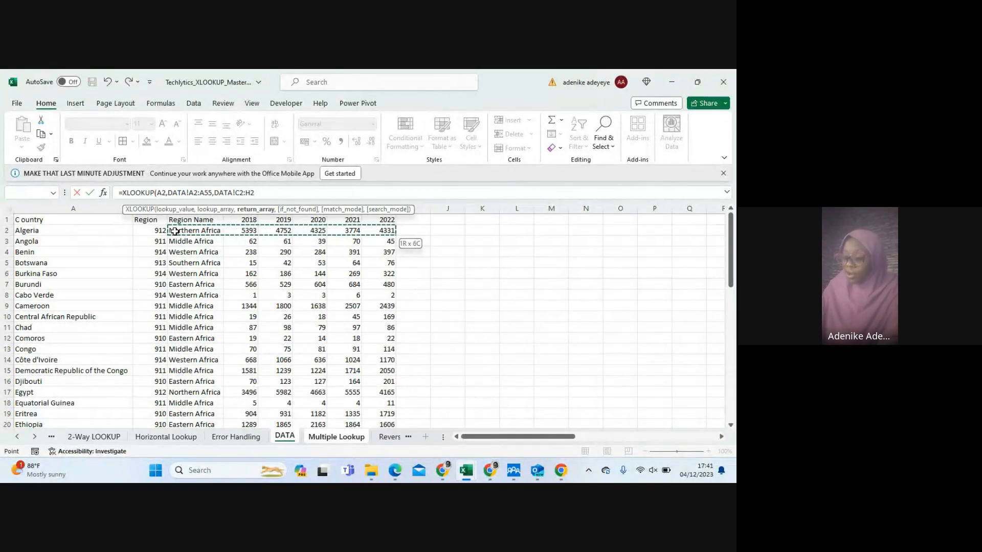
key(ctrl+shift+Down)
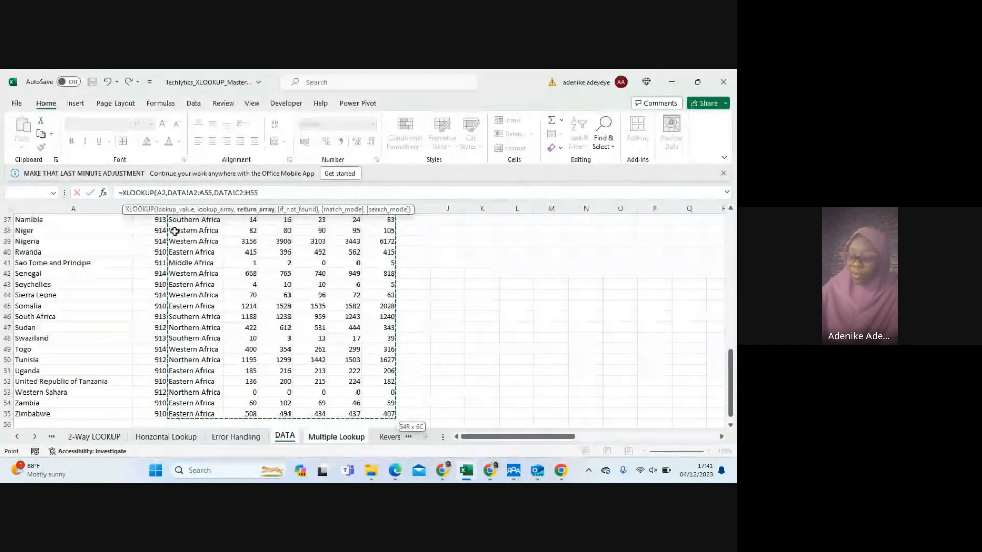
text())
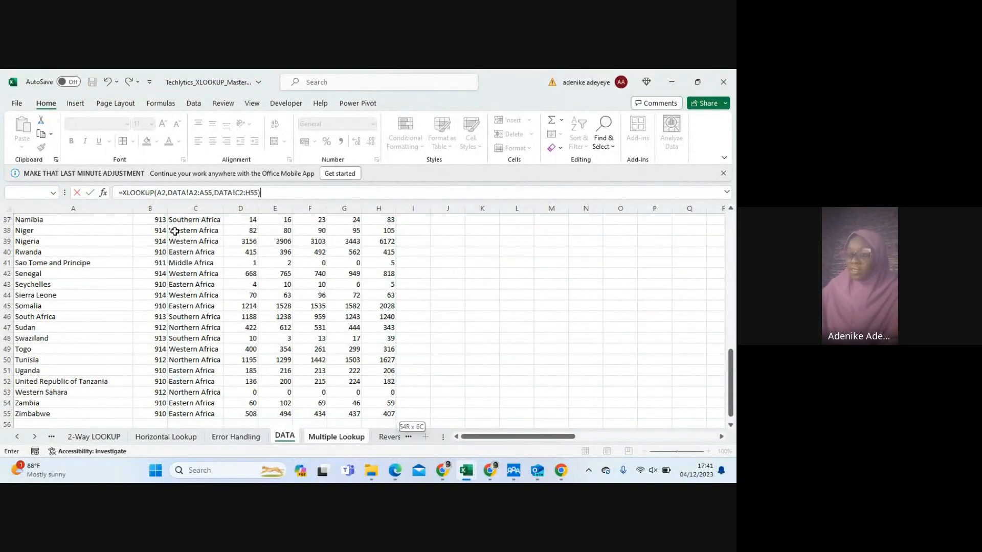
key(Return)
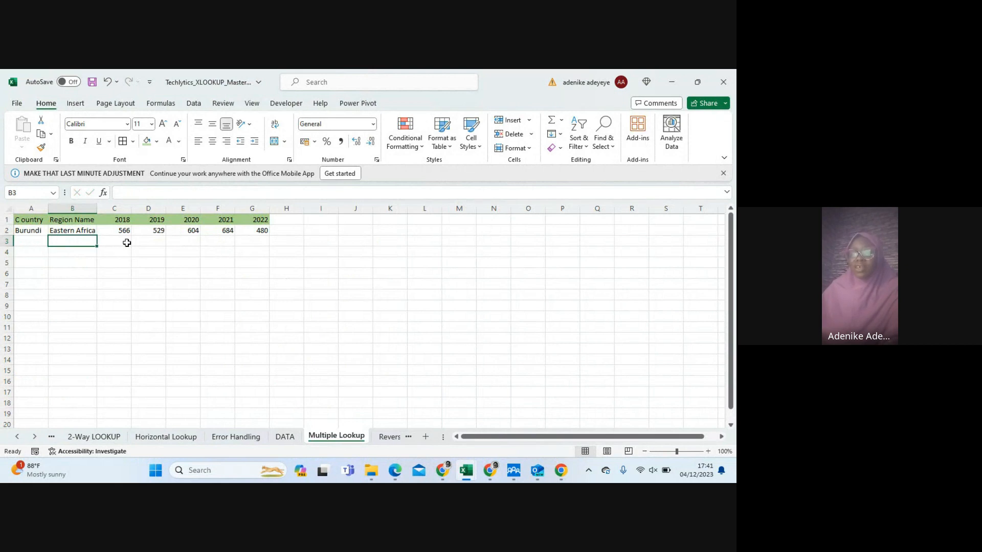
Review the finished formula in B2, and change the lookup country in A2 to Nigeria to test it
click(72, 232)
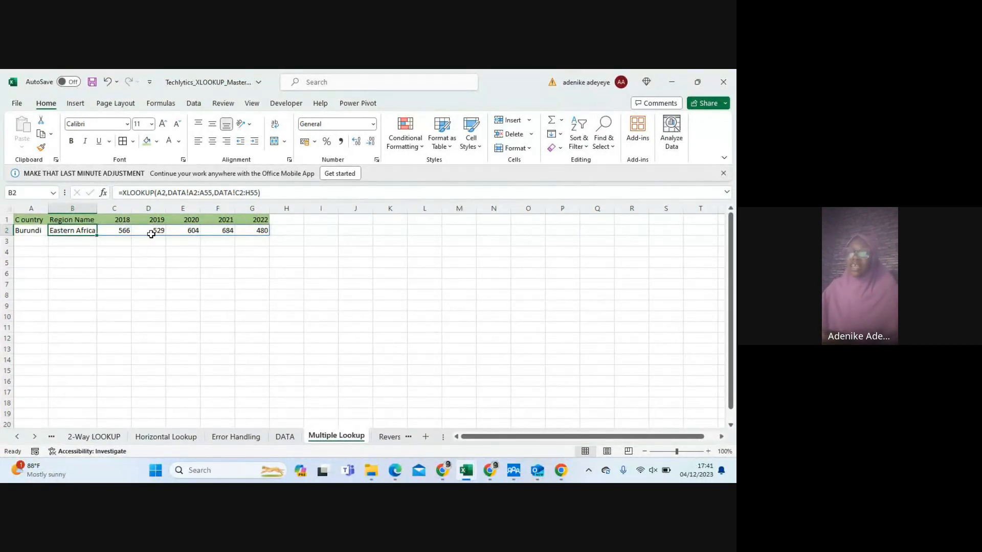
click(33, 231)
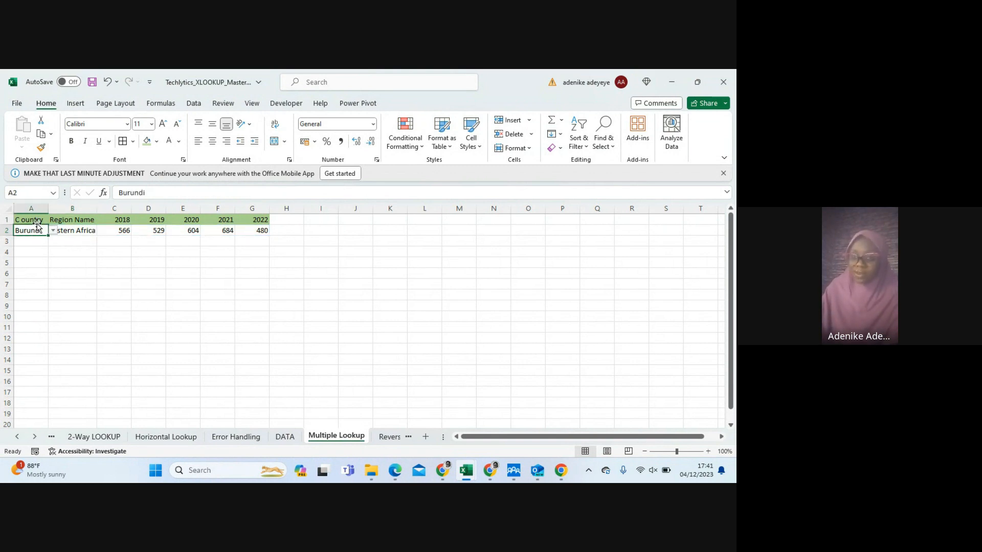
text(N)
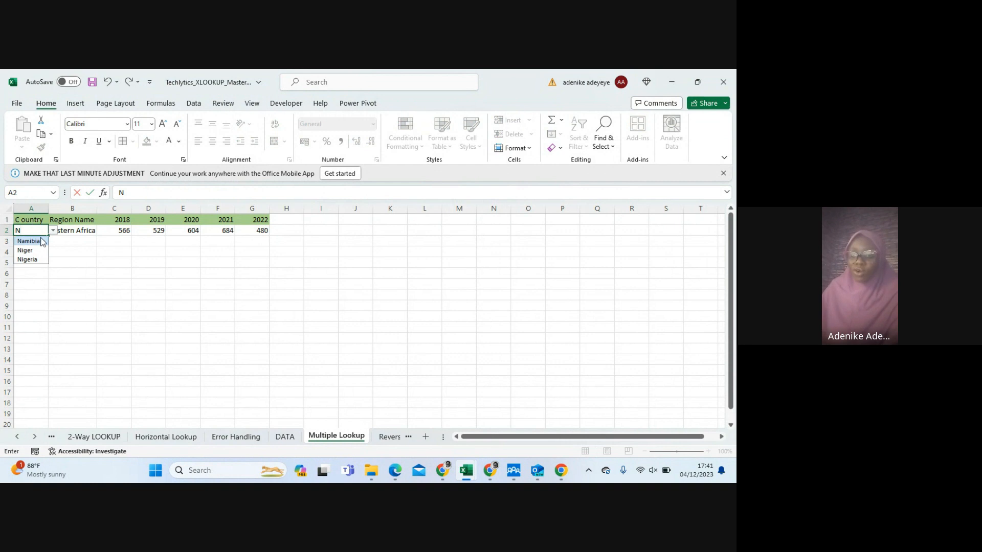
click(32, 259)
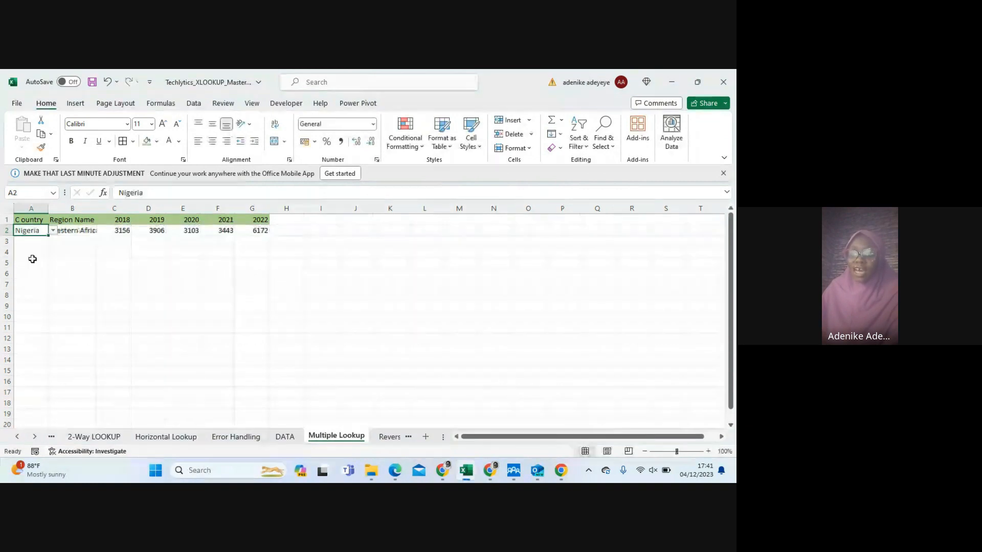
Test the multiple-column lookup by changing the country in A2 to Angola and to Côte d'Ivoire
click(52, 232)
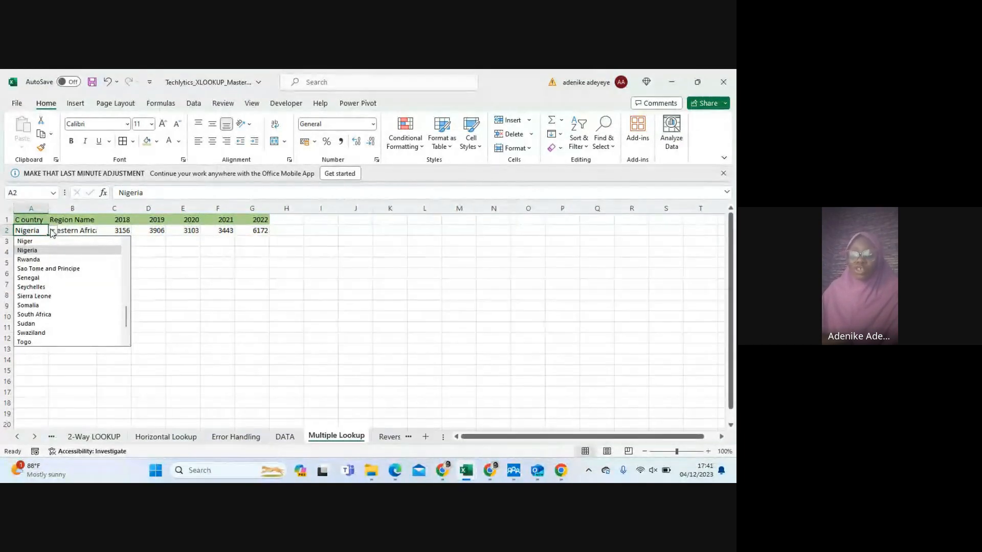
scroll(37, 259, down, 2)
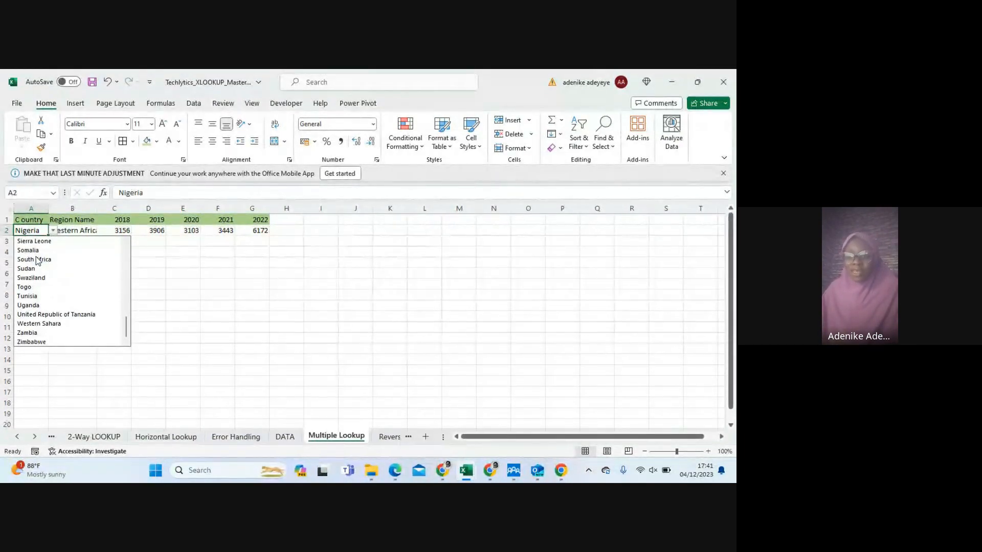
scroll(37, 261, up, 12)
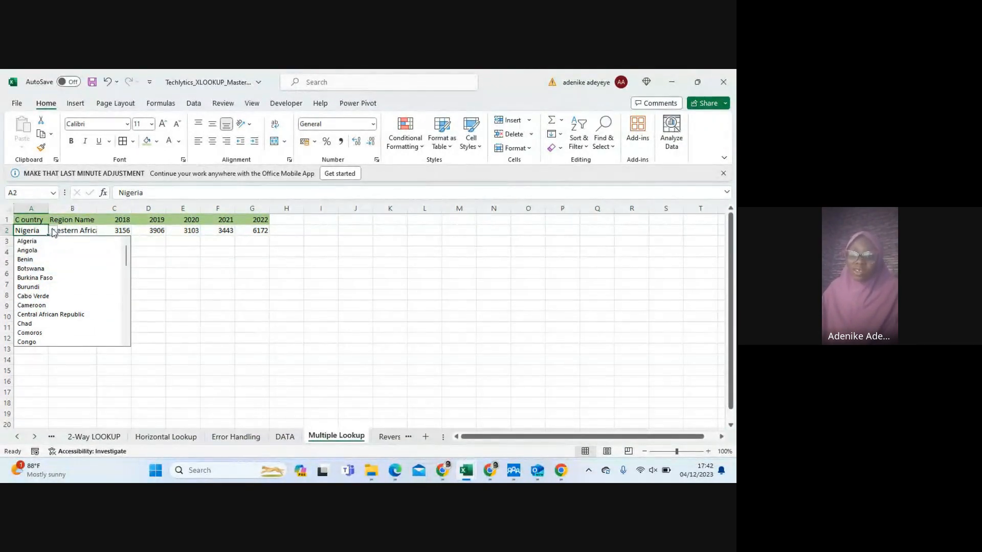
click(37, 251)
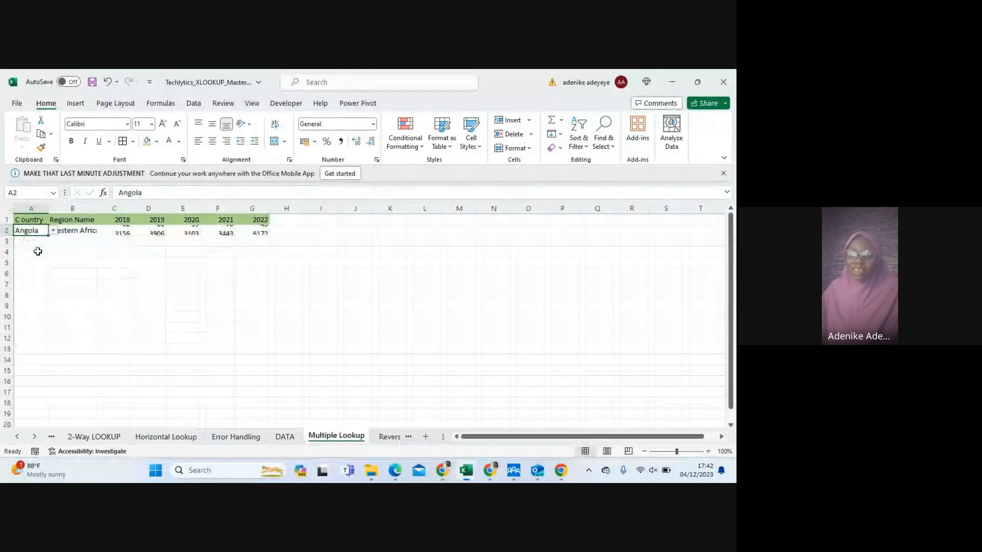
click(53, 231)
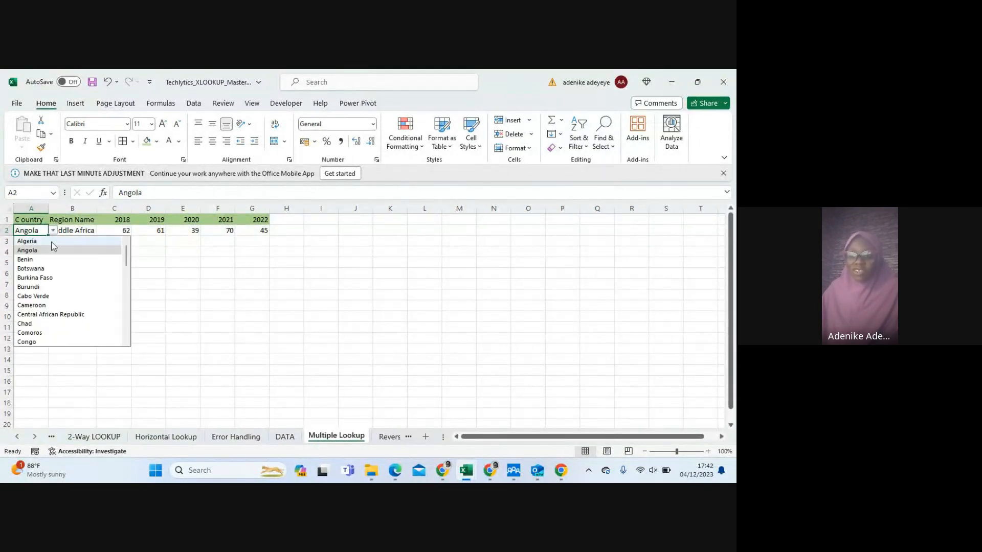
scroll(61, 287, down, 2)
click(31, 325)
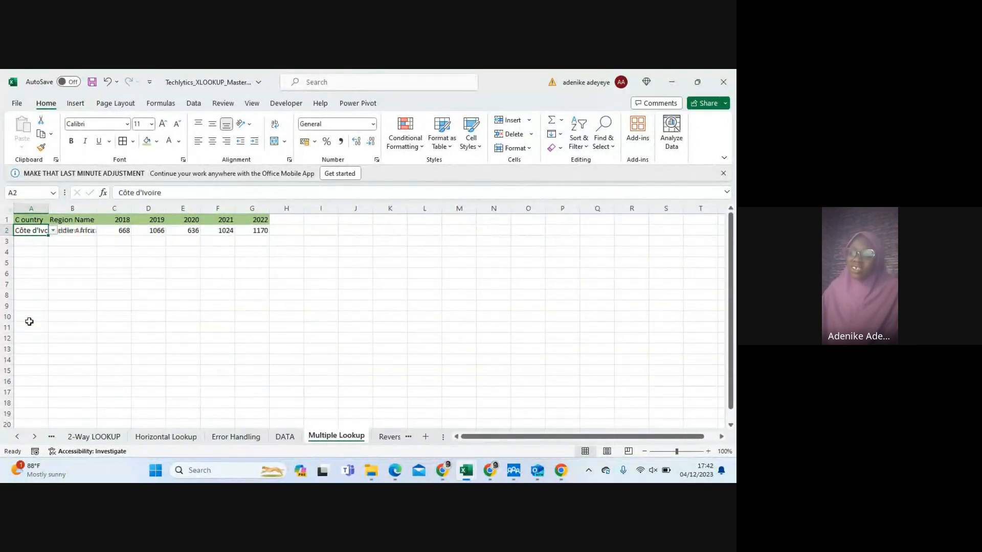
Test the lookup with two more countries in A2, choosing Eritrea and finally Comoros
click(53, 231)
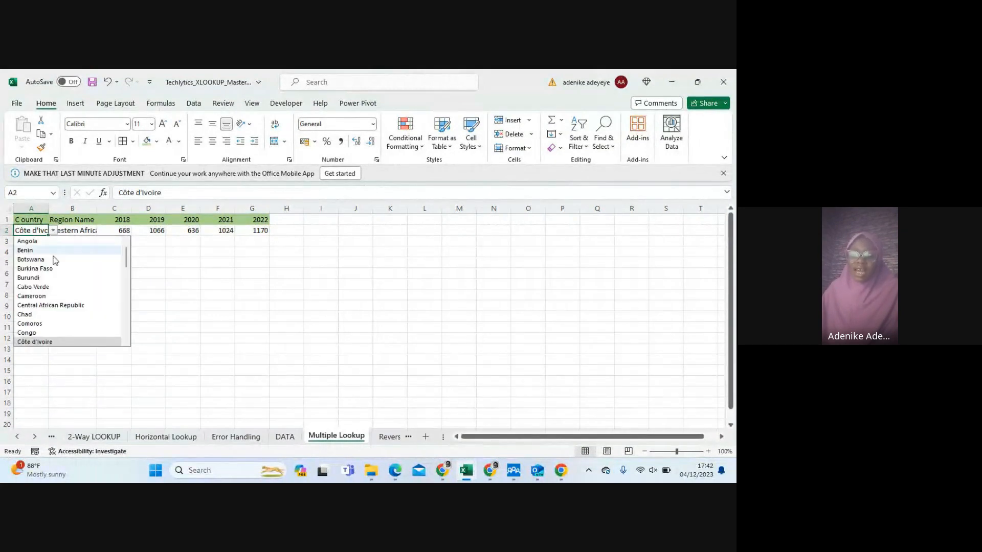
scroll(62, 286, down, 2)
click(35, 332)
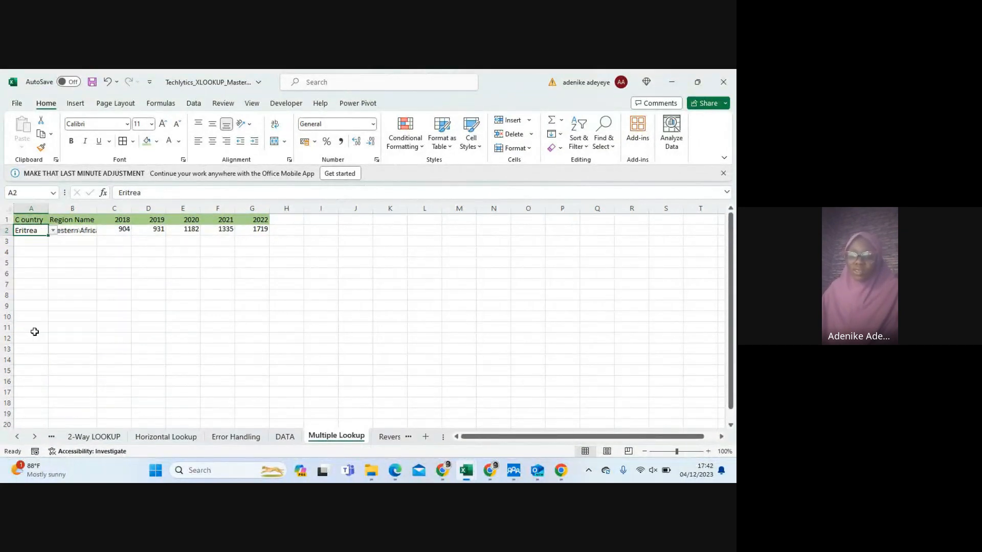
click(53, 231)
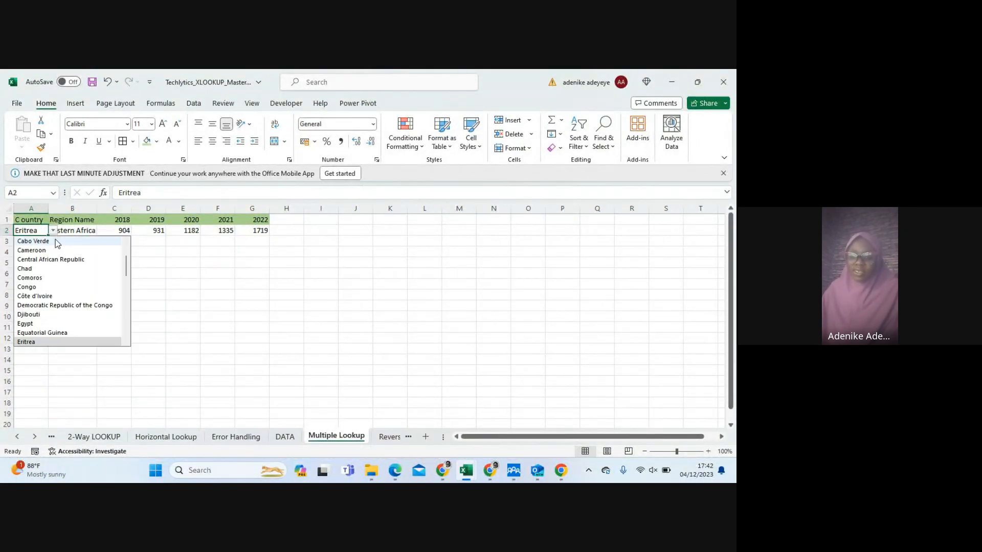
click(30, 278)
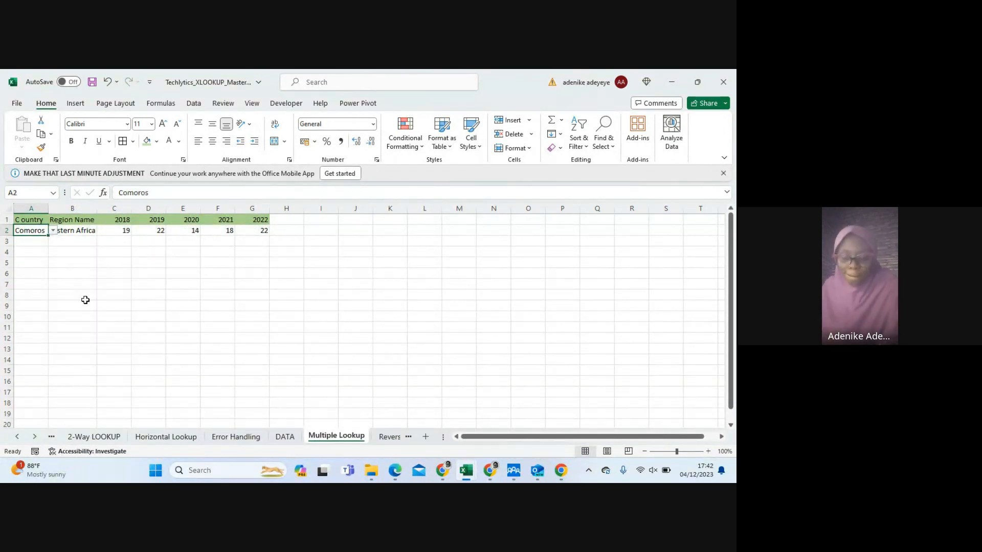
Open the Reversed Search sheet and look through its country data and the Total Immigrants lookup value in I3
scroll(87, 301, down, 1)
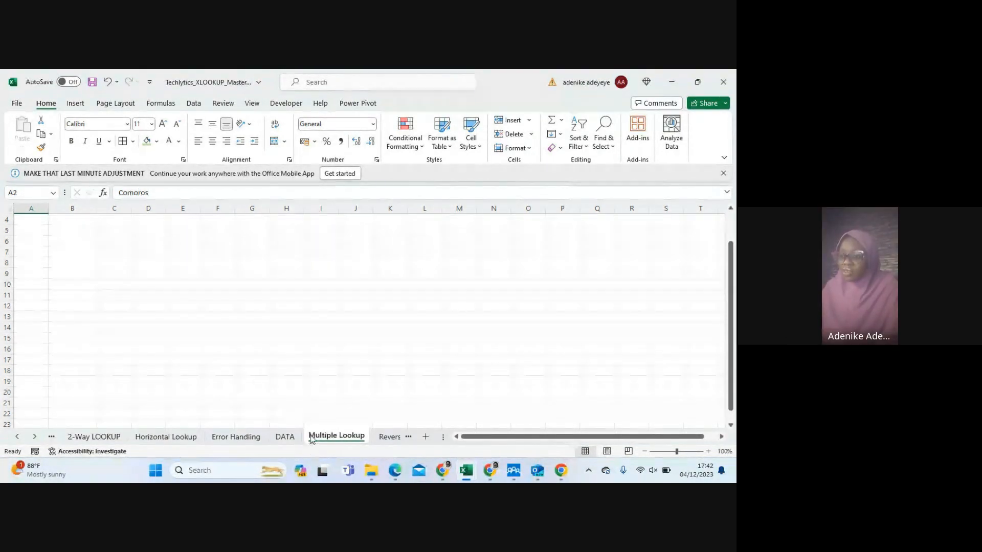
click(34, 438)
click(35, 438)
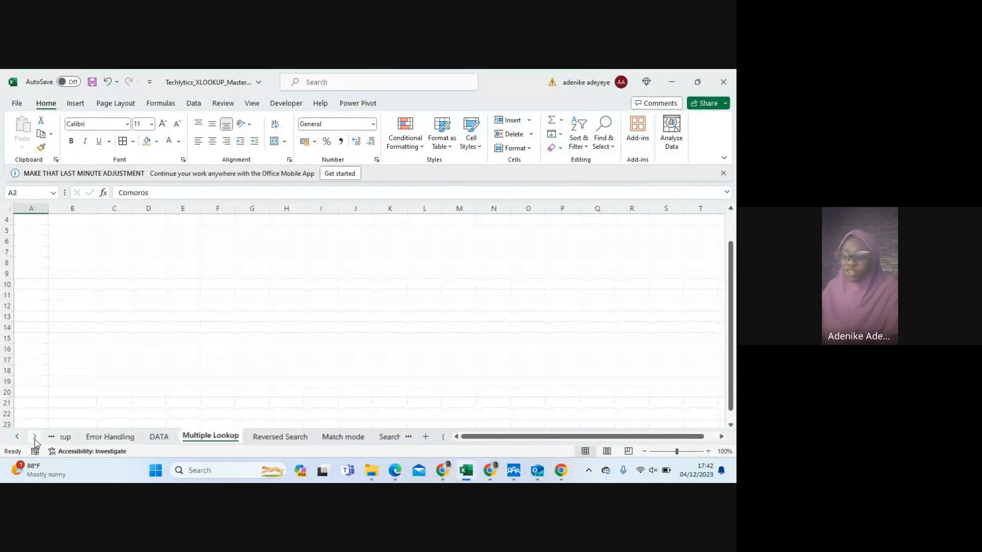
click(260, 437)
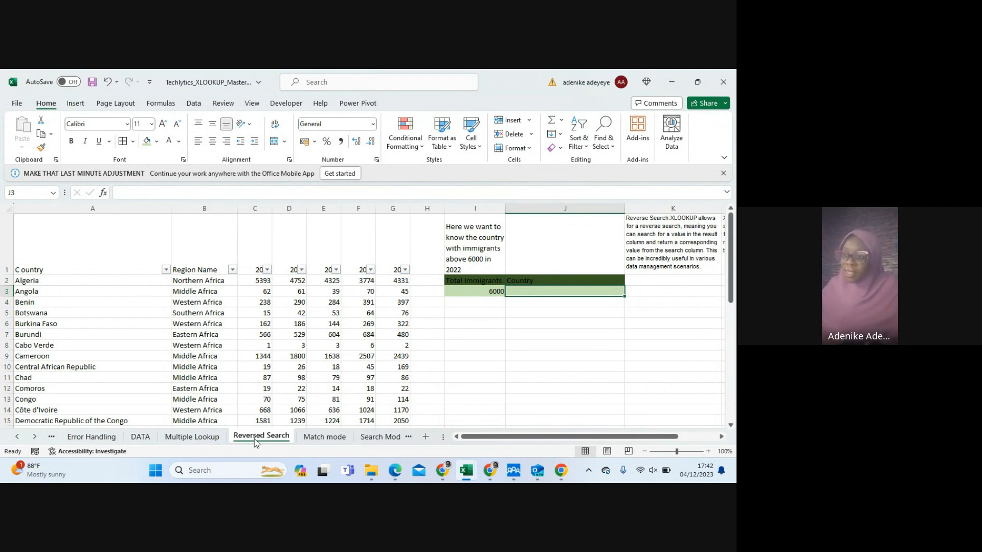
click(469, 291)
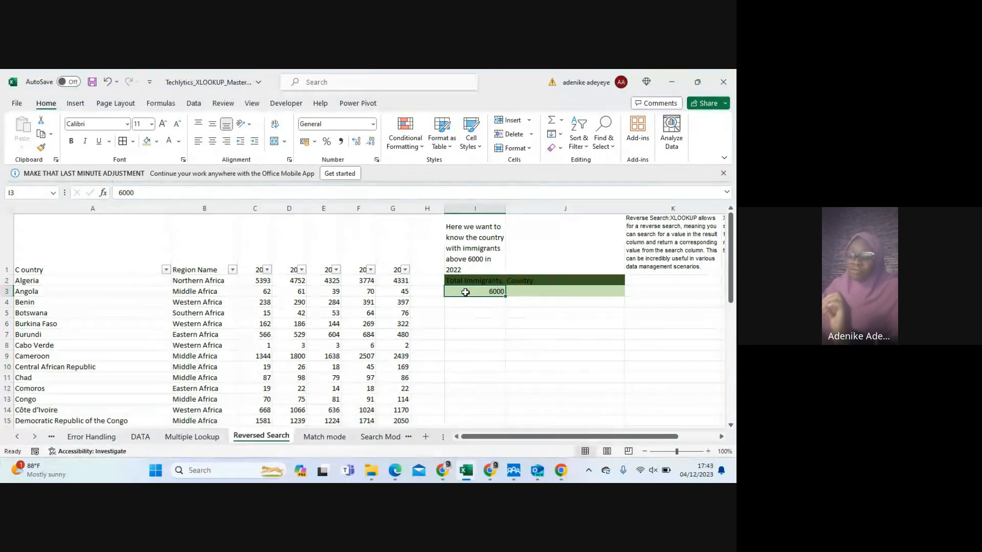
scroll(466, 293, down, 1)
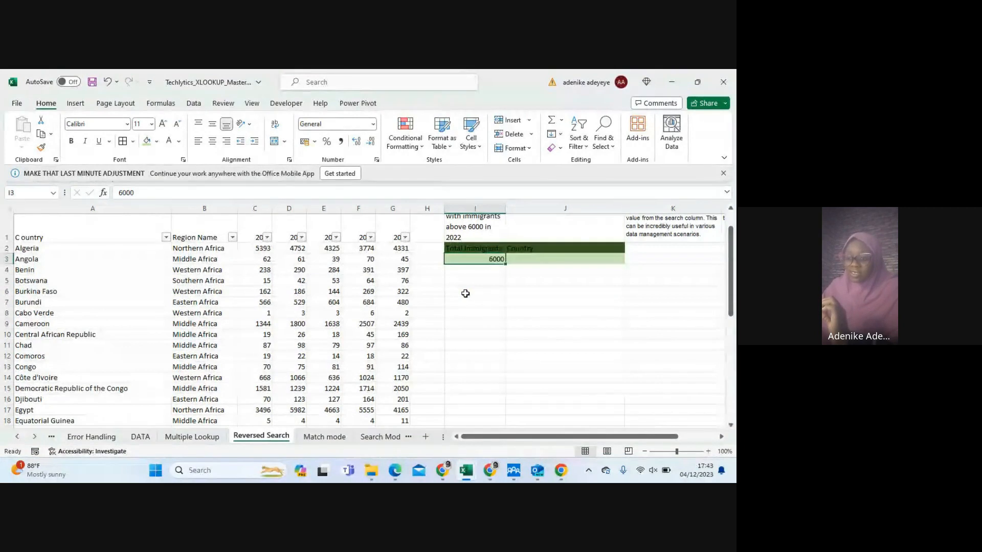
scroll(466, 293, down, 9)
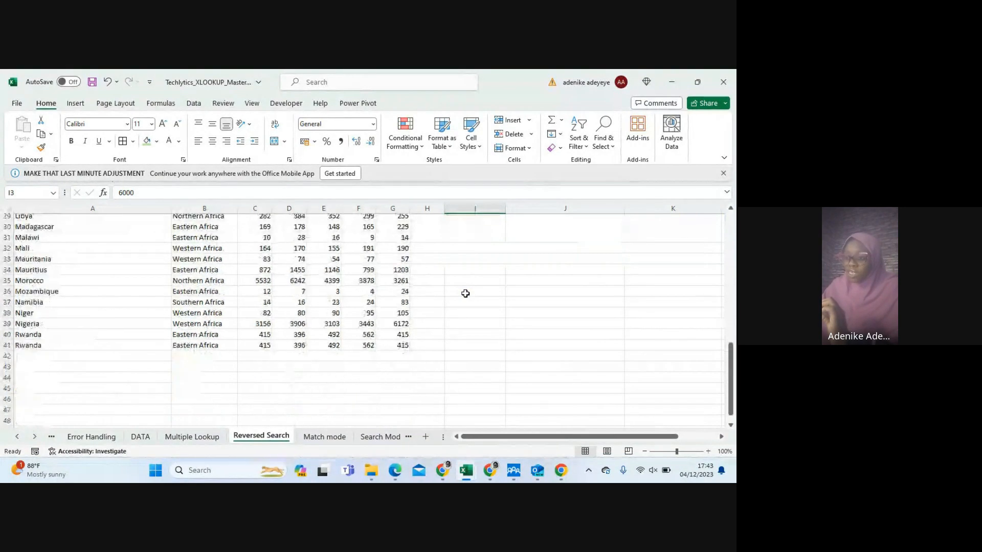
scroll(466, 293, up, 2)
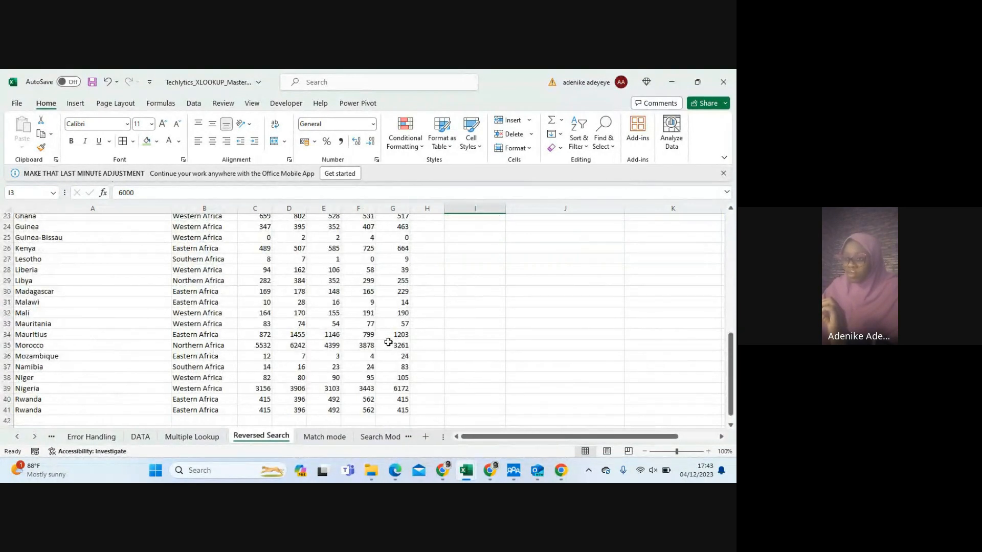
Check Mauritius's 2022 figure in G34 and enter 1230 as the Total Immigrants lookup value in I3
click(396, 333)
double_click(149, 189)
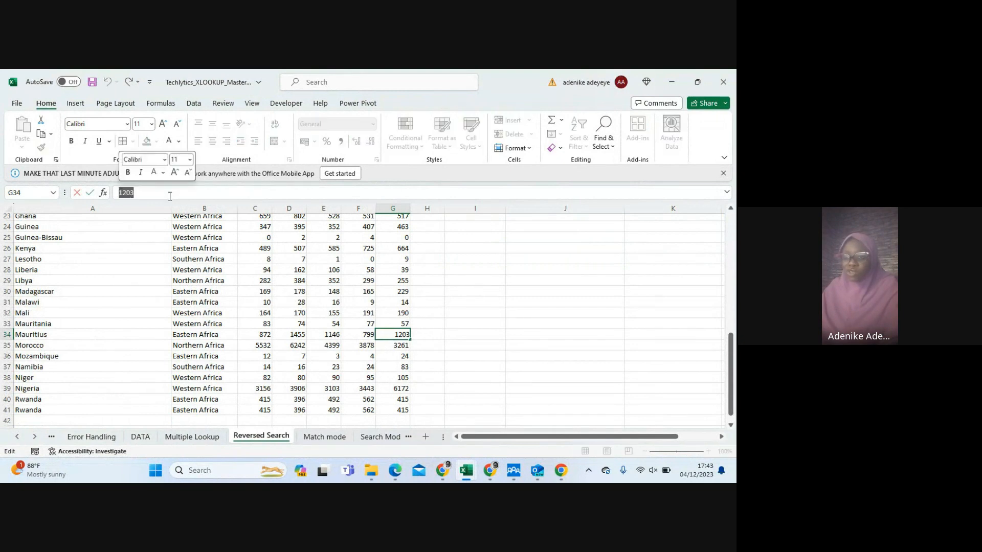
scroll(441, 292, up, 7)
click(491, 291)
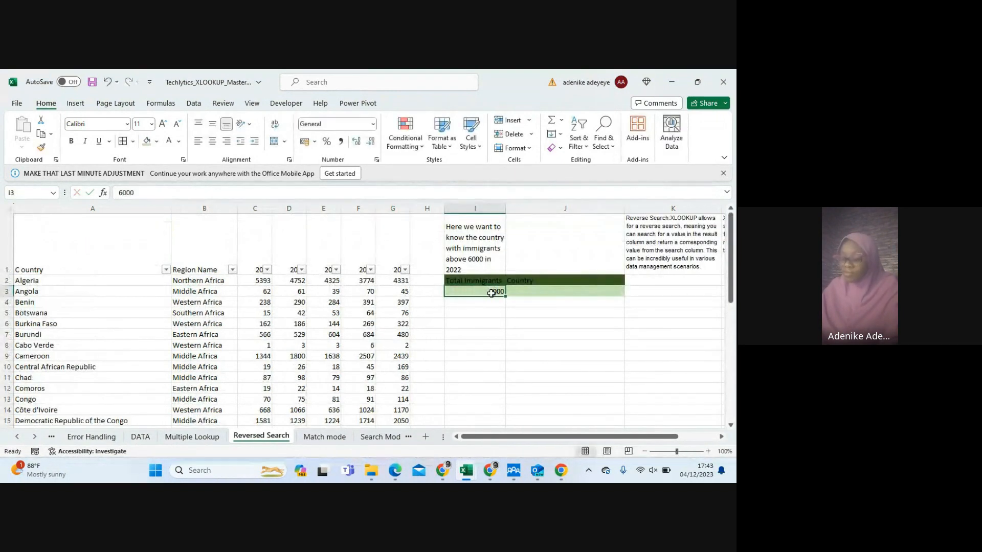
text(12)
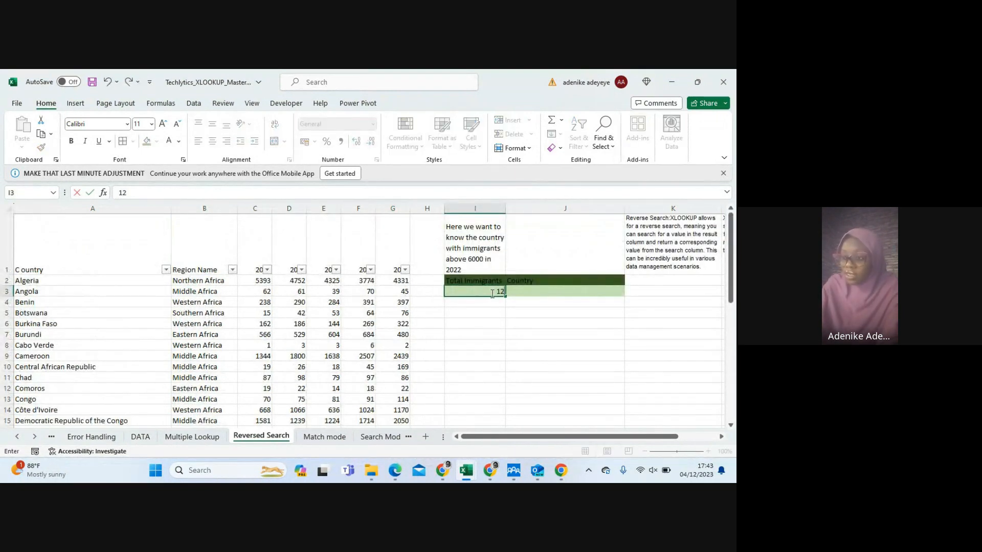
text(30)
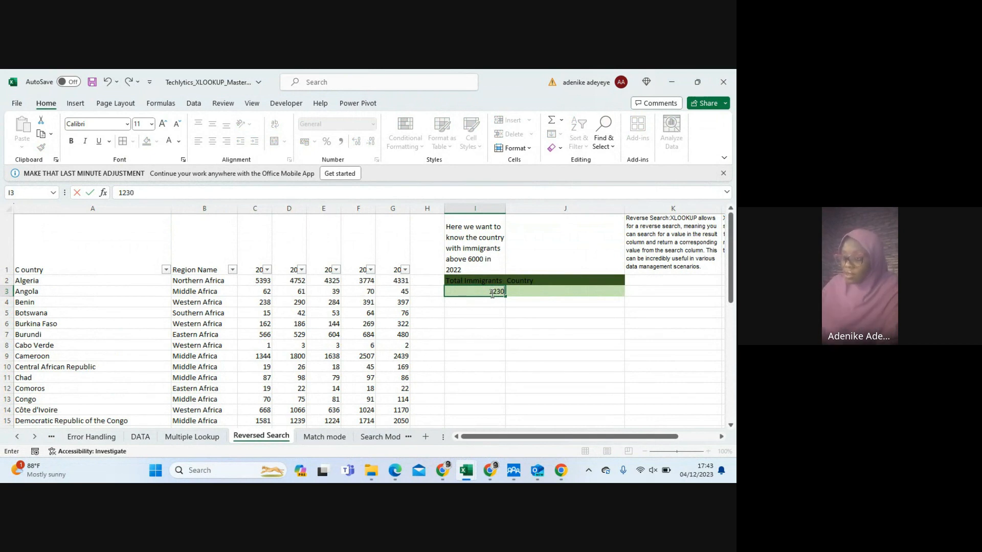
Recheck Mauritius's 2022 figure in the data and correct the Total Immigrants lookup value in I3 to 1203
scroll(491, 326, down, 3)
scroll(491, 326, down, 3)
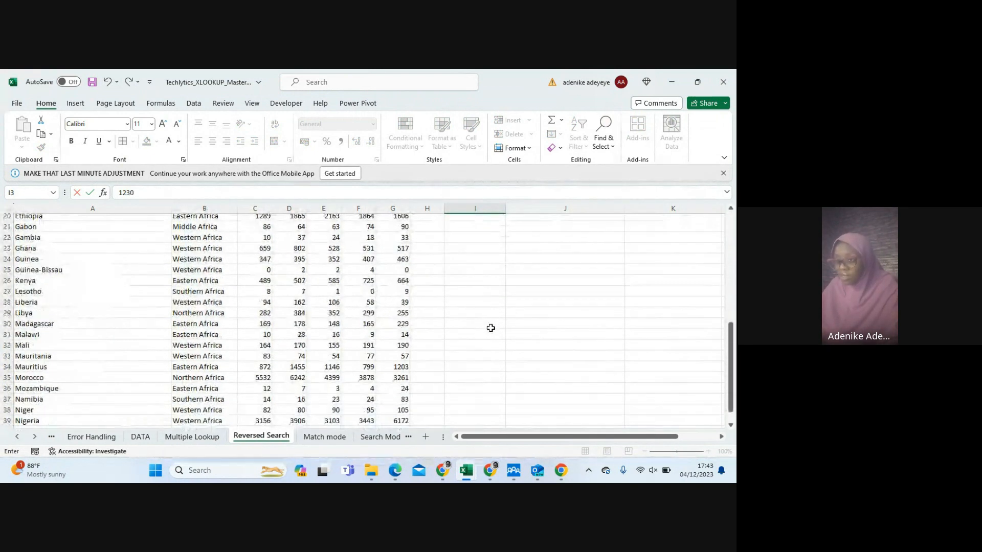
scroll(489, 330, up, 7)
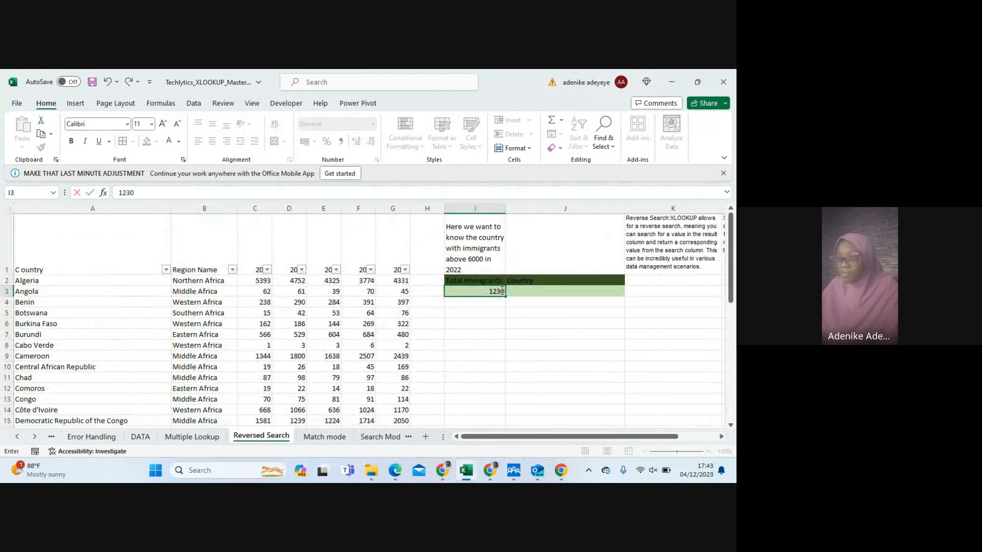
click(502, 291)
key(BackSpace)
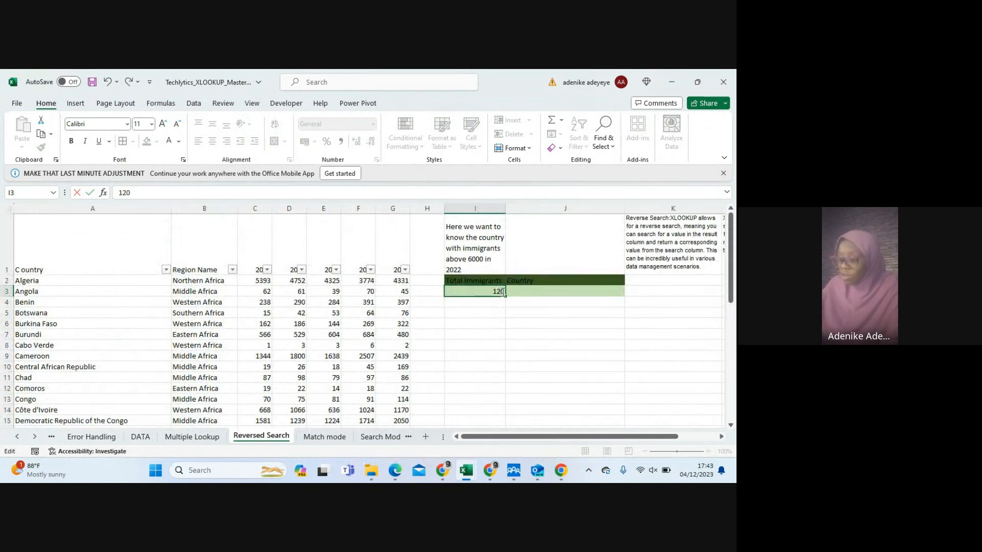
text(3)
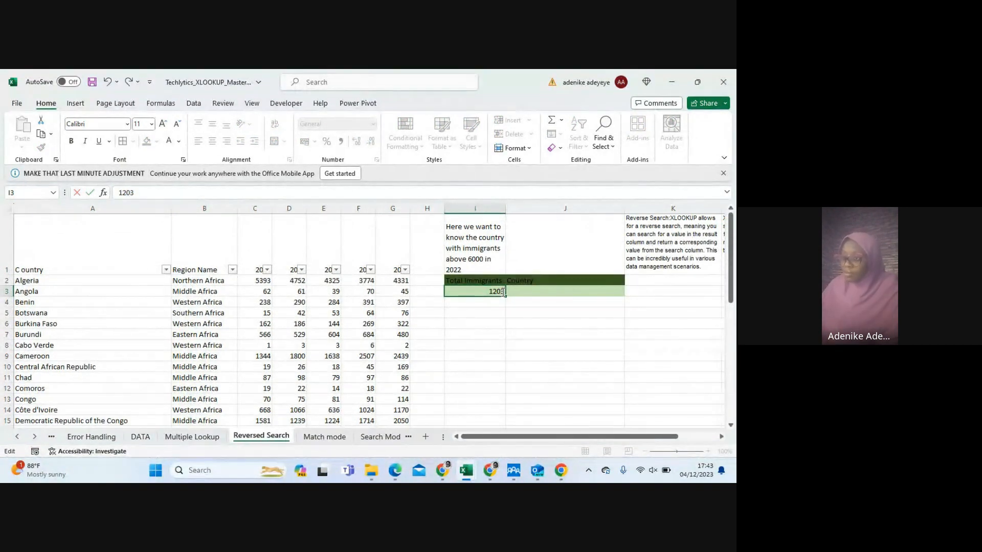
key(Return)
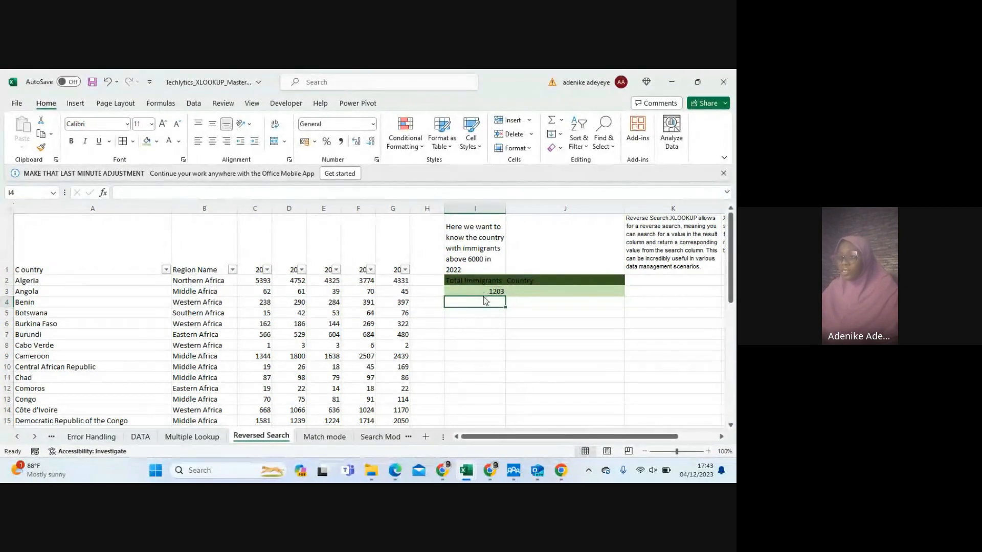
click(482, 292)
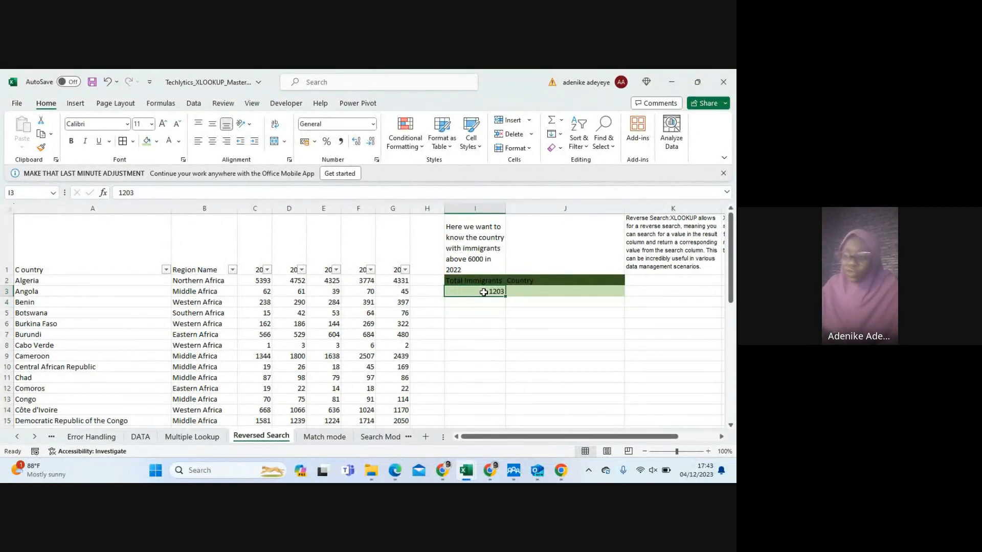
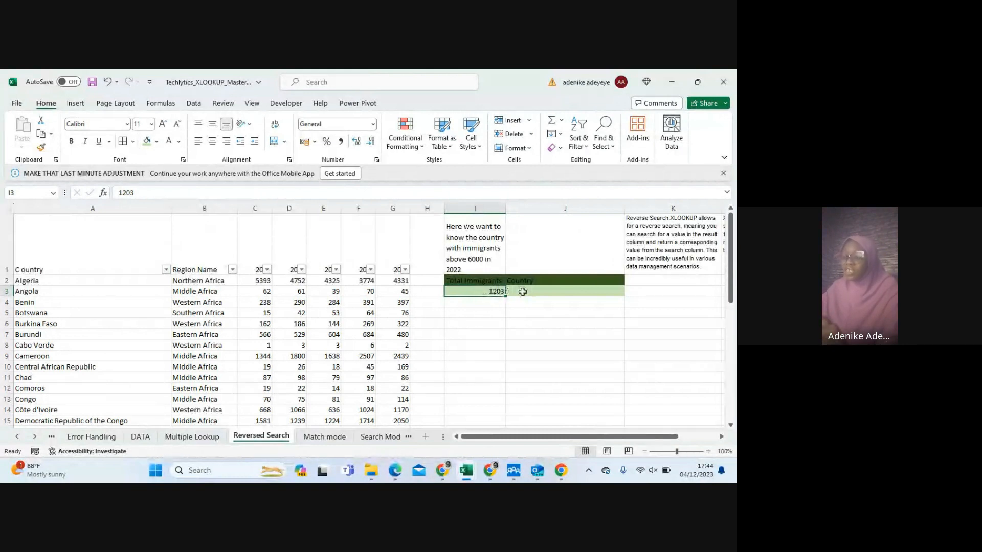
Start an XLOOKUP formula in J3 with I3 as the lookup value and the 2022 figures G2:G41 as the lookup array
click(522, 291)
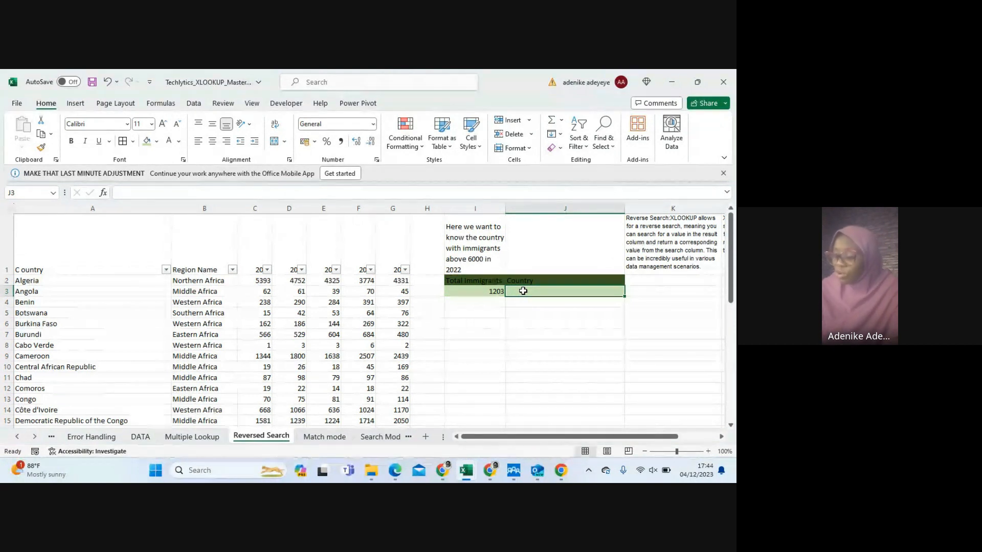
text(=)
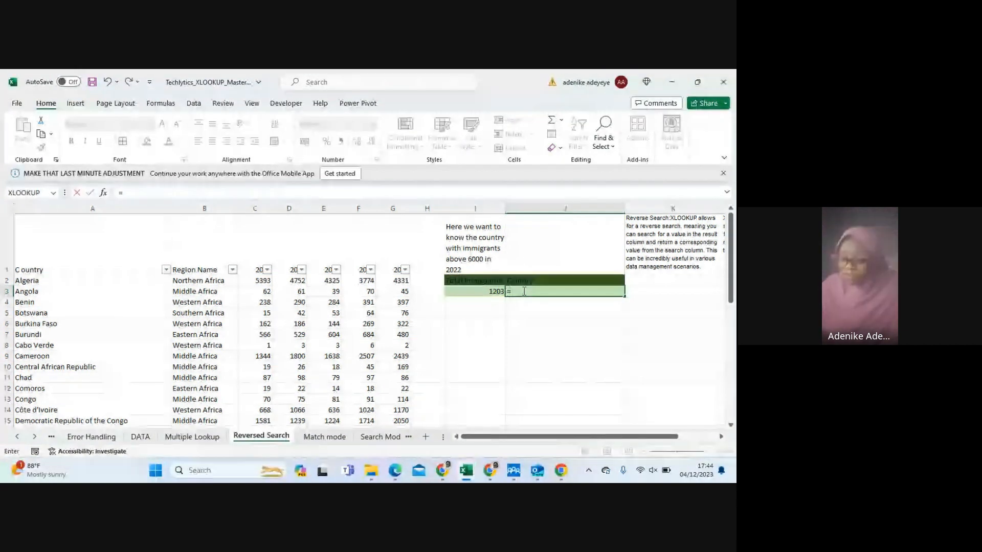
text(XLOOKUP()
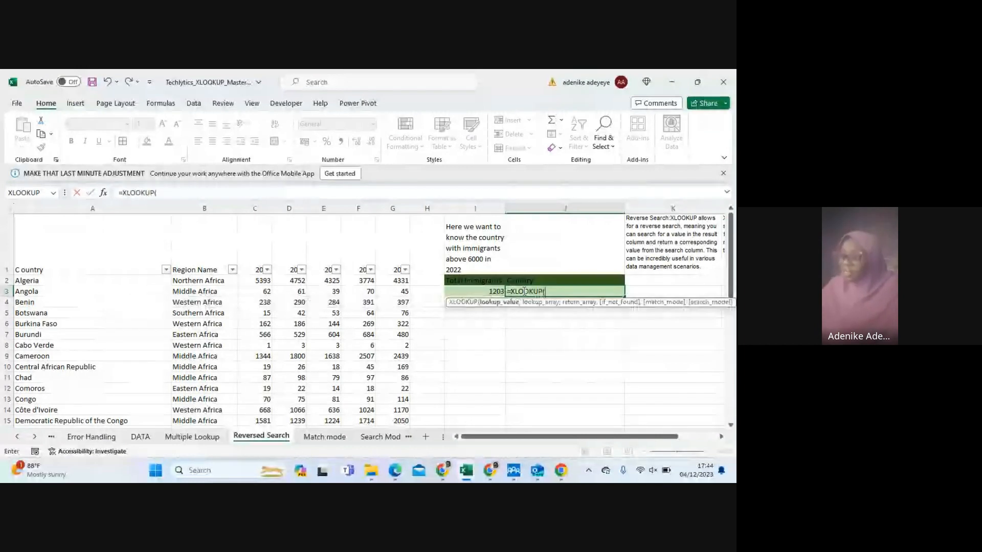
key(Tab)
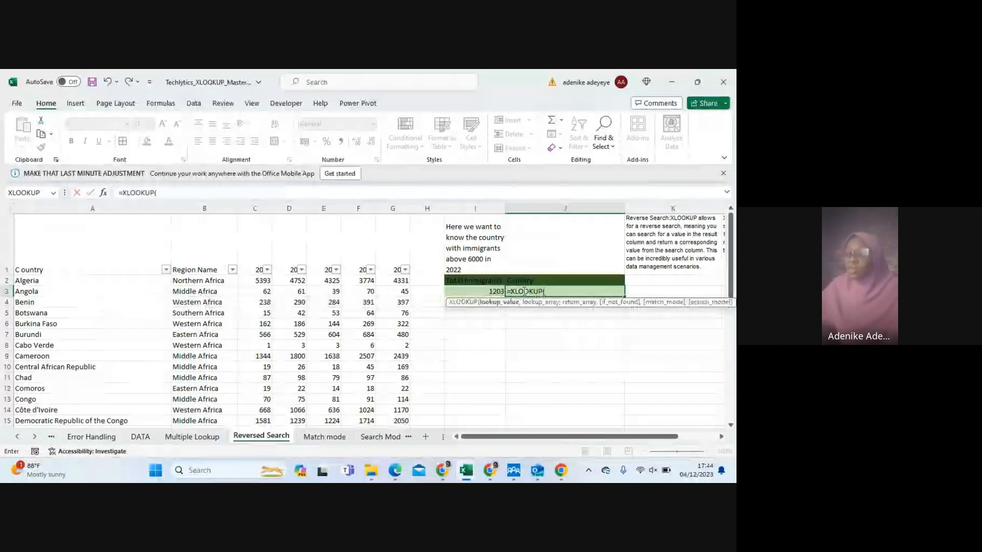
click(490, 292)
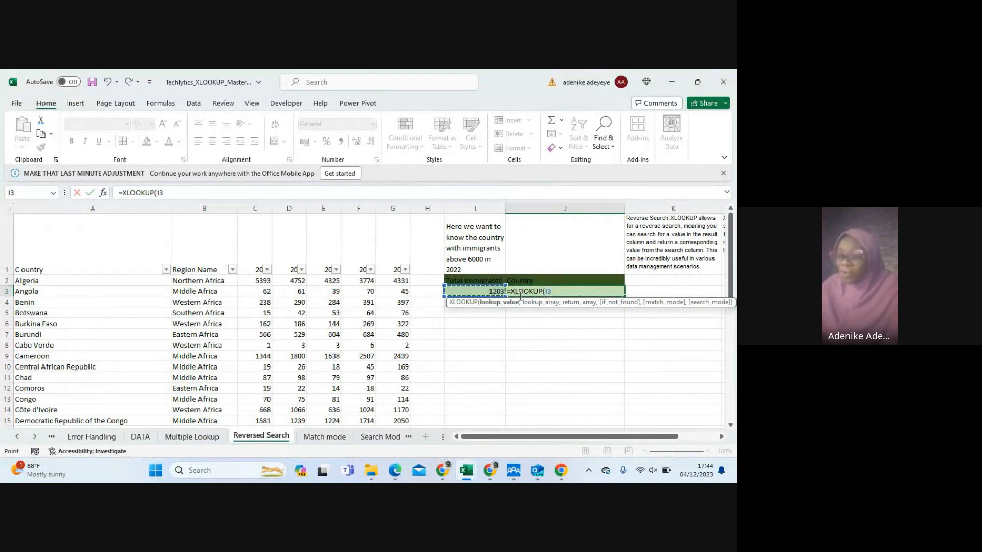
text(,)
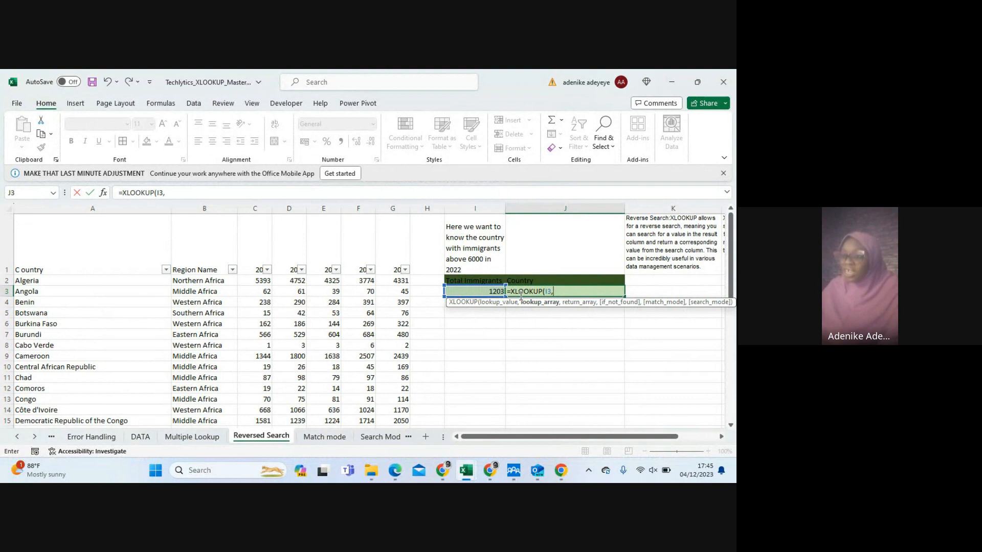
click(391, 279)
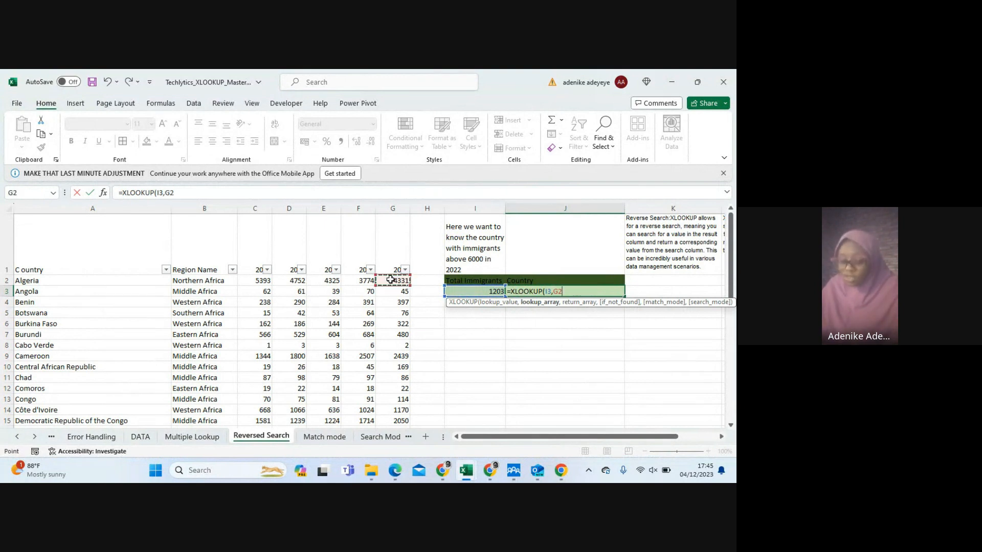
key(ctrl+shift+Down)
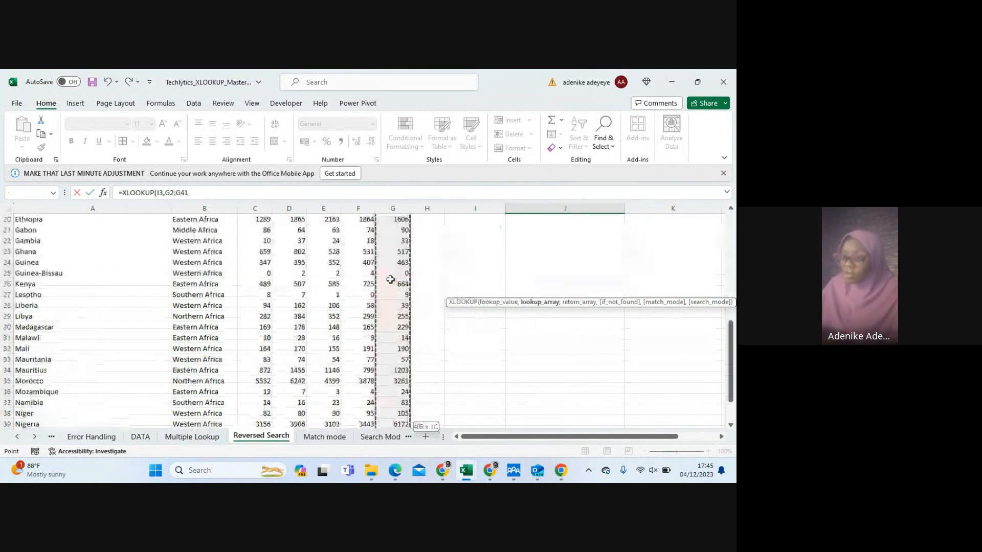
click(218, 188)
text(,)
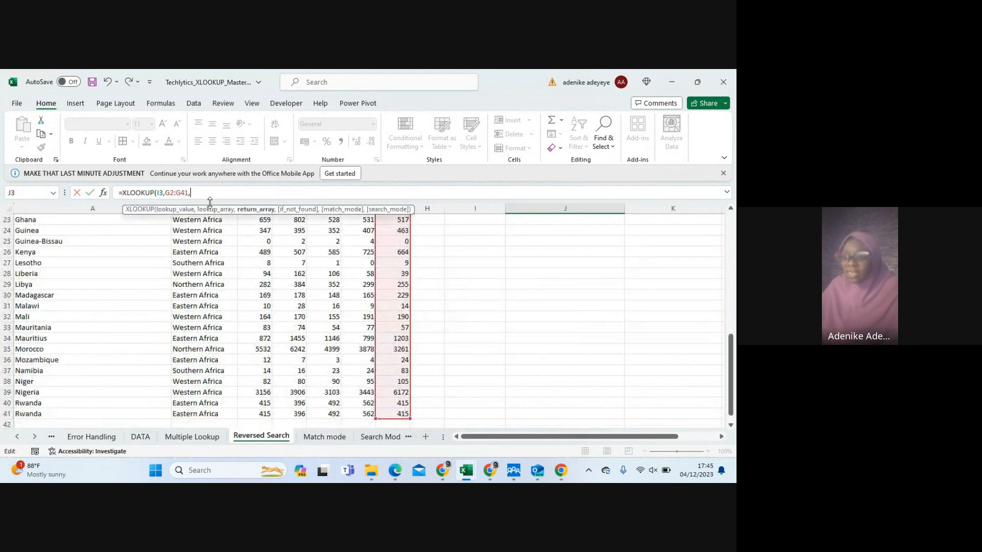
Complete the J3 XLOOKUP with the country names A2:A41 as the return array and review the resulting formula
scroll(55, 292, up, 5)
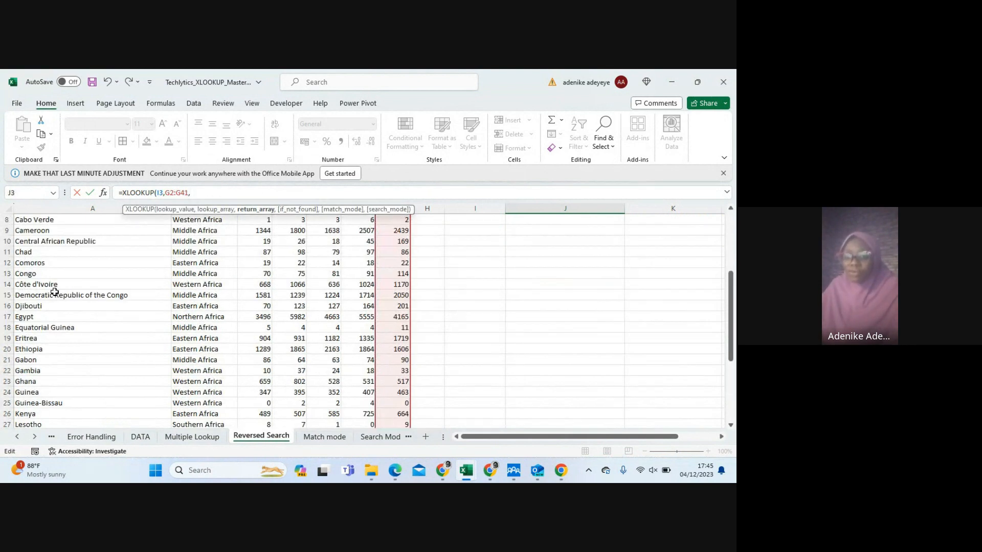
scroll(55, 292, up, 3)
click(40, 282)
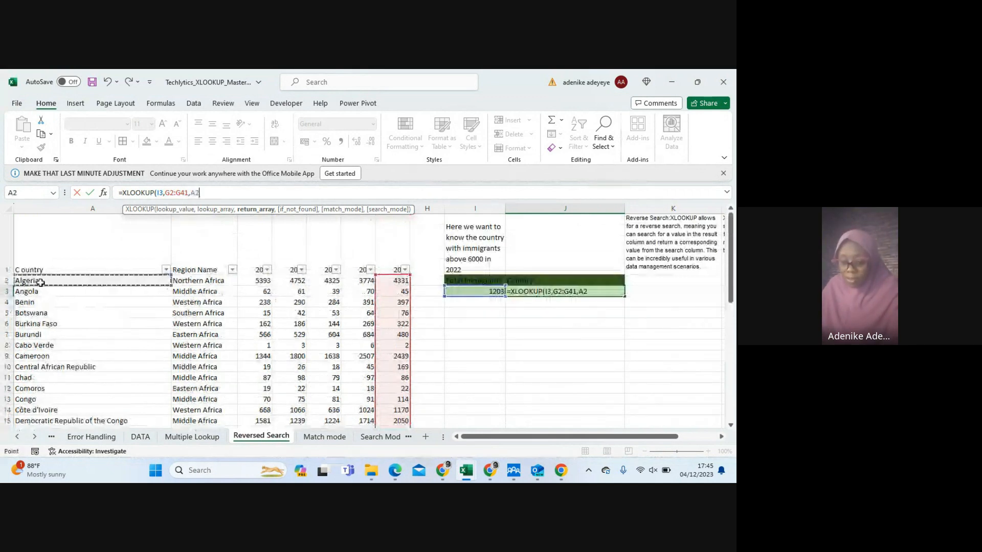
key(ctrl+shift+Down)
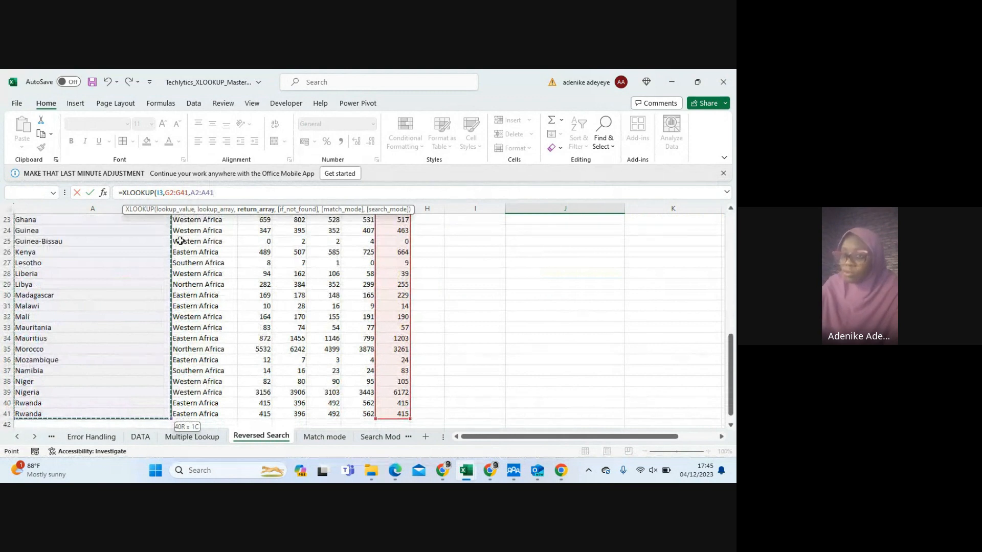
key(Return)
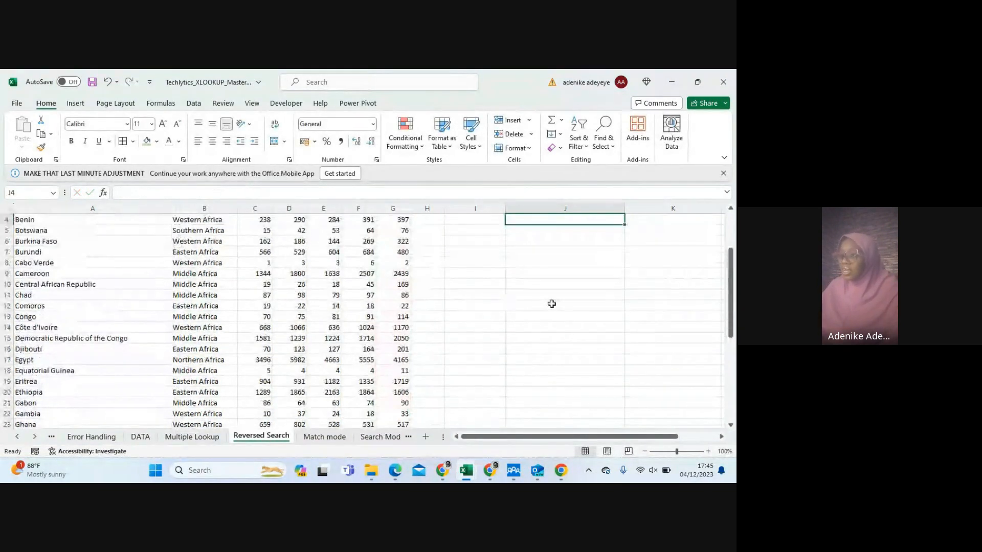
scroll(551, 304, up, 1)
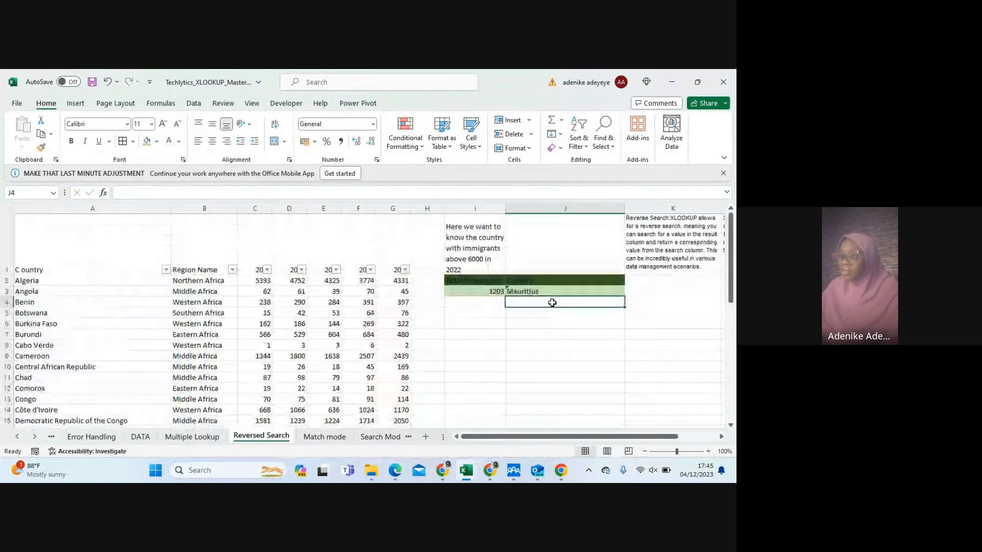
click(517, 292)
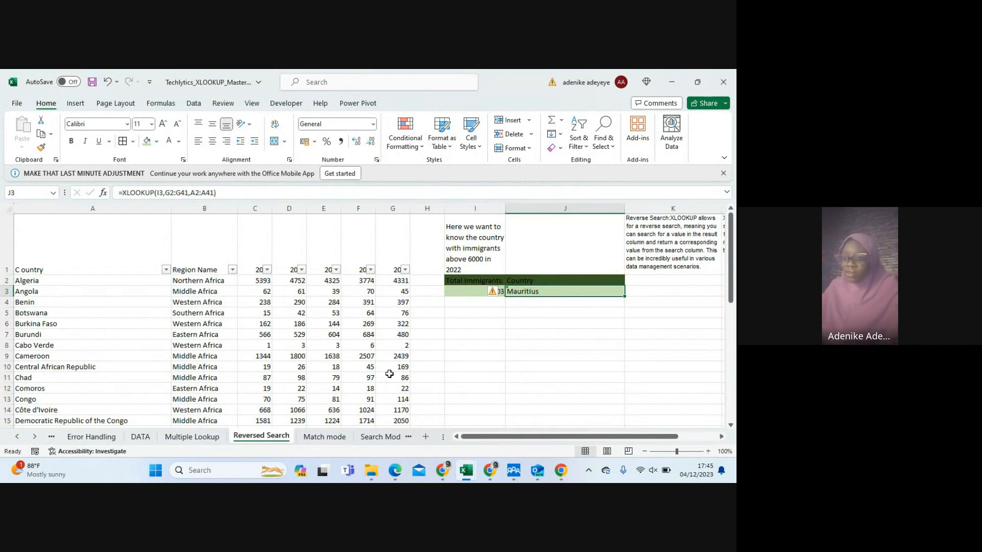
Open the Match mode sheet and look through its country list and 2022 figures
click(317, 436)
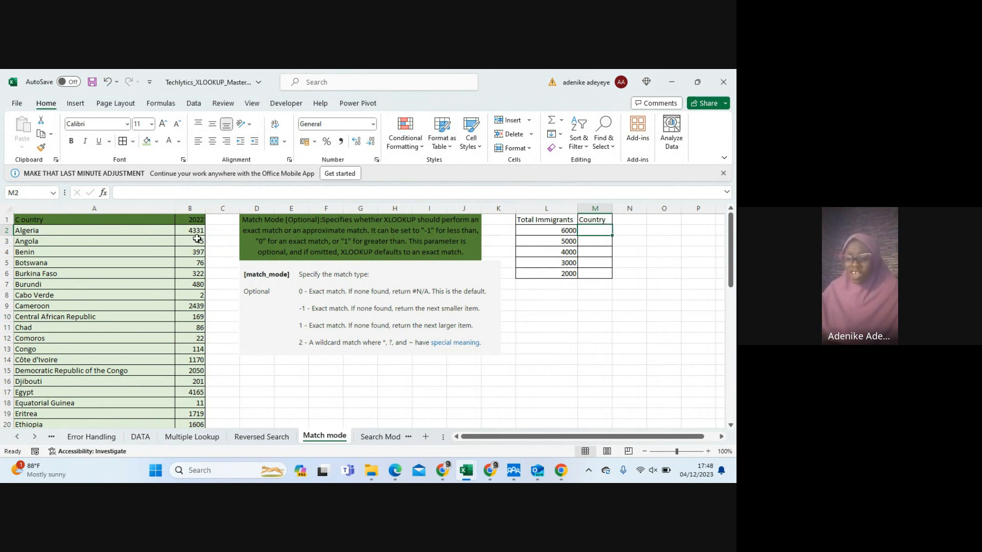
scroll(198, 239, down, 4)
scroll(198, 239, up, 4)
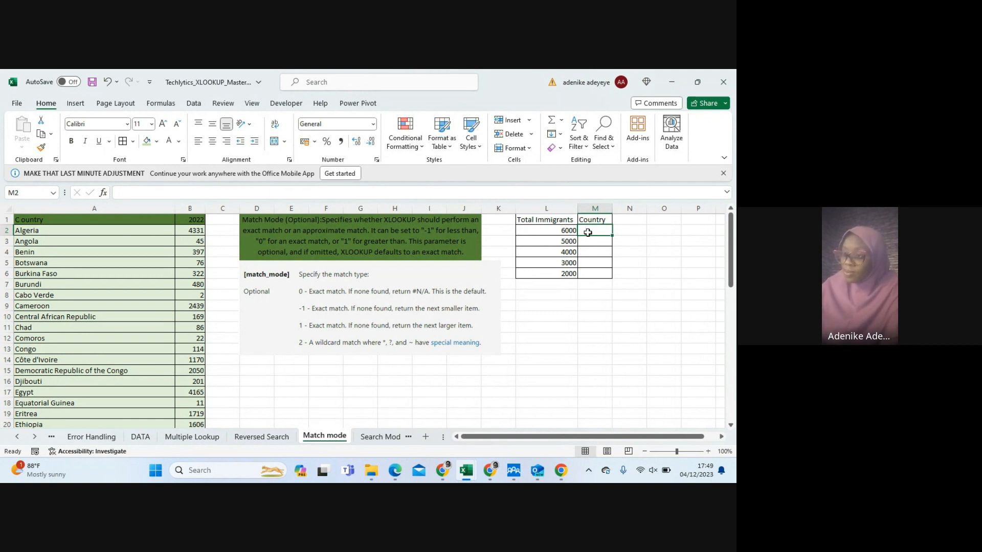
Start an XLOOKUP formula in M2 with L2 as the lookup value and the 2022 figures B2:B55 as the lookup array
text(=)
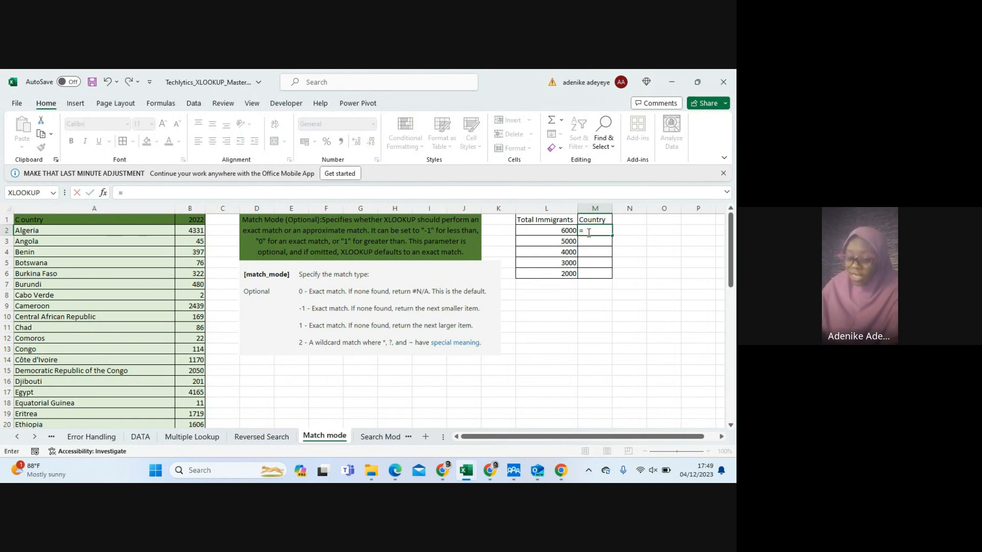
text(XLO)
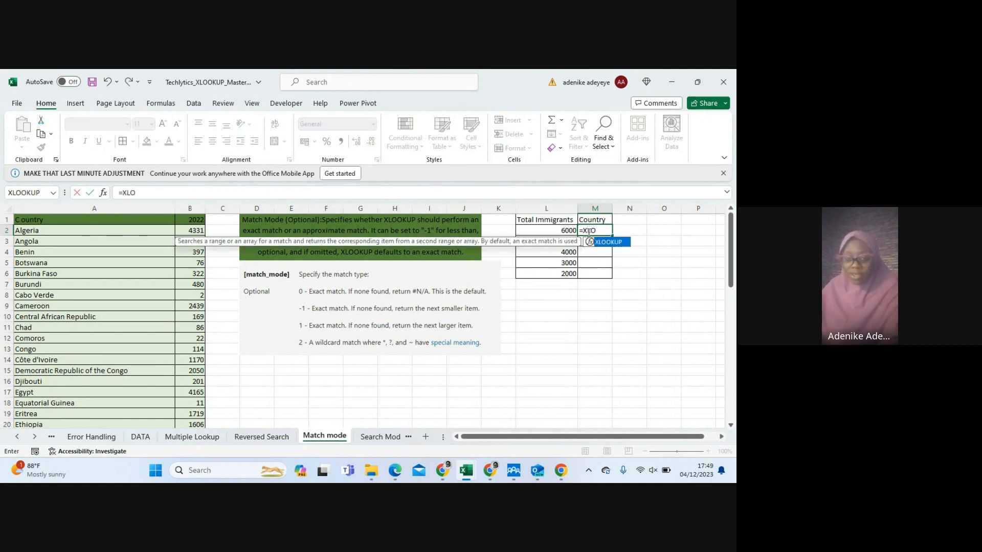
key(Tab)
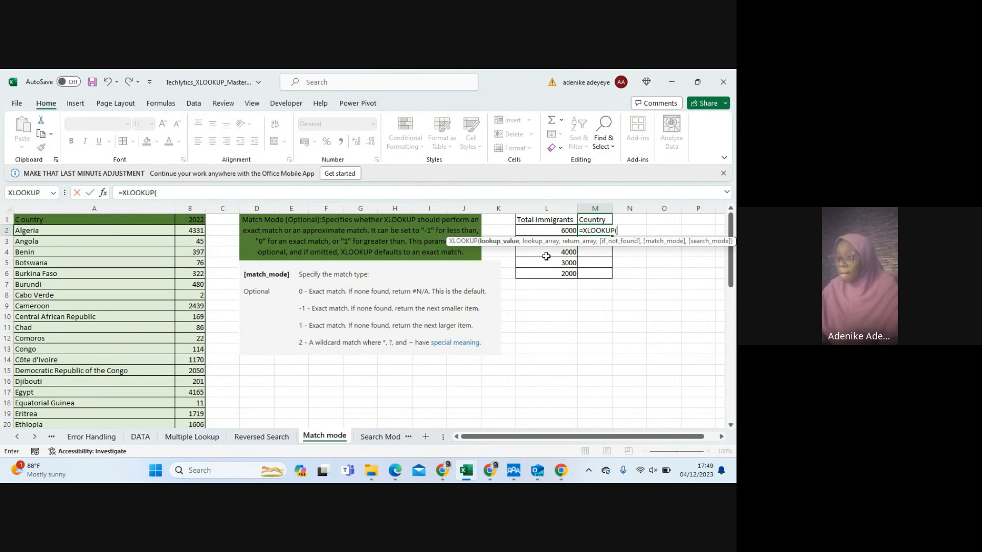
click(551, 231)
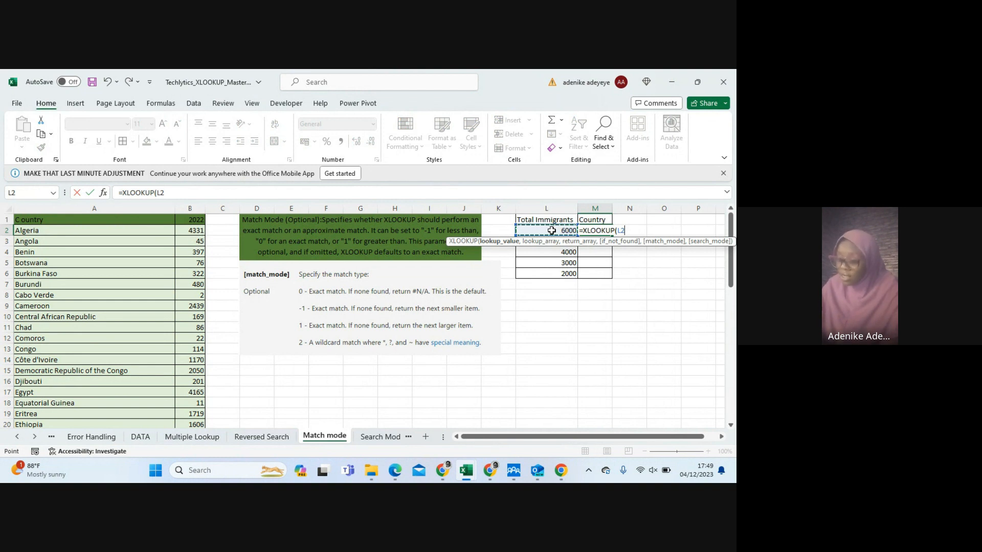
text(,)
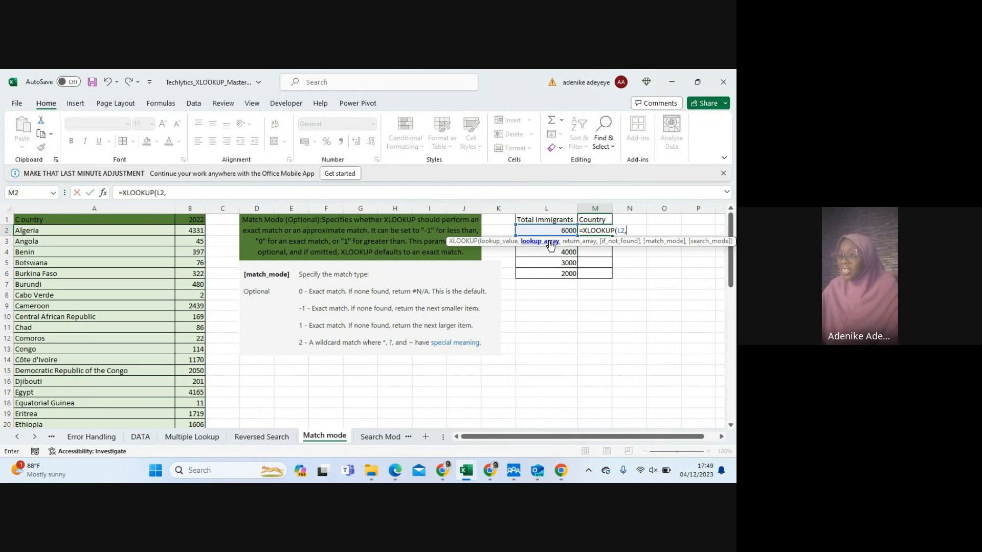
click(190, 232)
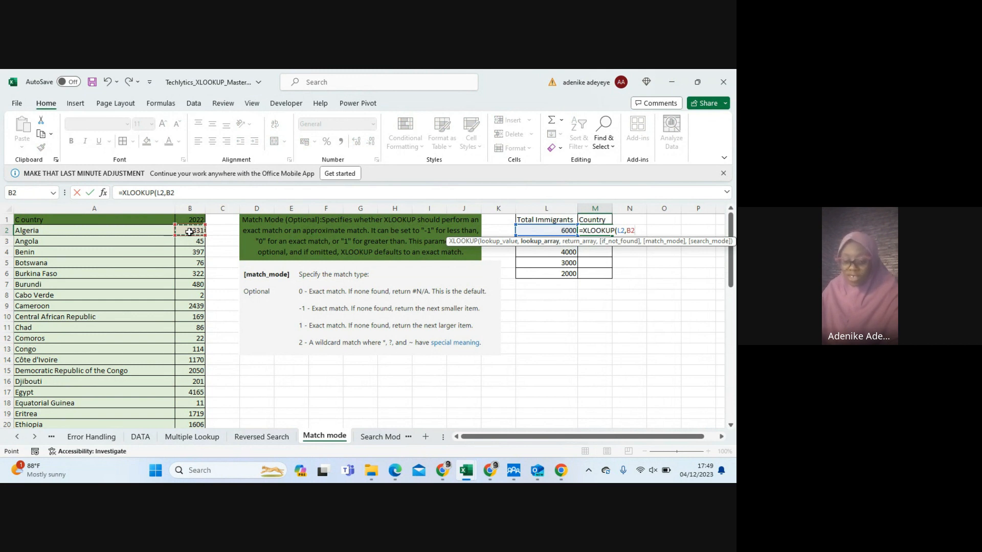
key(ctrl+shift+Down)
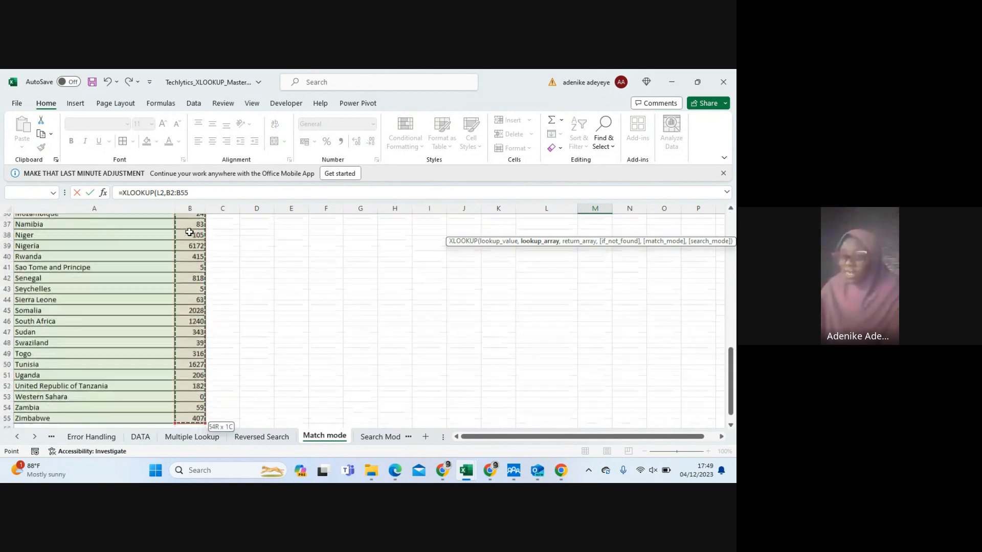
click(200, 192)
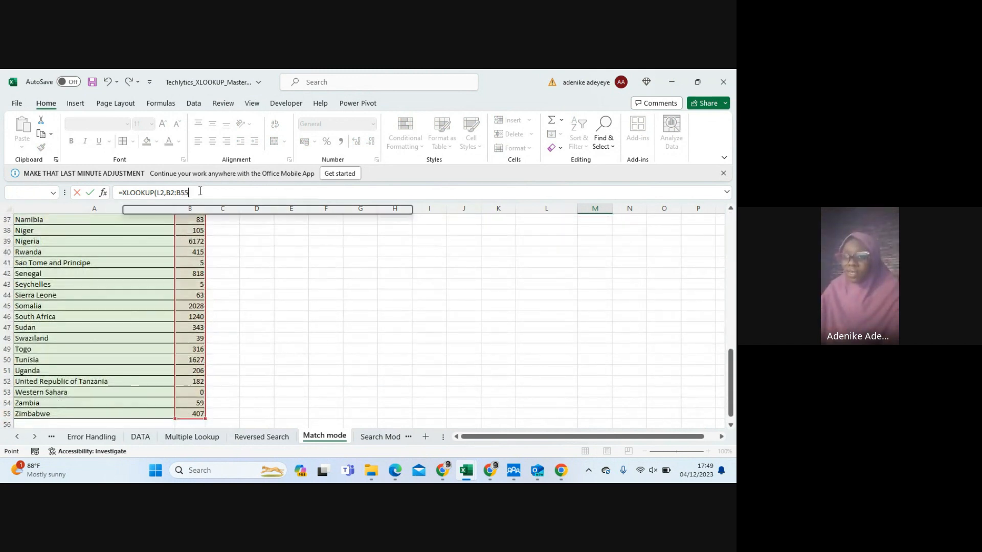
text(,)
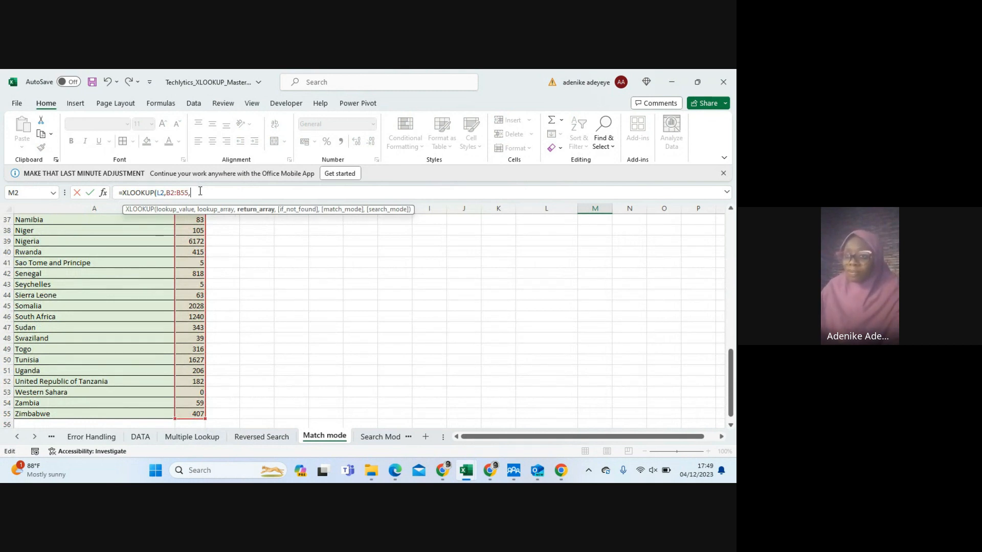
Complete the M2 XLOOKUP with the country names A2:A55 as the return array
scroll(157, 300, up, 12)
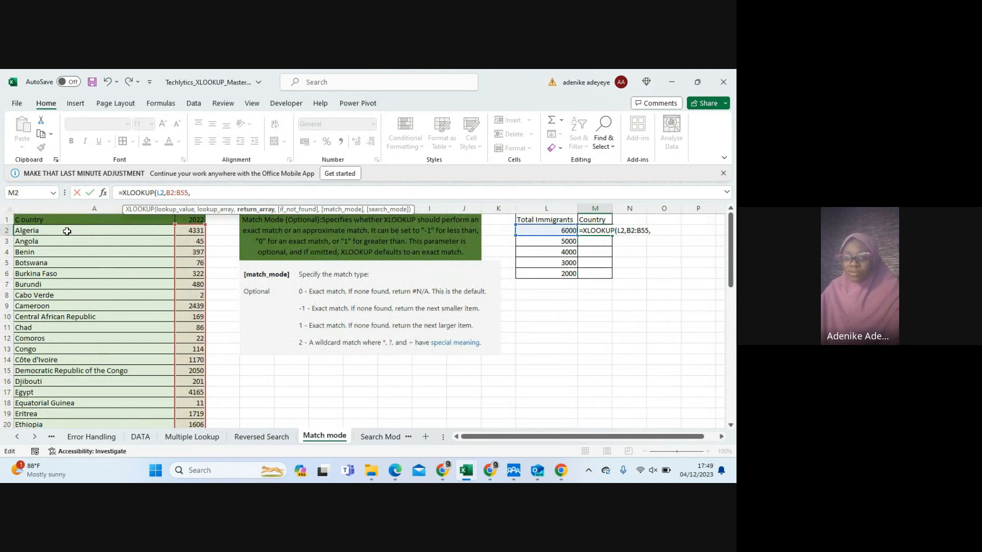
click(67, 231)
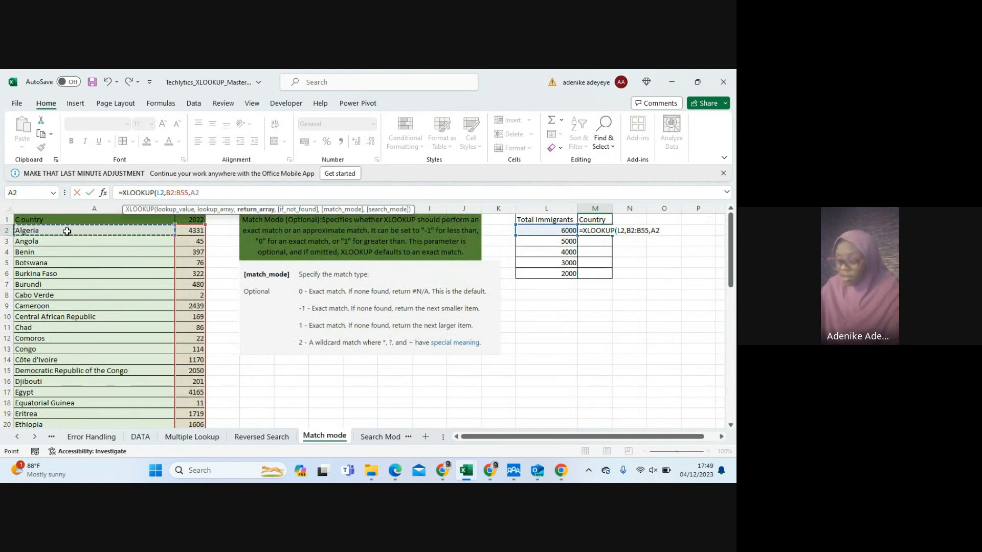
key(ctrl+shift+Down)
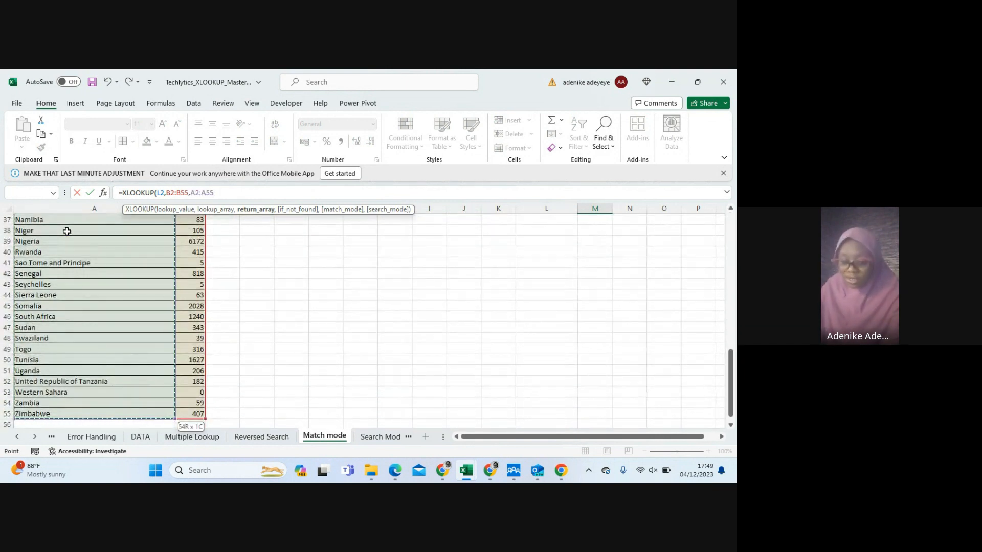
text())
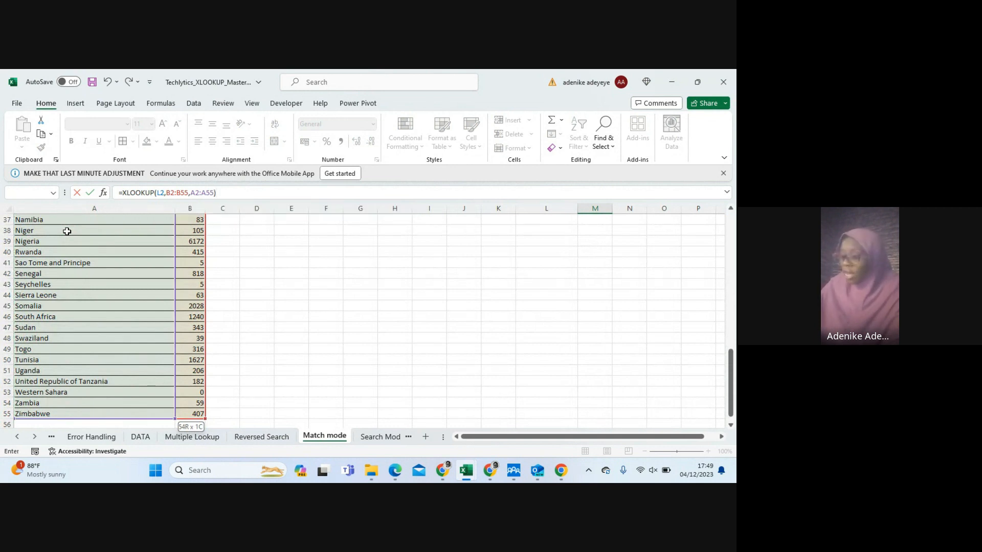
key(Return)
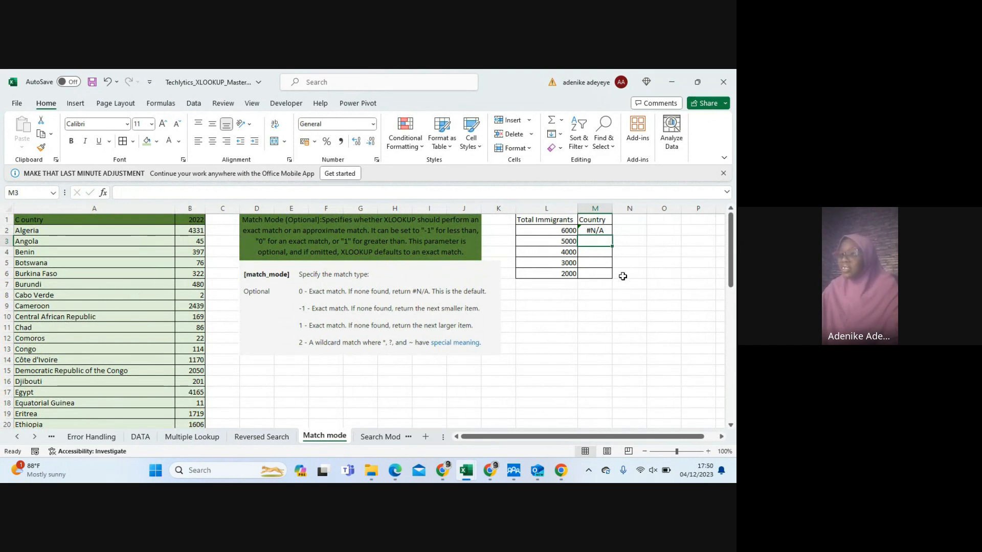
Add match mode 1 (exact match or next larger item) to the M2 XLOOKUP, leaving the if_not_found argument empty
click(591, 232)
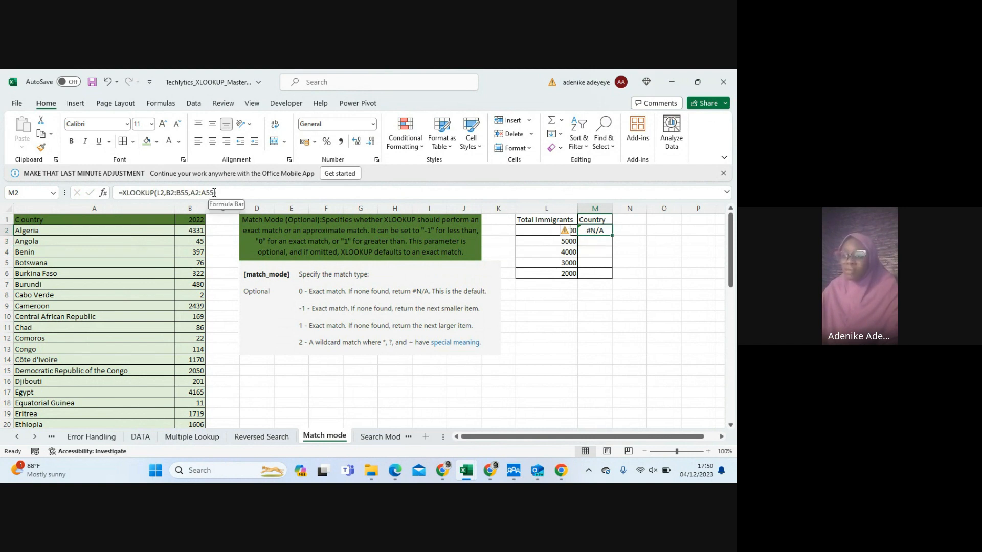
click(214, 193)
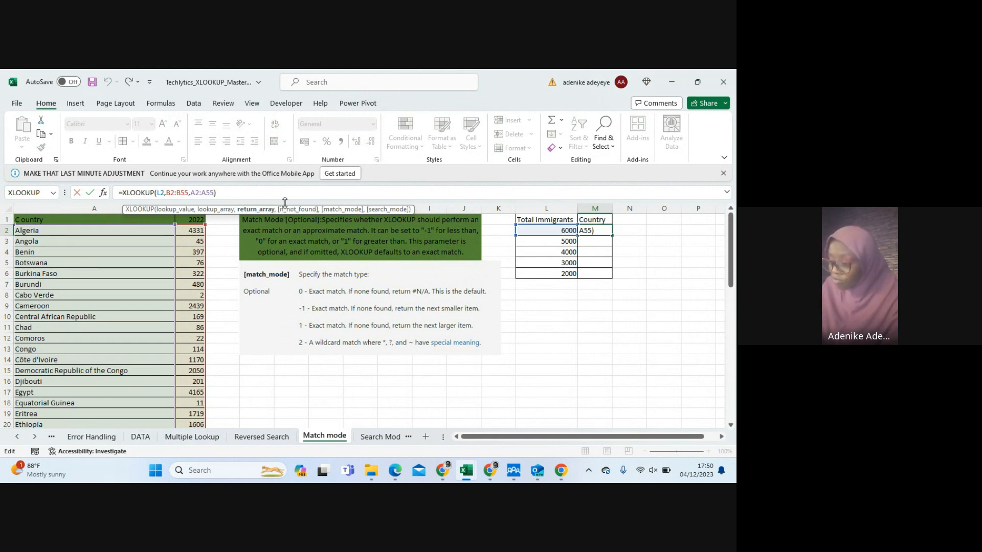
text(,)
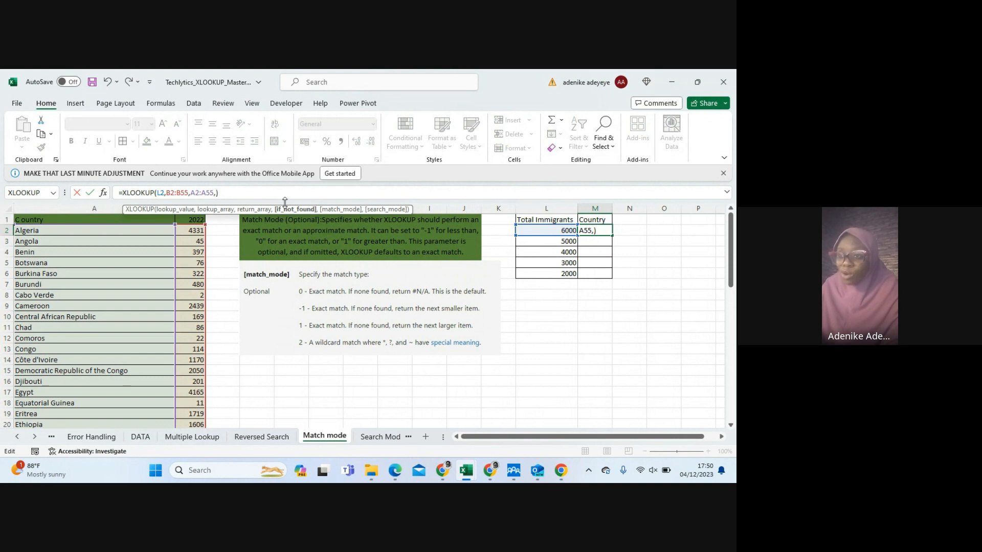
text(,)
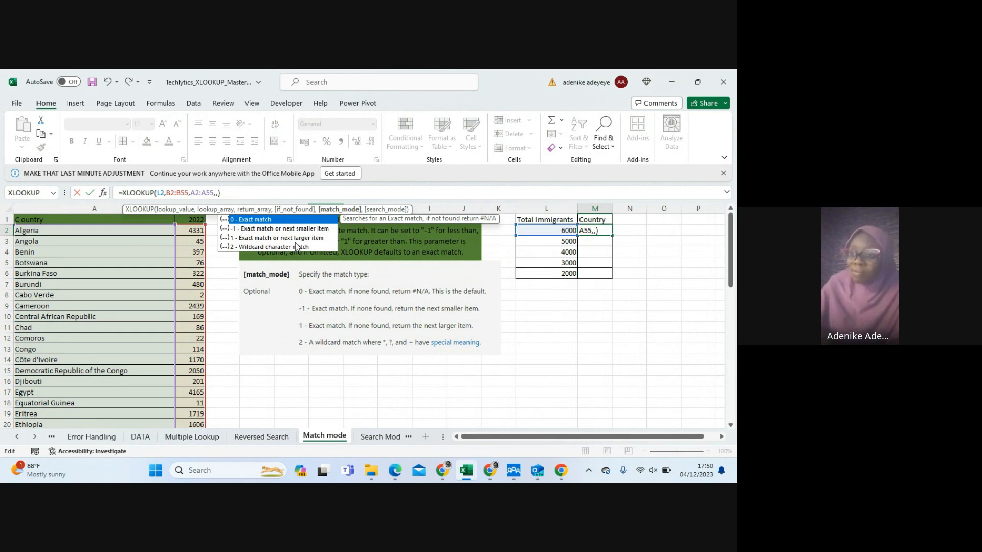
text(1)
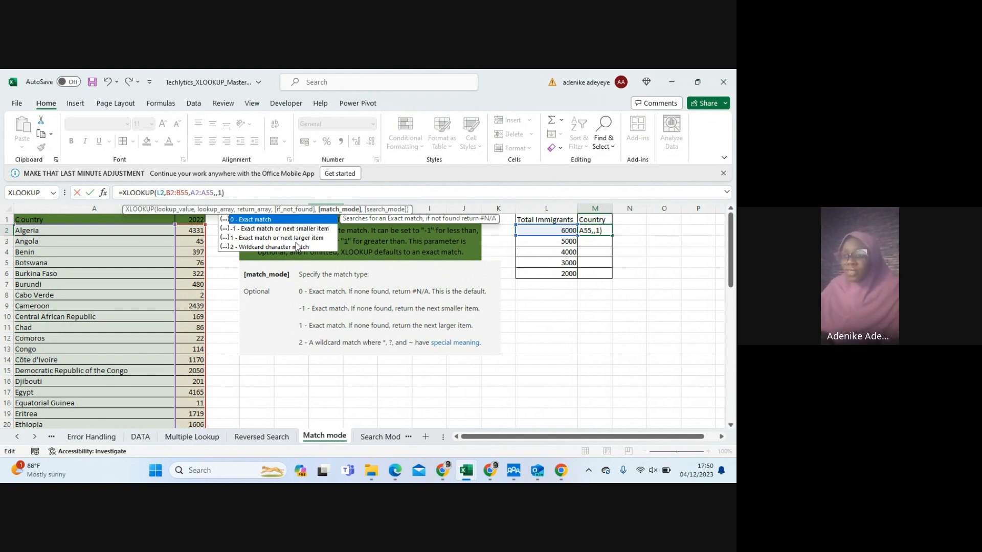
key(Return)
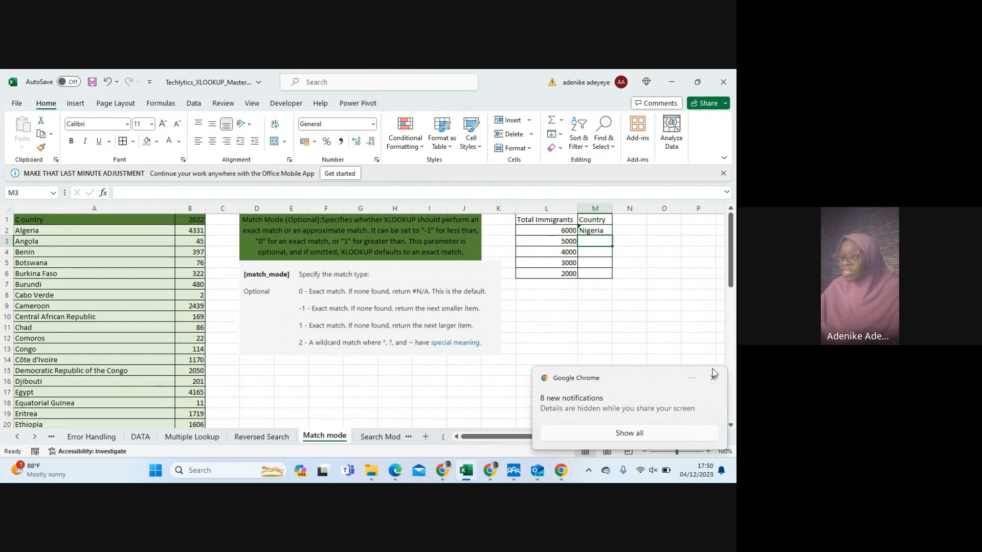
click(714, 380)
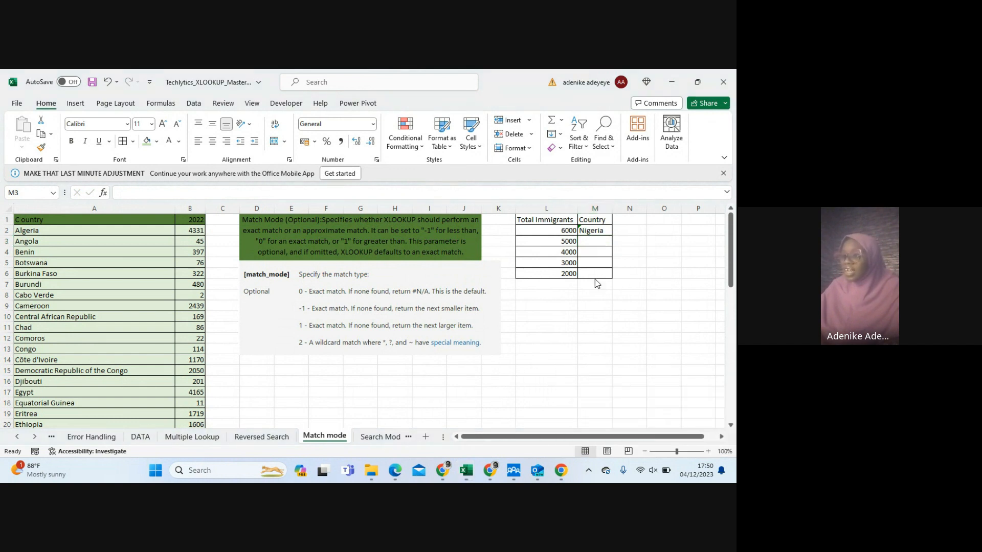
Make the M2 formula's lookup array $B$2:$B$55 and return array $A$2:$A$55 absolute references
click(591, 230)
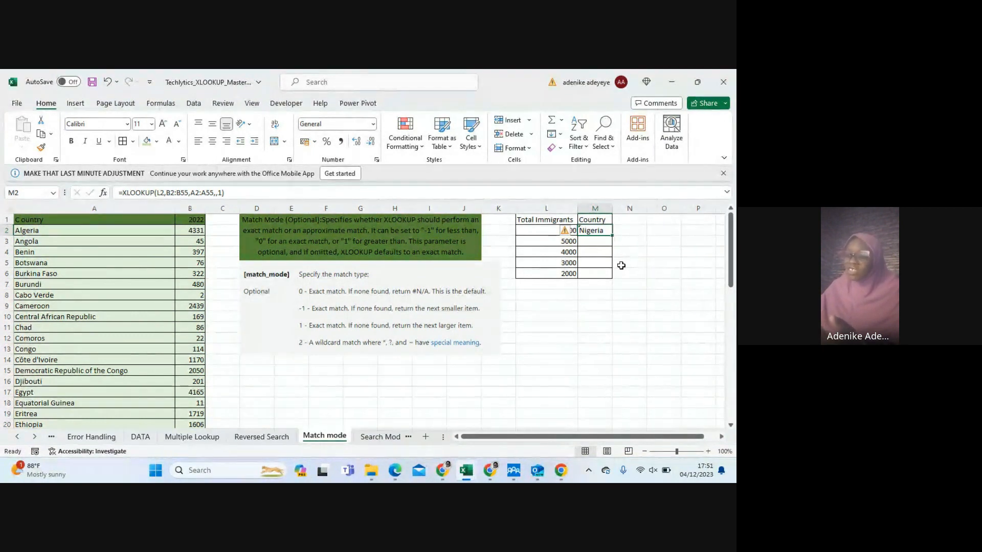
click(175, 192)
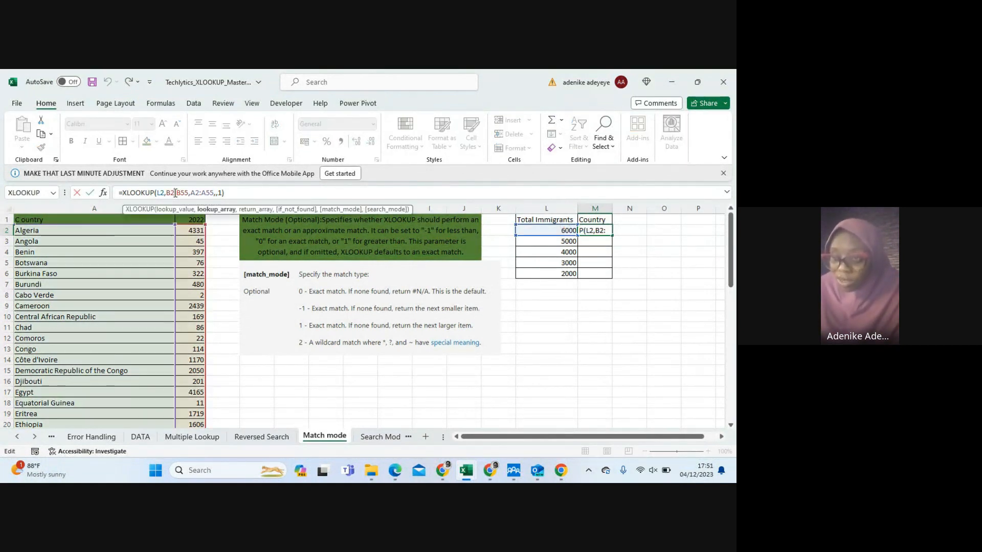
key(F4)
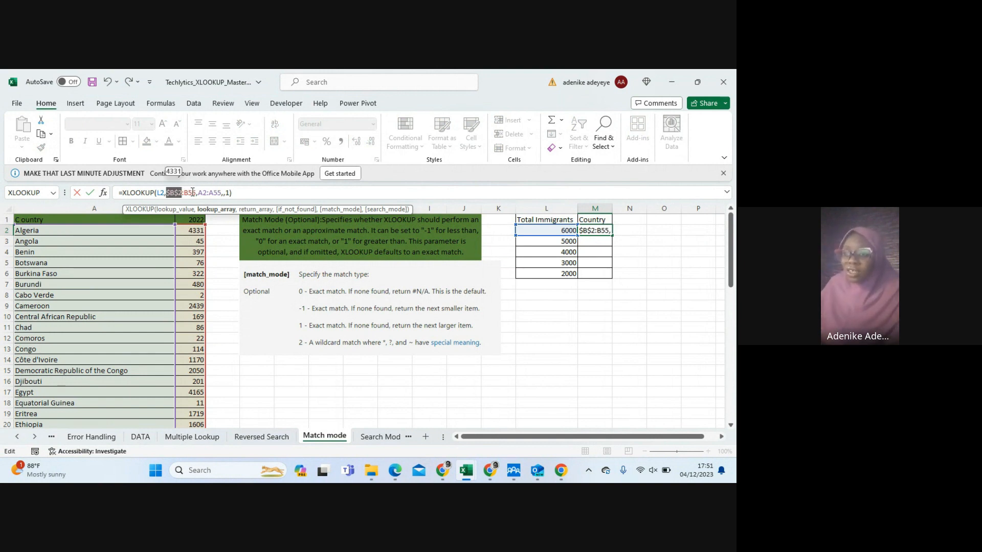
click(194, 192)
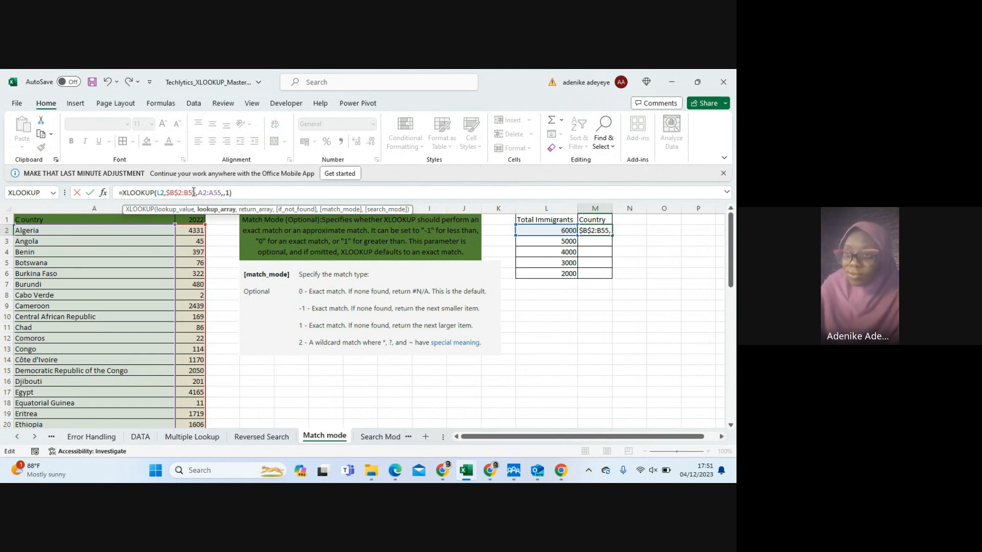
key(F4)
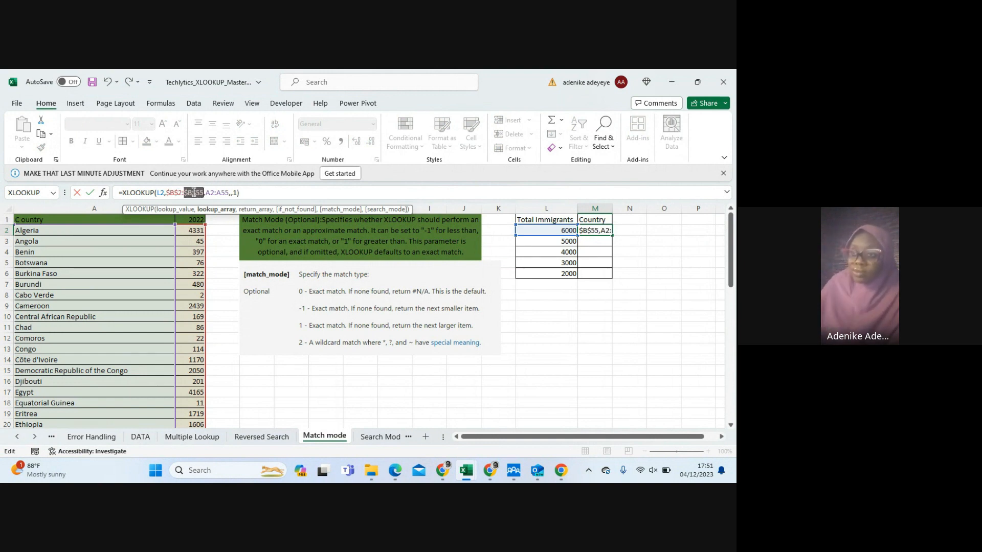
click(229, 192)
text(,)
drag(230, 192, 208, 192)
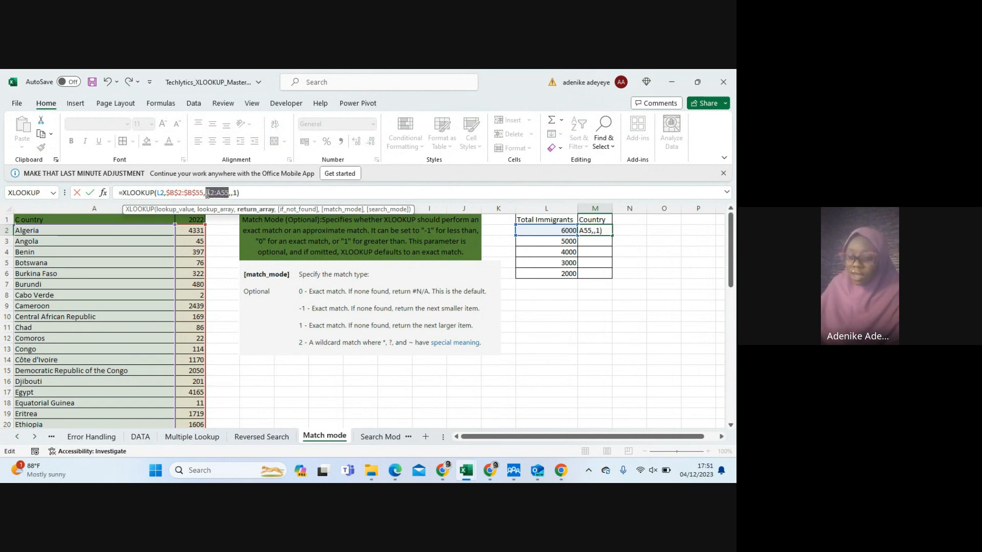
key(F4)
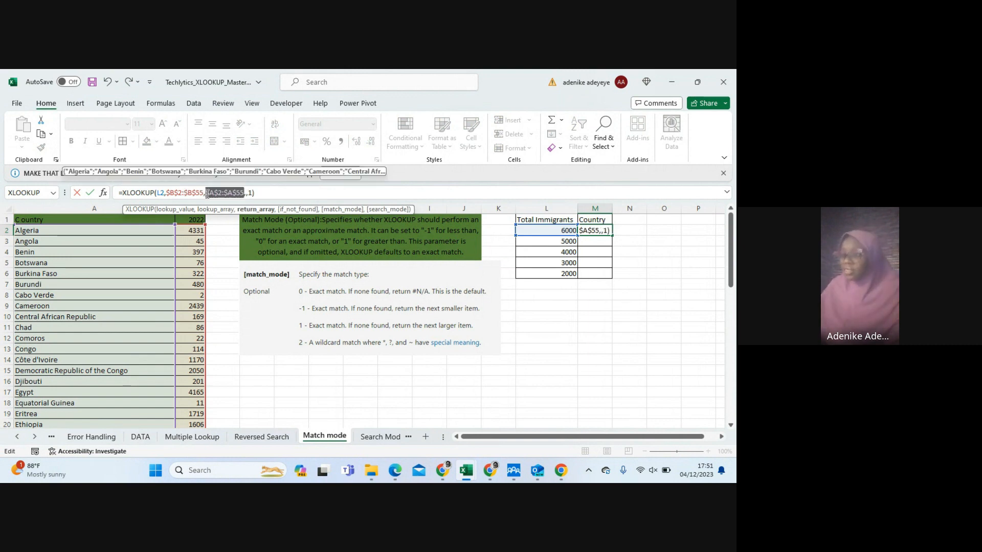
key(Return)
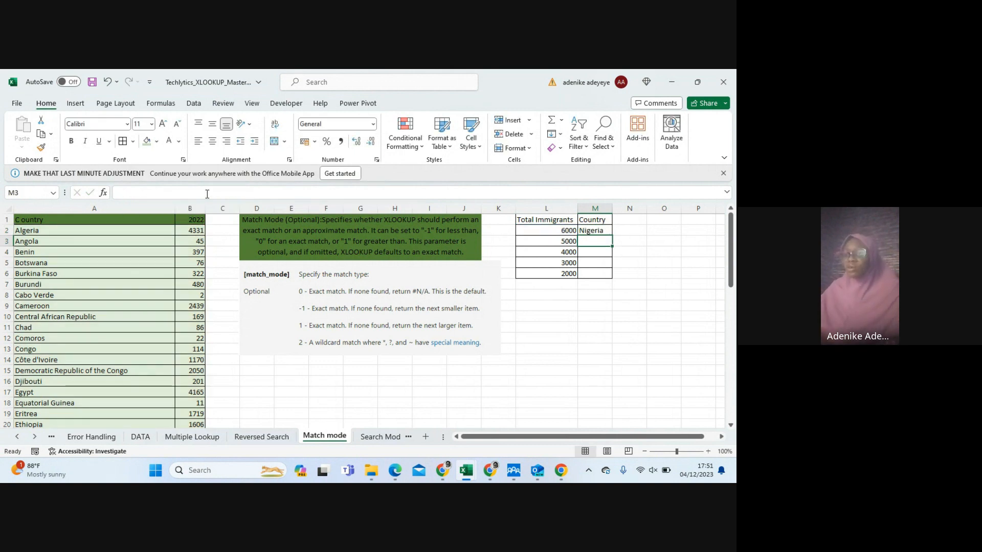
Fill the M2 XLOOKUP formula down through M6 and check the copied formula in M3
click(594, 231)
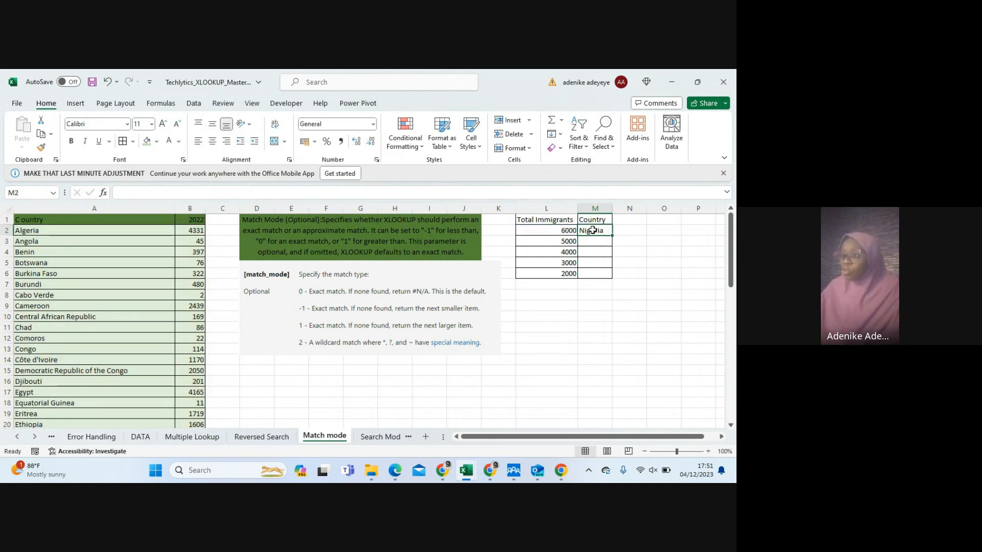
drag(613, 235, 614, 279)
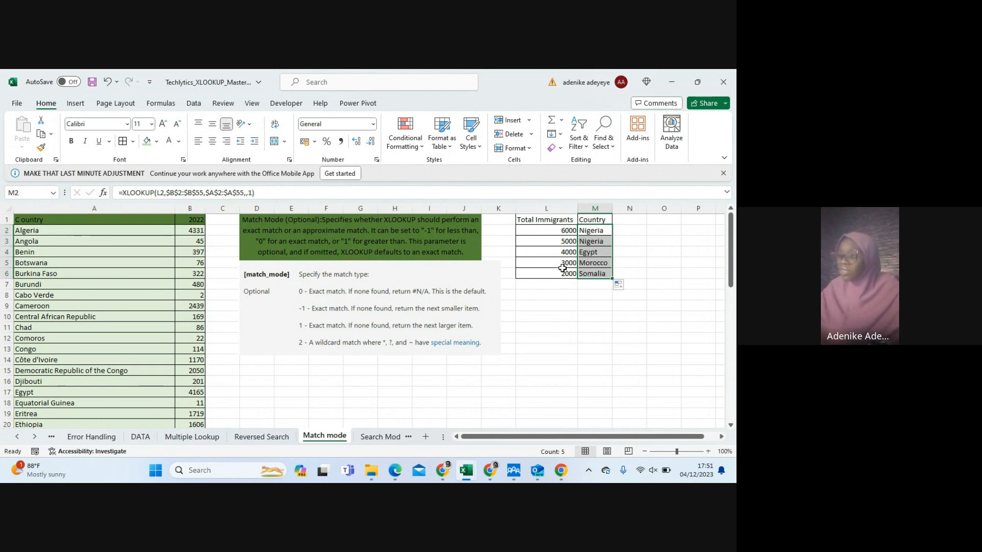
click(585, 241)
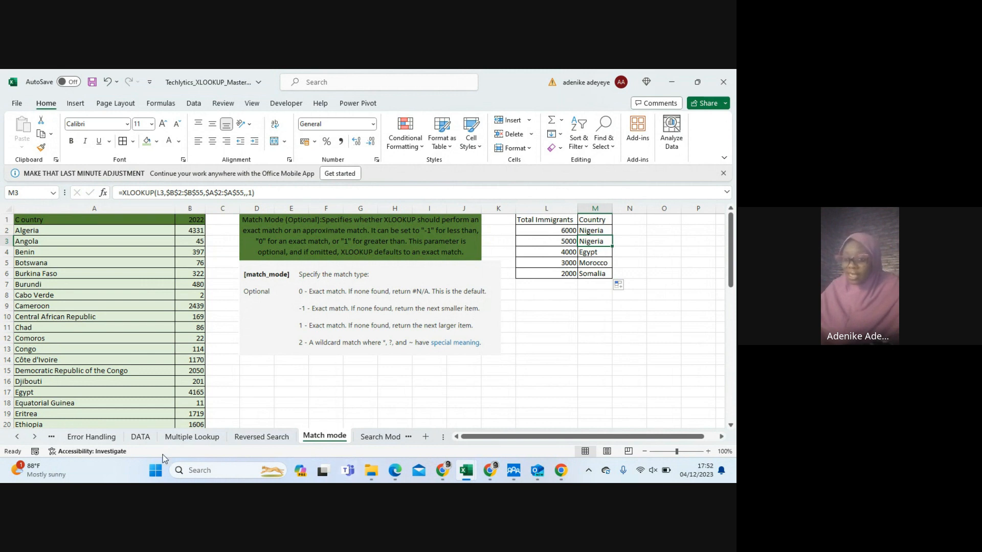
Read the search mode options on the Search Mode sheet and view the Dynamic Range Selection sheet
click(33, 437)
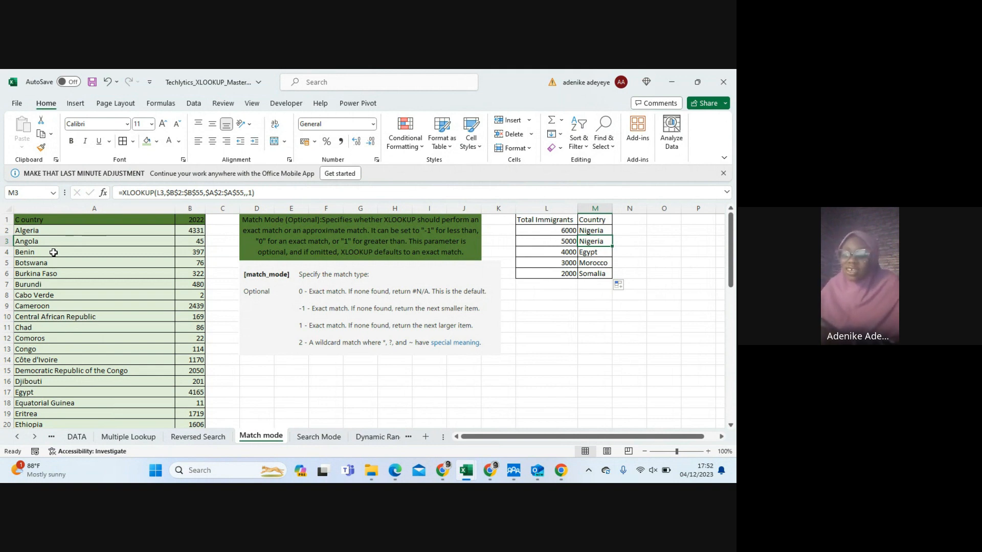
click(323, 437)
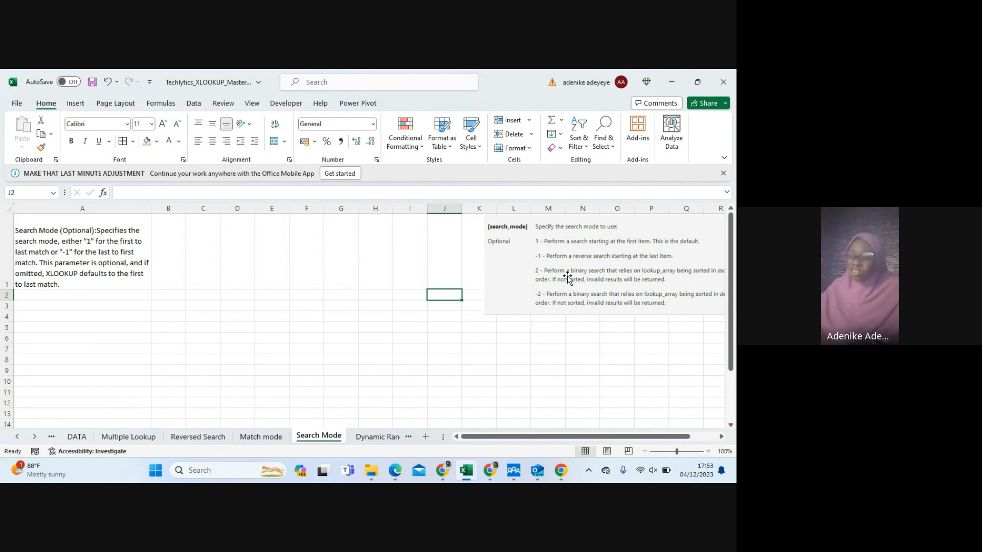
click(376, 437)
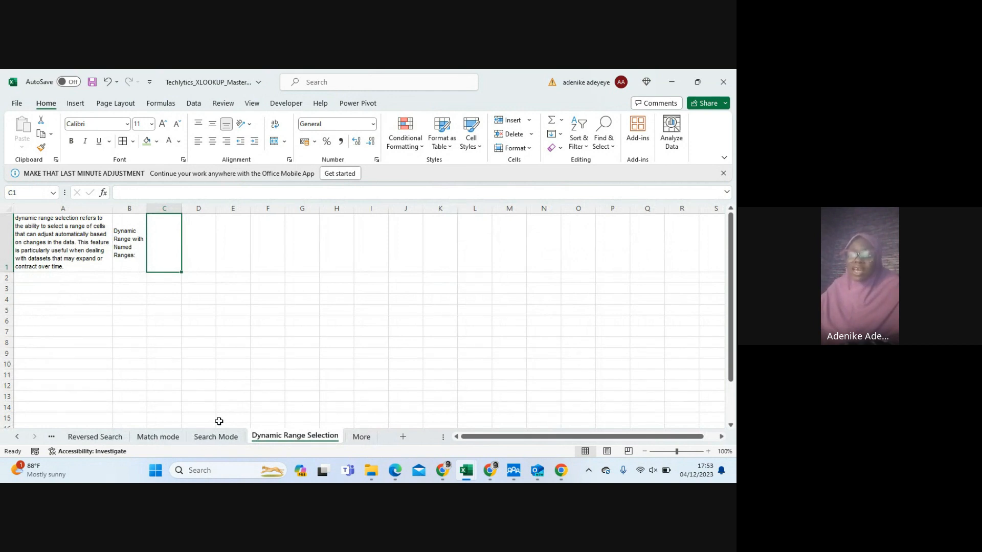
Return to the Match mode sheet and examine the Country column down to the first empty row below the list
click(157, 438)
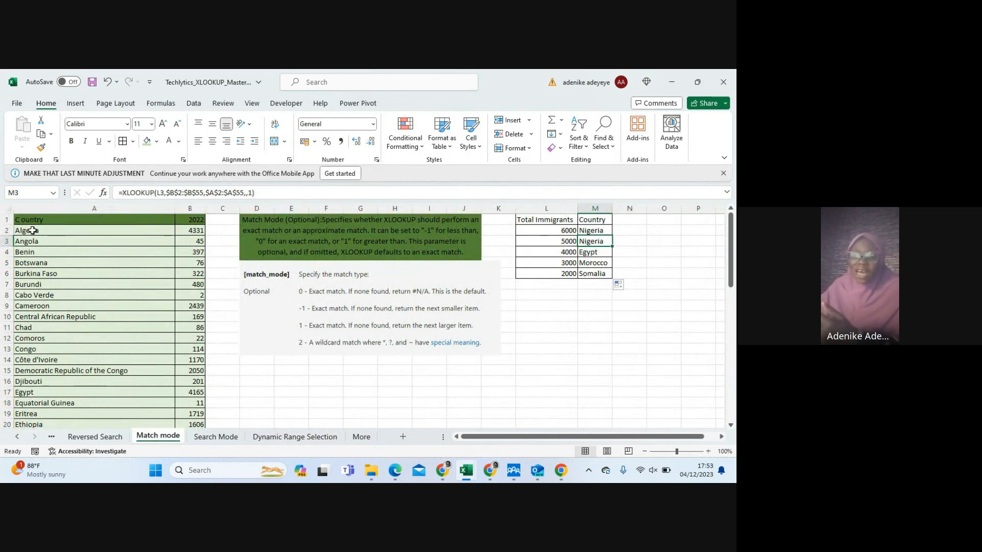
click(57, 206)
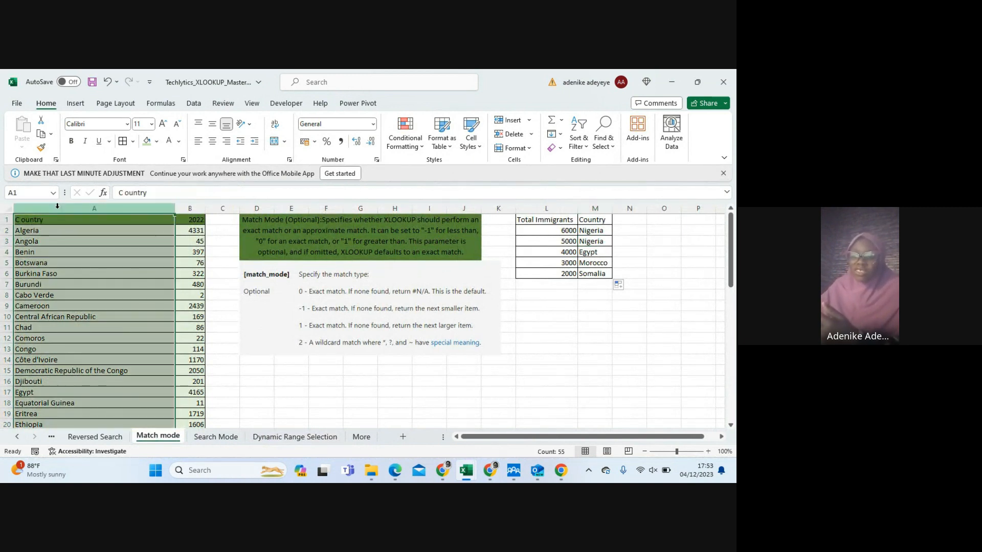
scroll(76, 230, down, 2)
scroll(77, 230, up, 2)
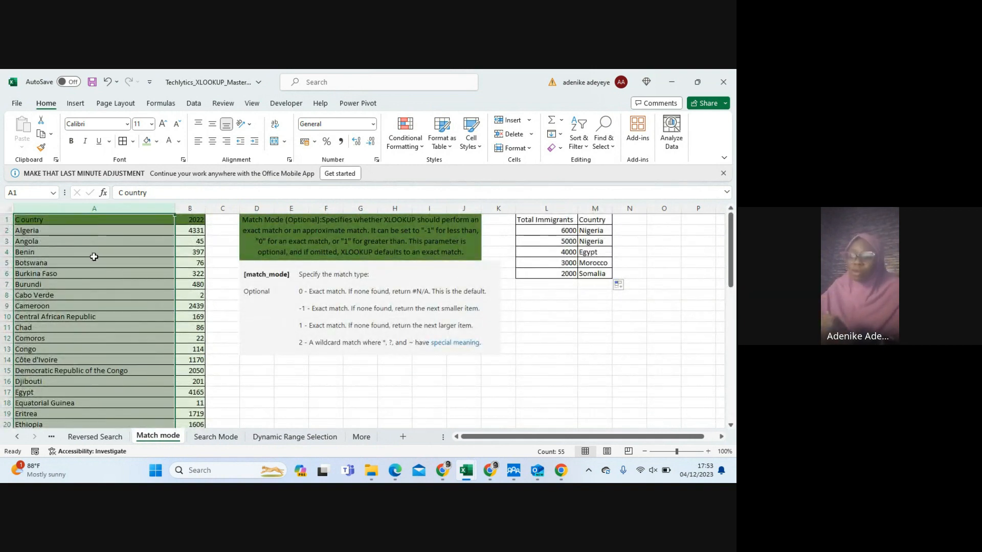
scroll(94, 259, down, 3)
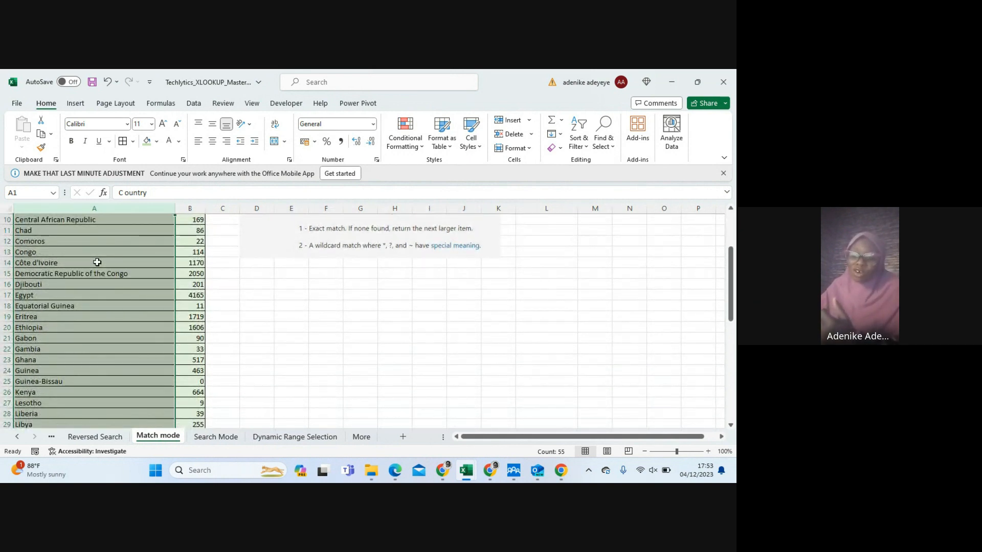
scroll(97, 262, down, 15)
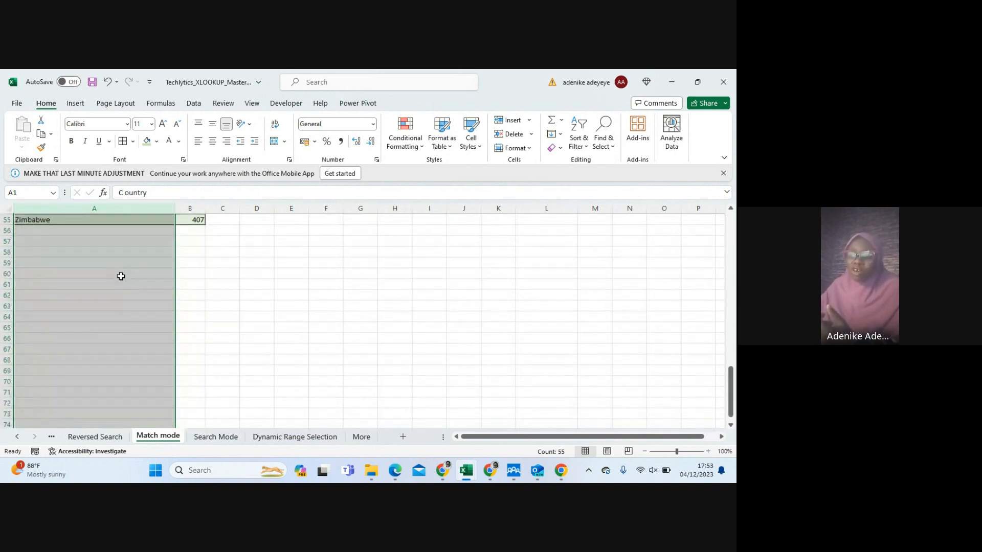
scroll(97, 269, up, 3)
click(32, 328)
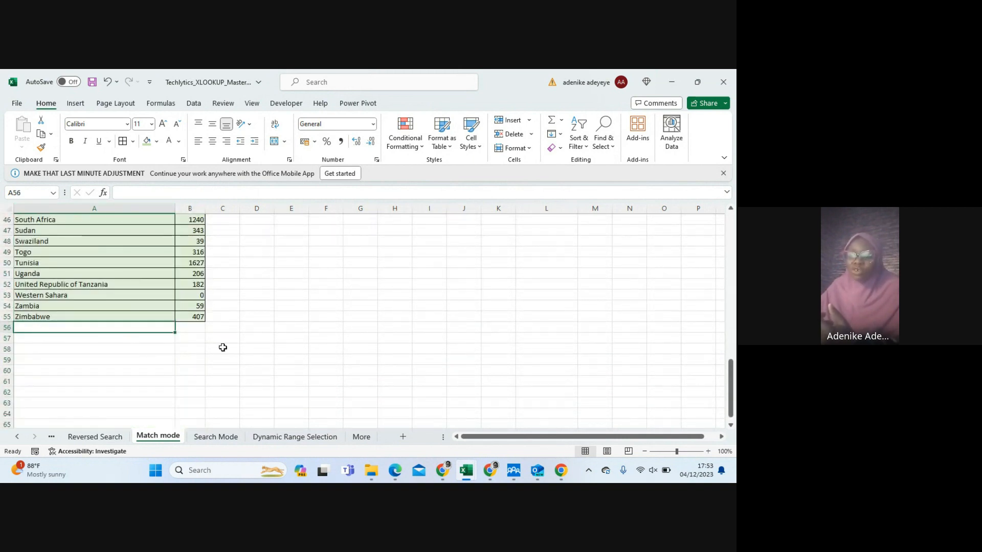
scroll(412, 292, up, 6)
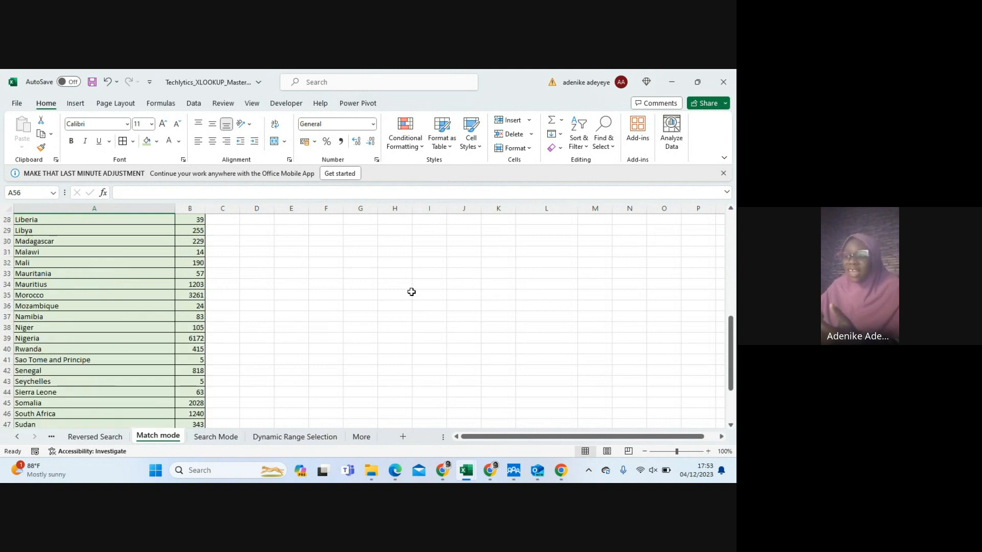
scroll(412, 292, up, 9)
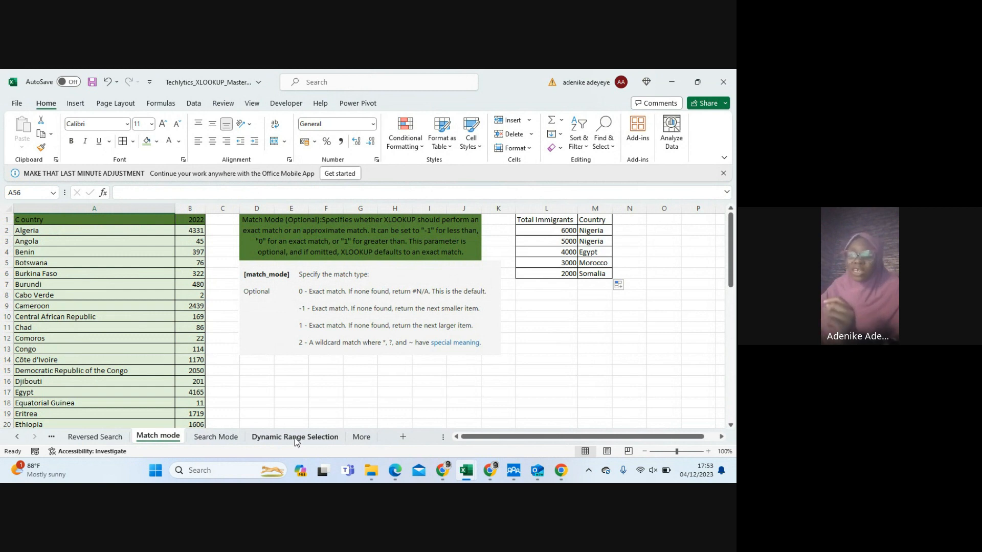
Review the M2 formula, view the More, Dynamic Range Selection and Reversed Search sheets, and return to Match mode
click(587, 231)
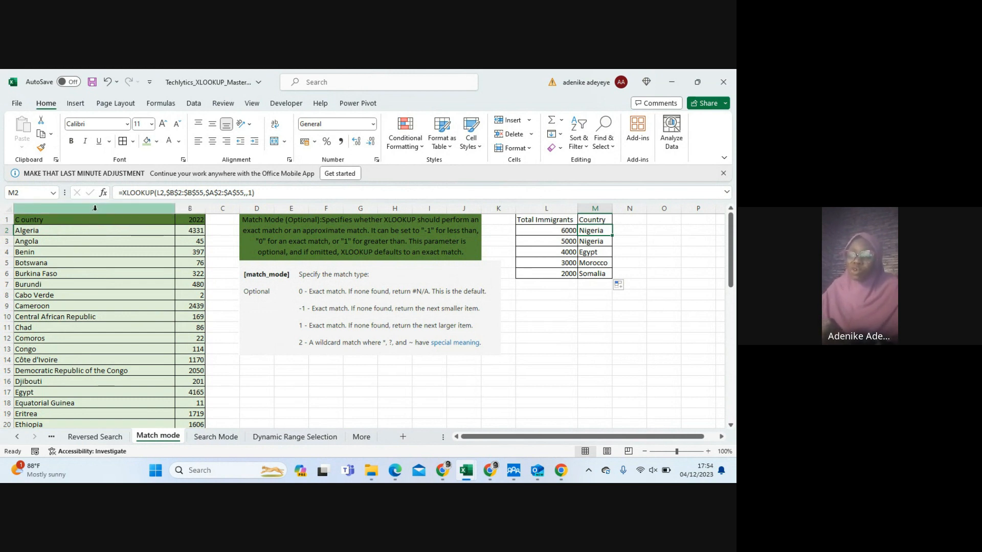
click(541, 340)
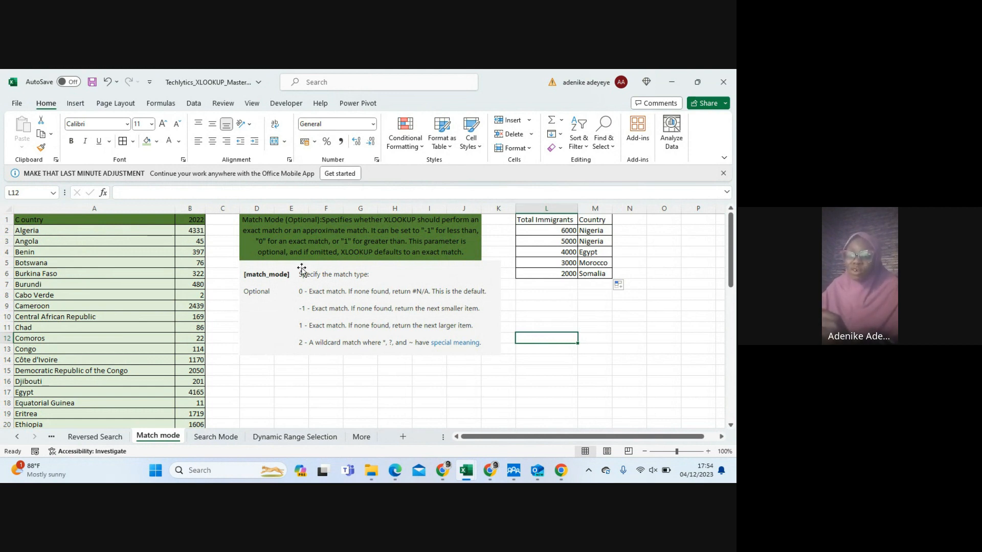
click(358, 438)
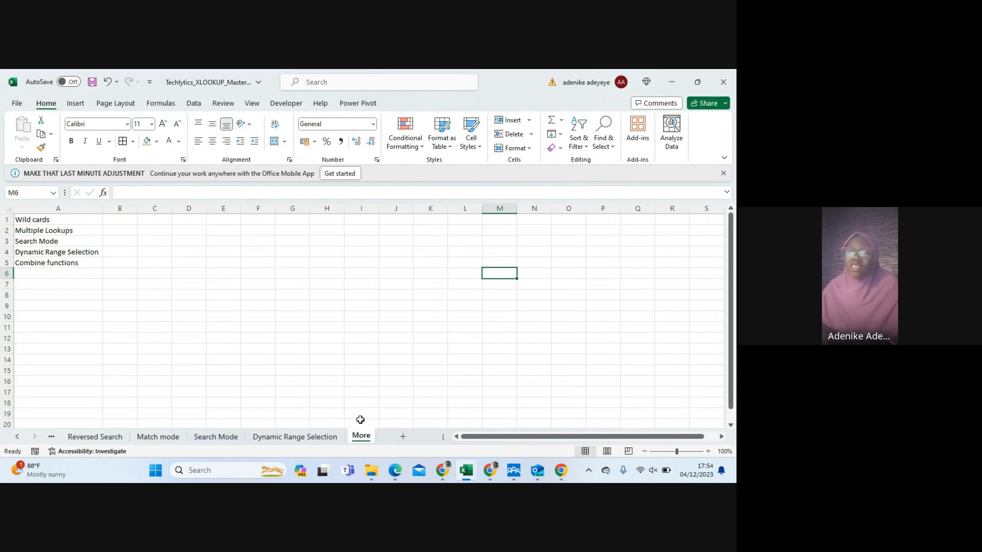
click(285, 438)
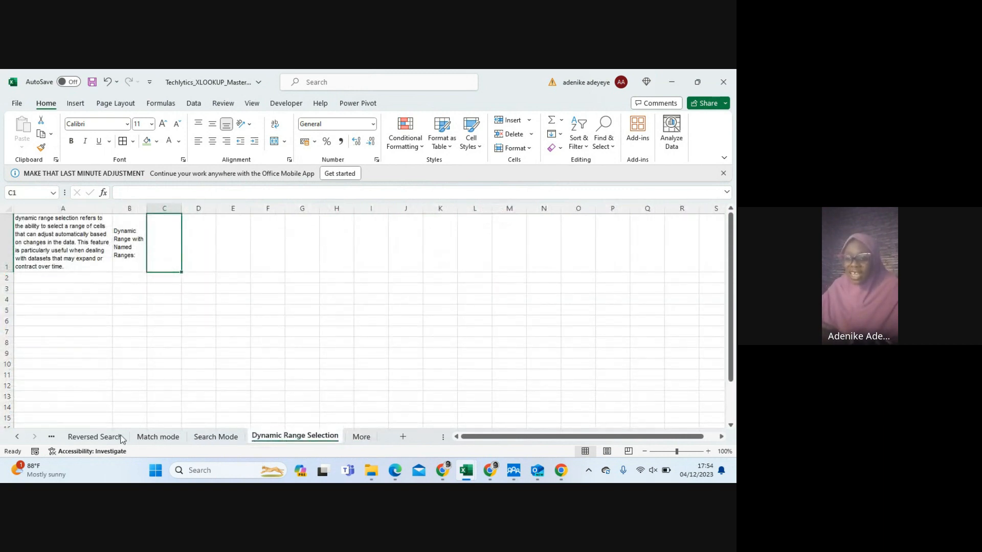
click(95, 437)
click(171, 439)
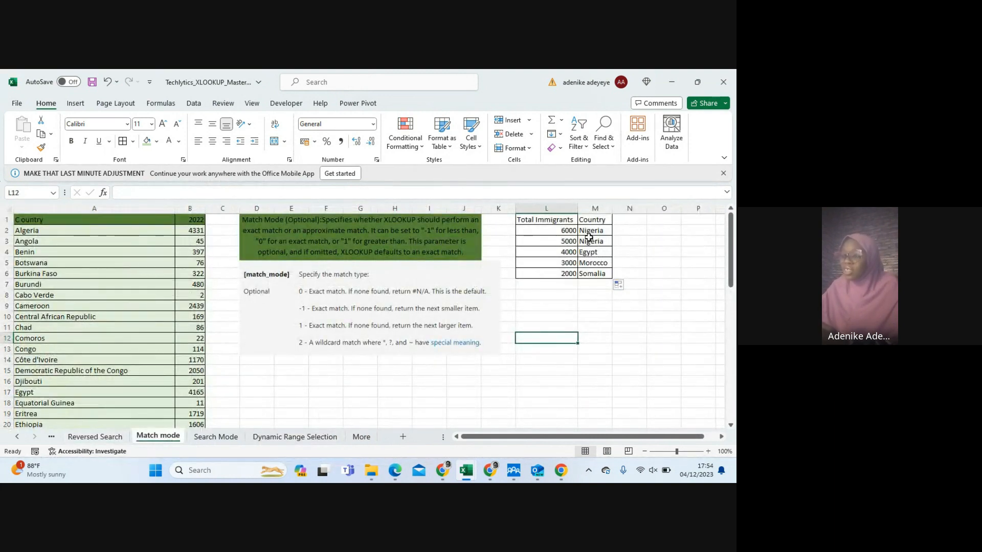
Enter 2024 in cell C1 as a new year header next to the 2022 column
click(218, 220)
text(2024)
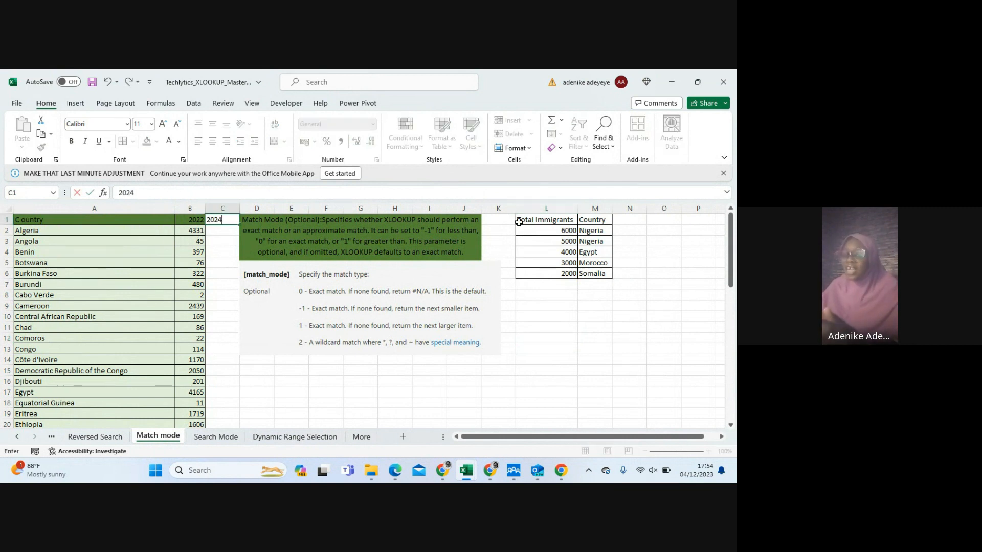
click(555, 232)
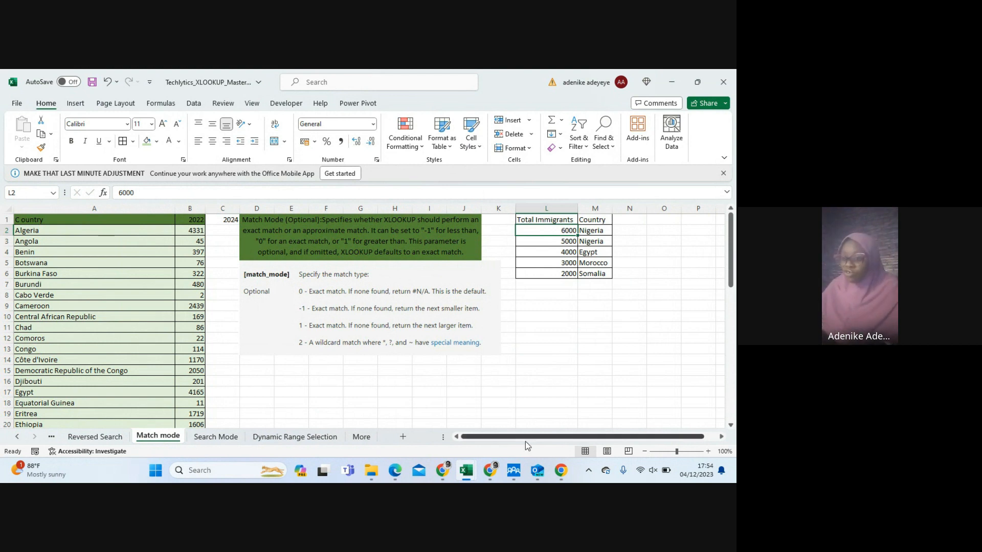
View the list of further XLOOKUP topics on the More sheet and bring the workbook's first sheet names into view
click(361, 438)
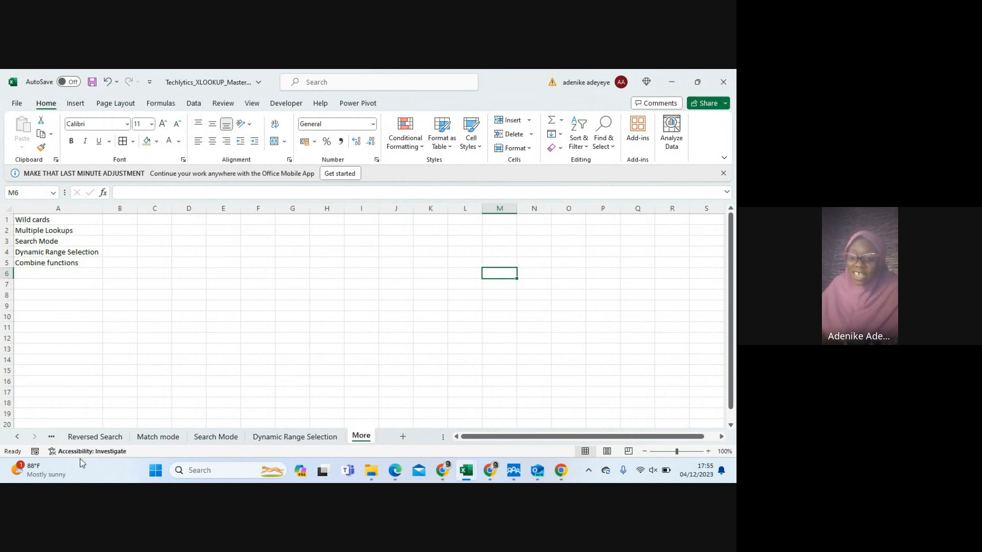
click(17, 437)
click(17, 437)
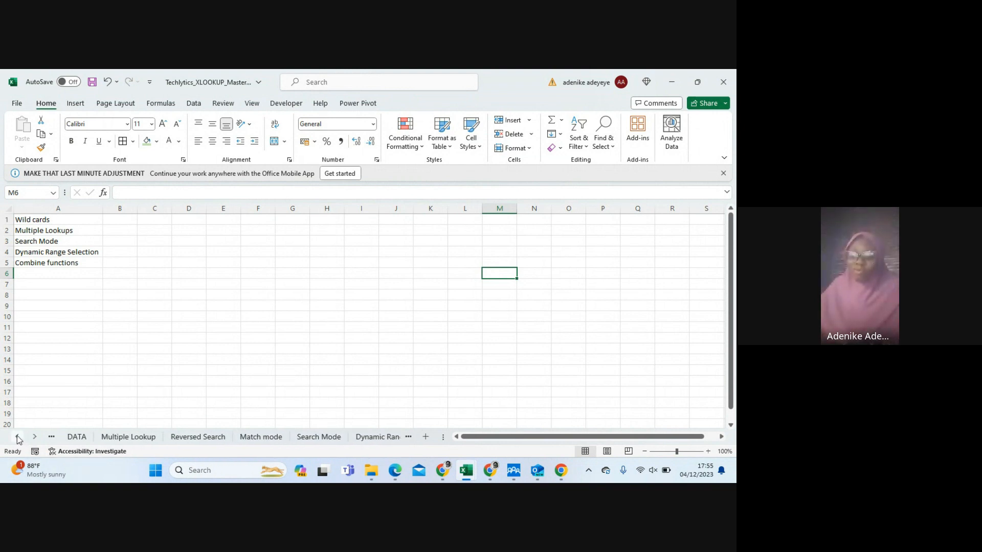
click(18, 438)
click(18, 438)
click(17, 437)
click(17, 437)
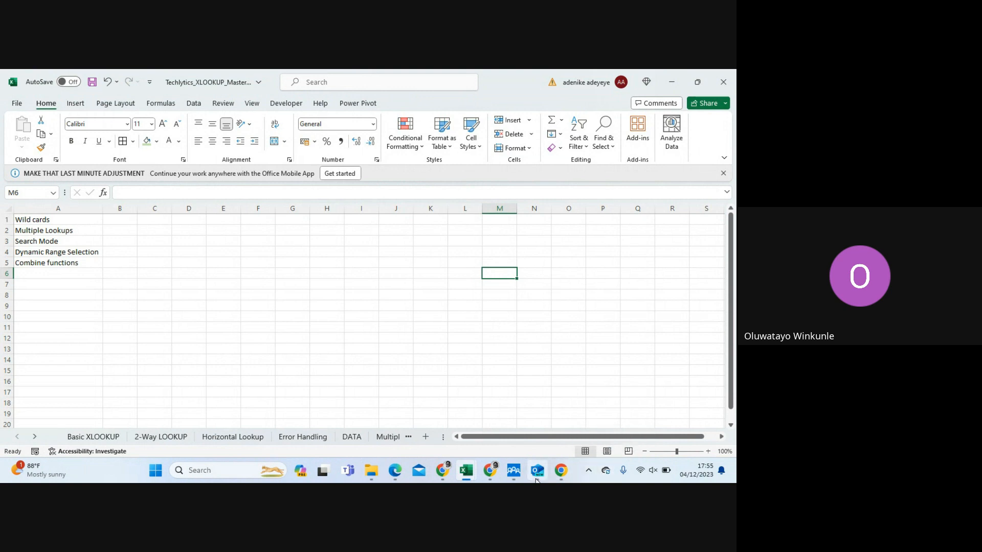
Switch to the Google Meet call in Chrome and stop presenting the screen
mouse_move(534, 478)
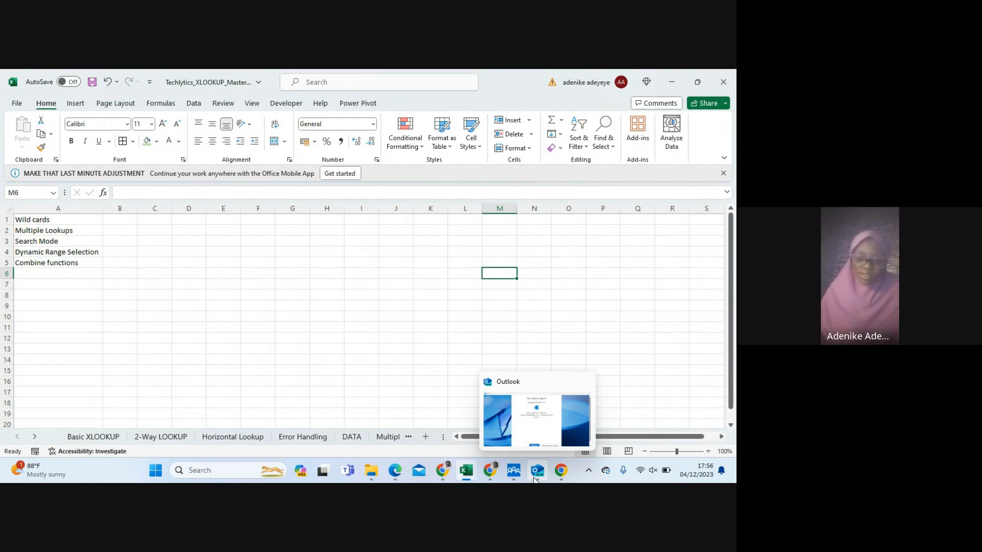
mouse_move(486, 476)
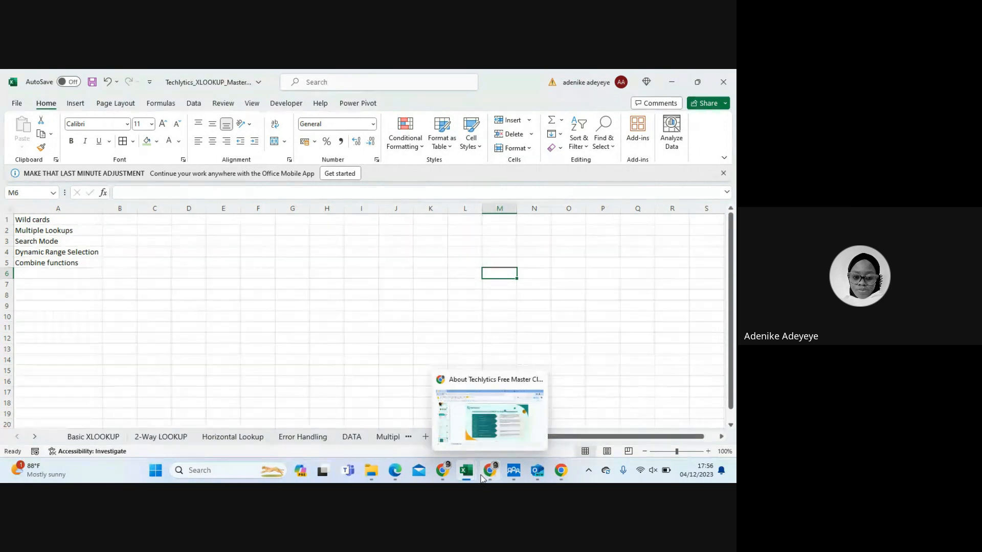
click(672, 81)
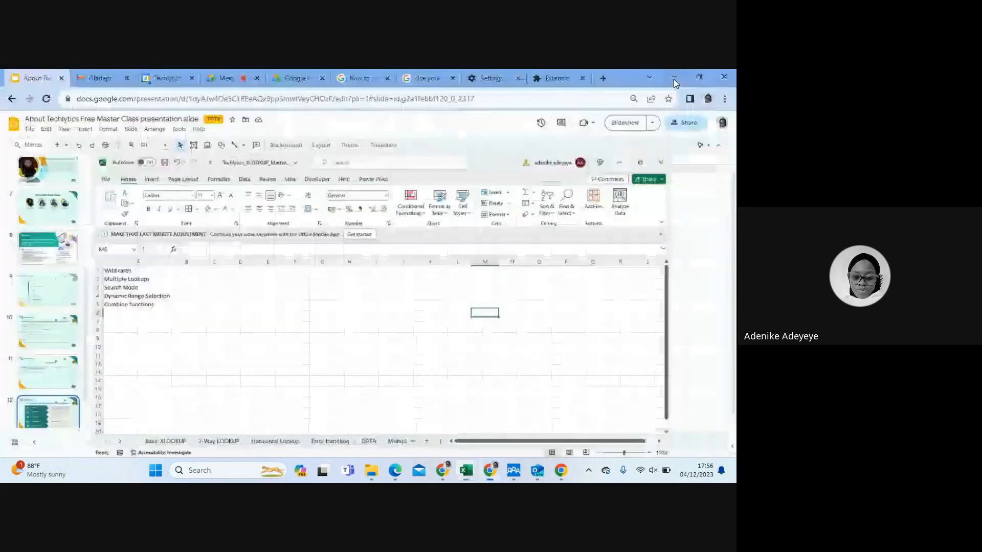
click(229, 78)
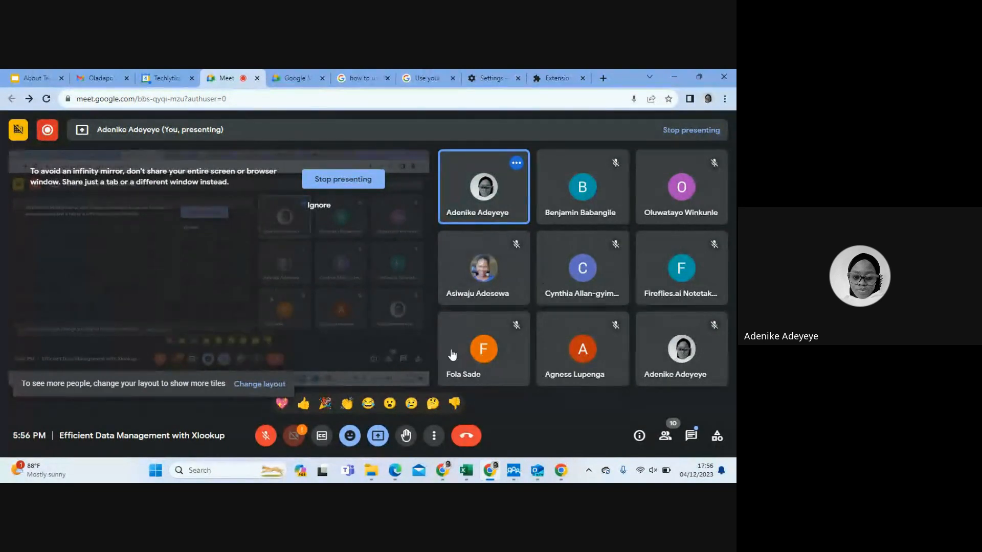
click(341, 180)
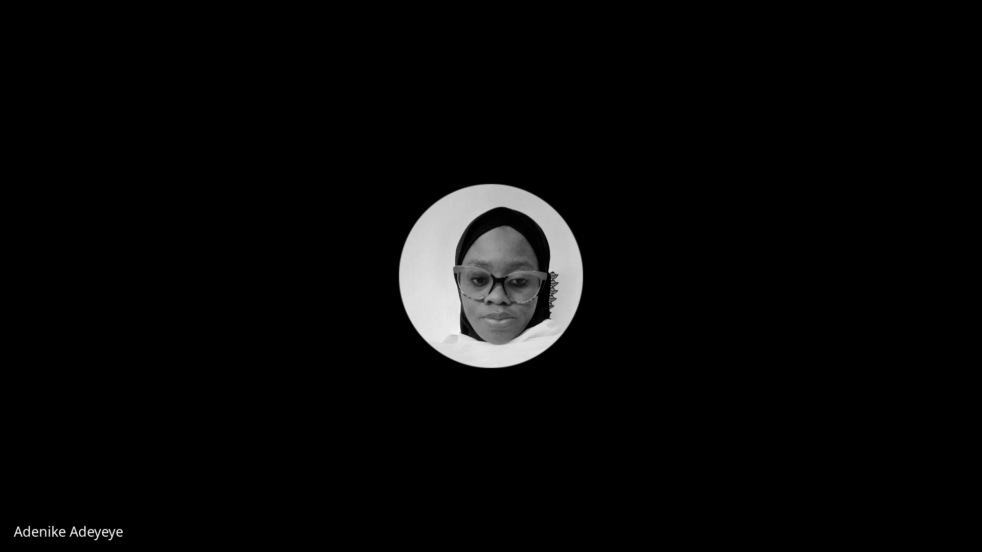